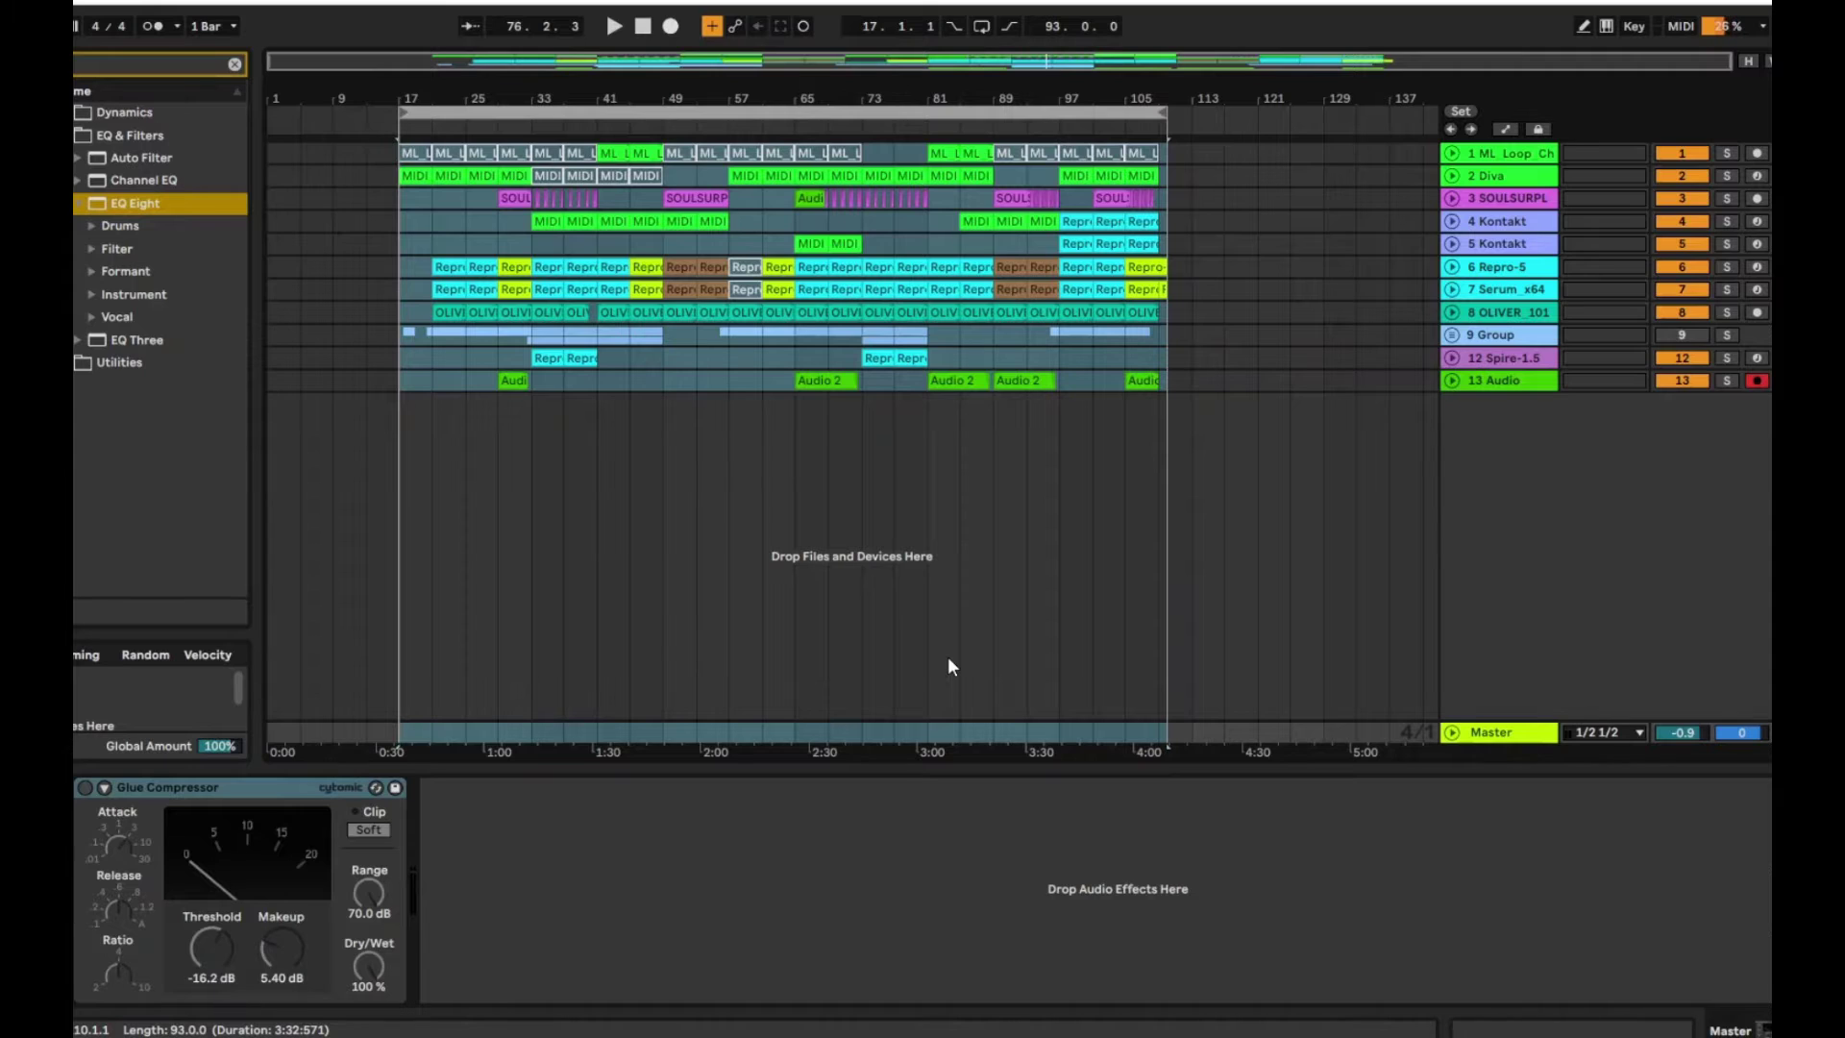
Play the arrangement from bar 17 to hear the dry mix, and stop playback
{"action": "left_click", "coordinate": [1273, 810]}
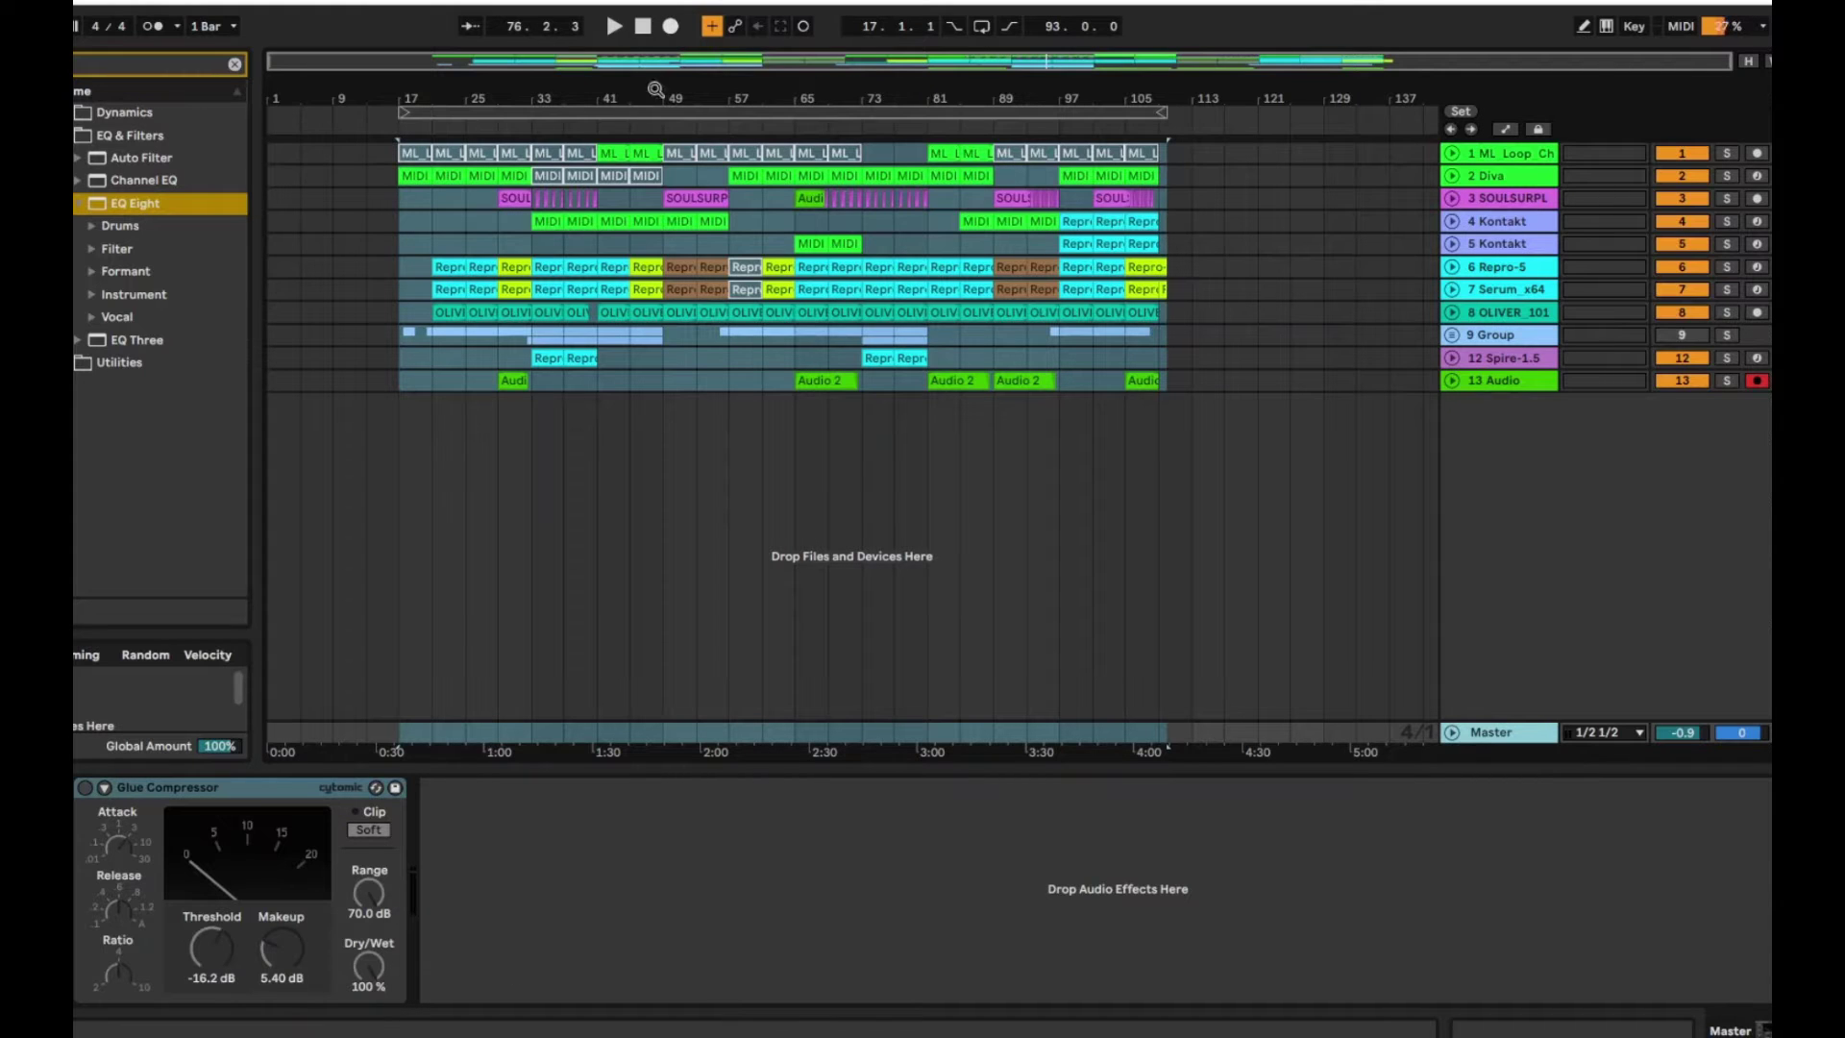
{"action": "left_click", "coordinate": [643, 109]}
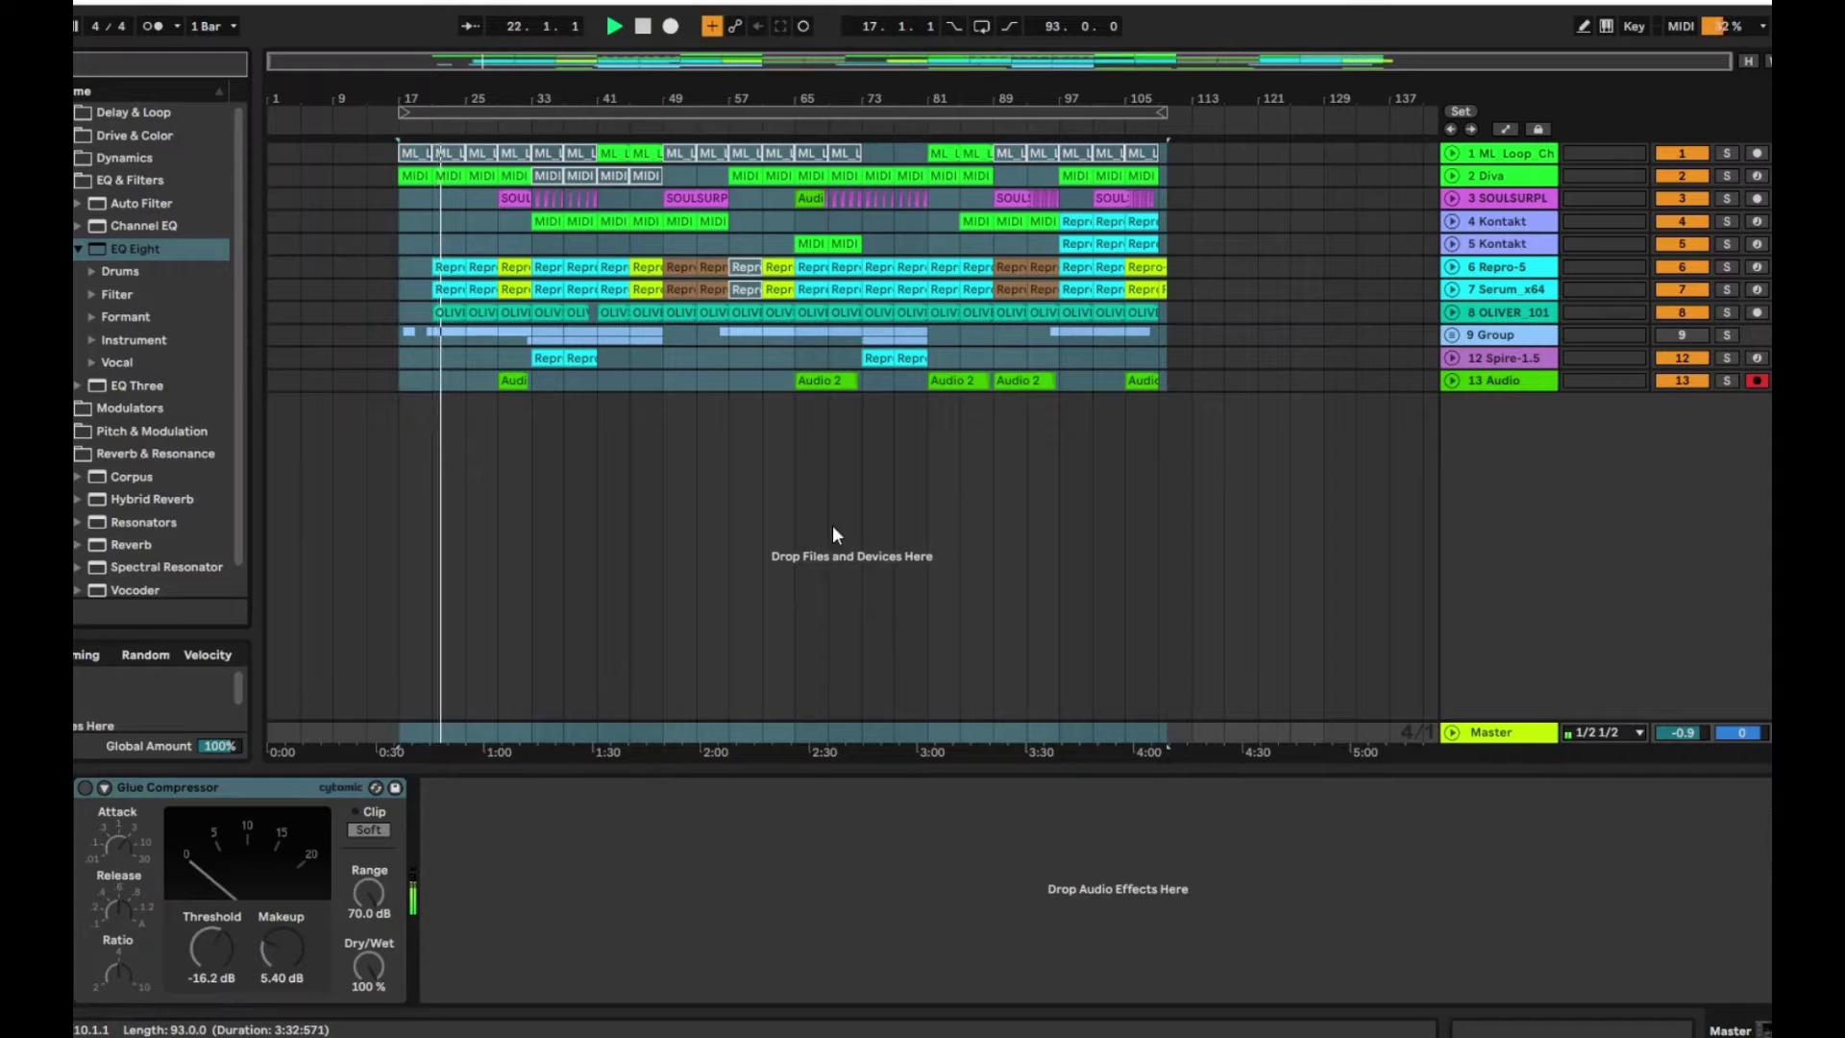
{"action": "left_click", "coordinate": [644, 27]}
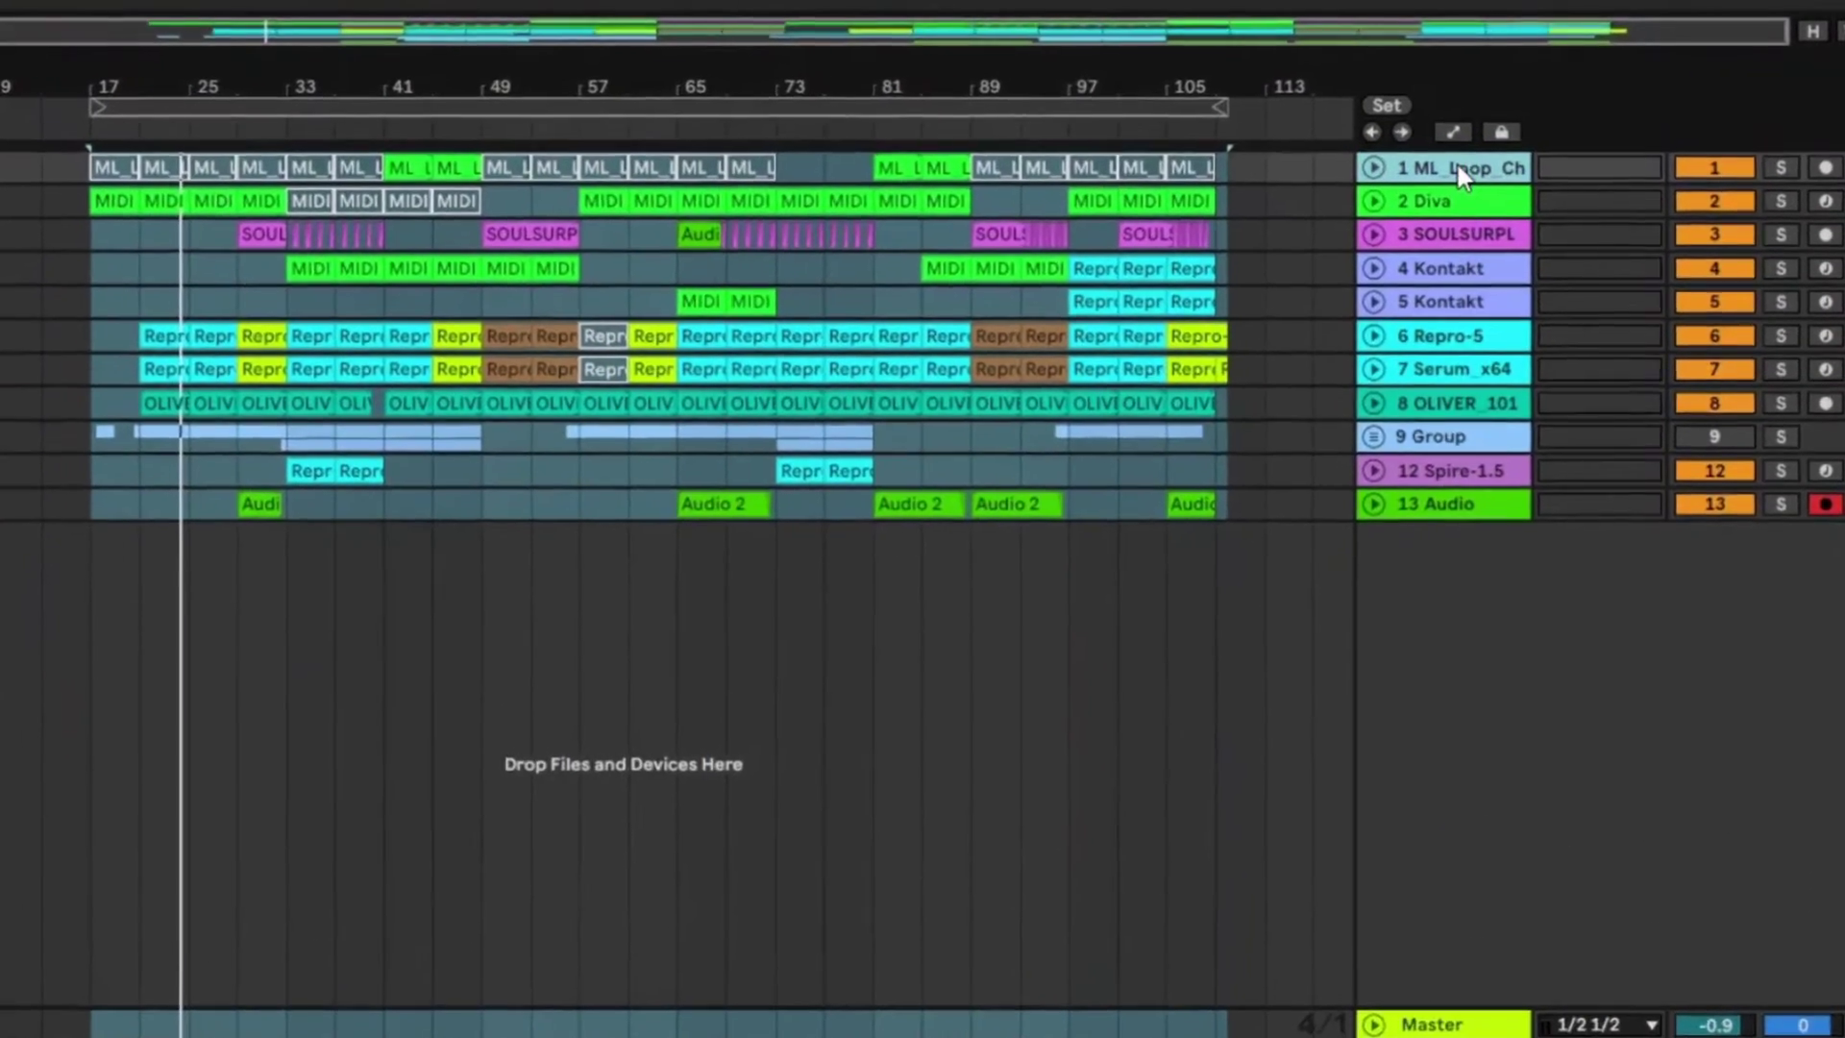
Group all tracks from ML_Loop to 13 Audio into one group track and fold the group
{"action": "left_click", "coordinate": [1542, 130]}
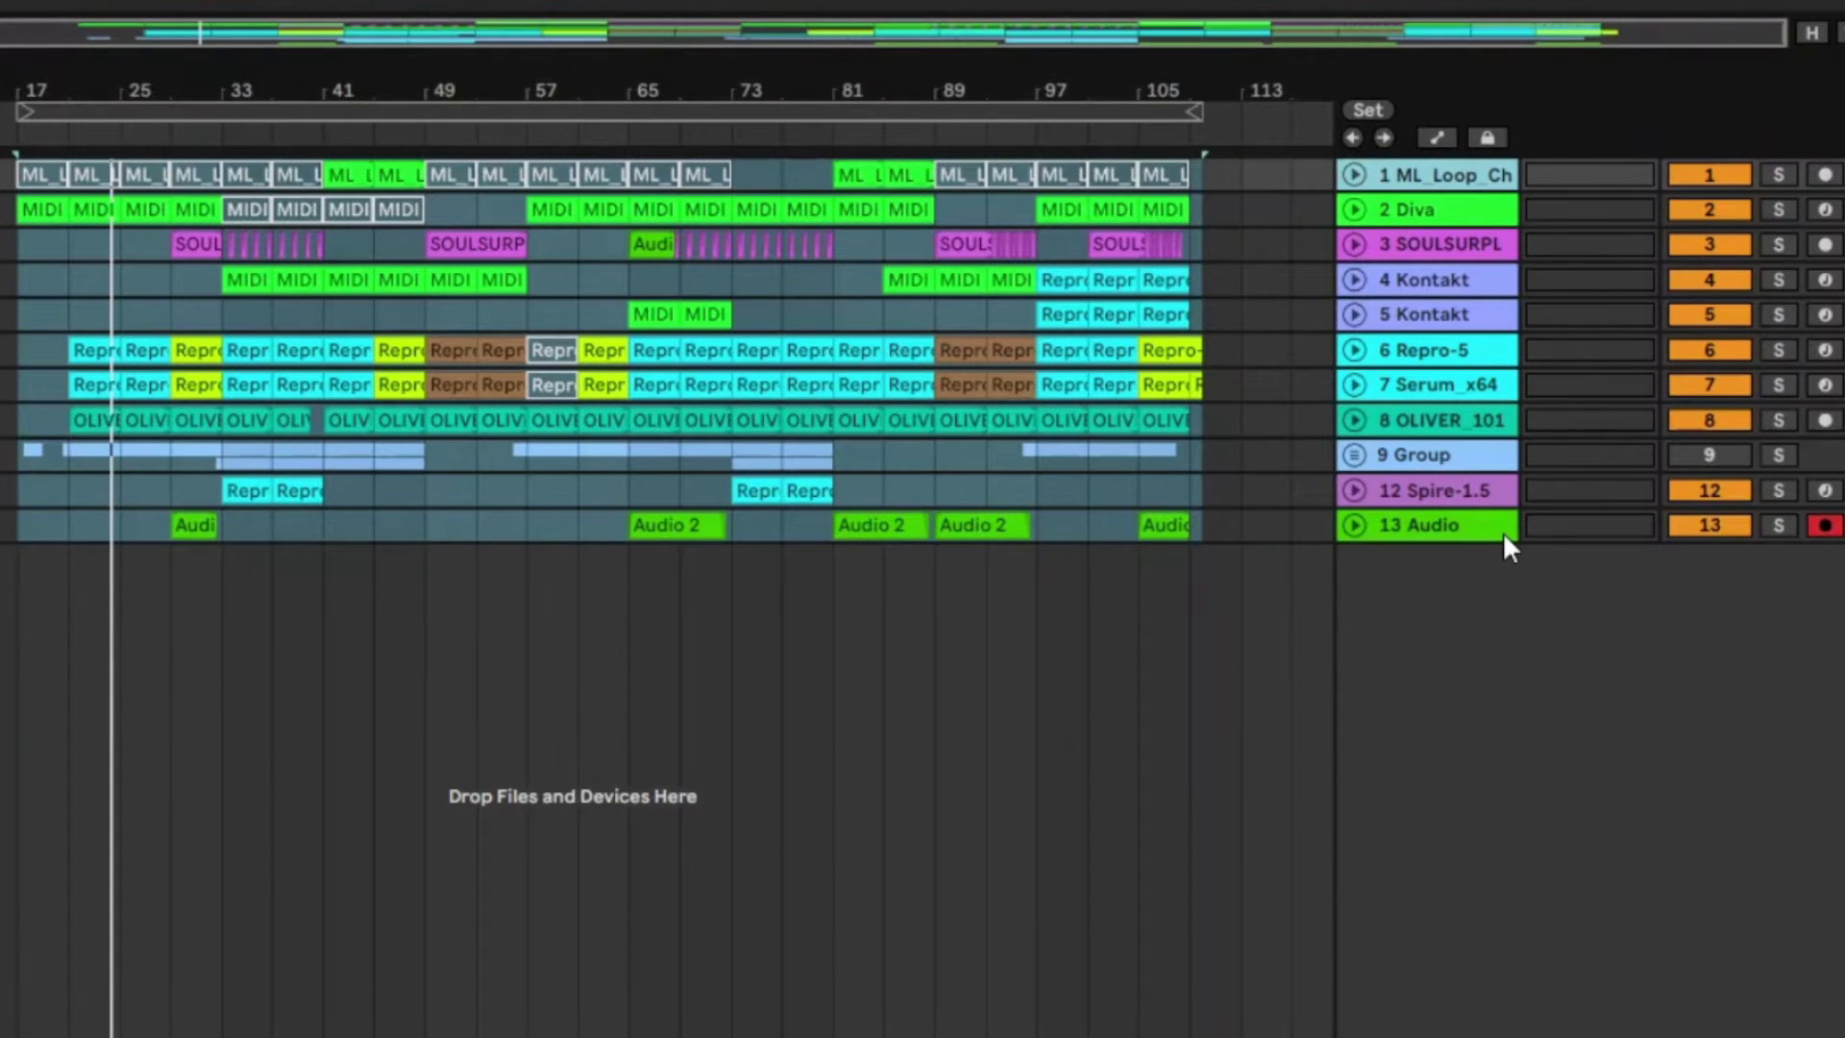
{"action": "left_click", "coordinate": [1503, 532], "text": "shift"}
{"action": "key", "text": "ctrl+g"}
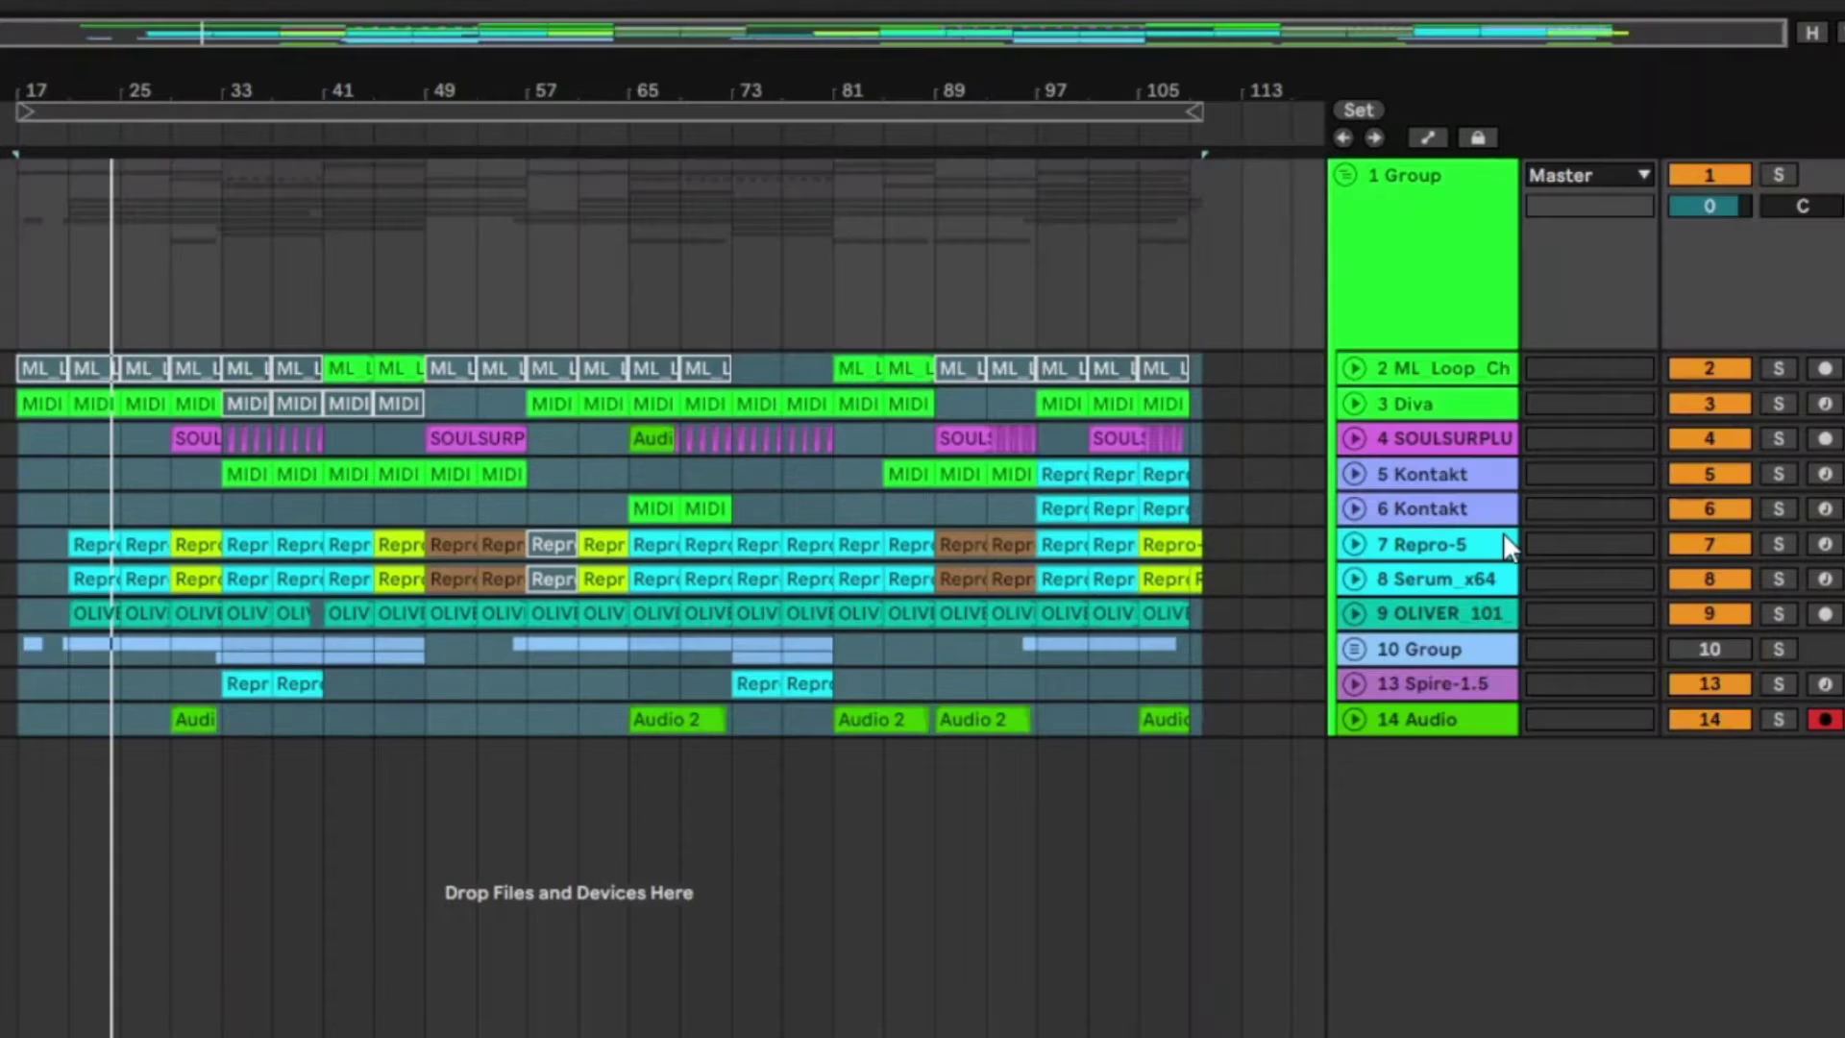
{"action": "left_click", "coordinate": [1360, 221]}
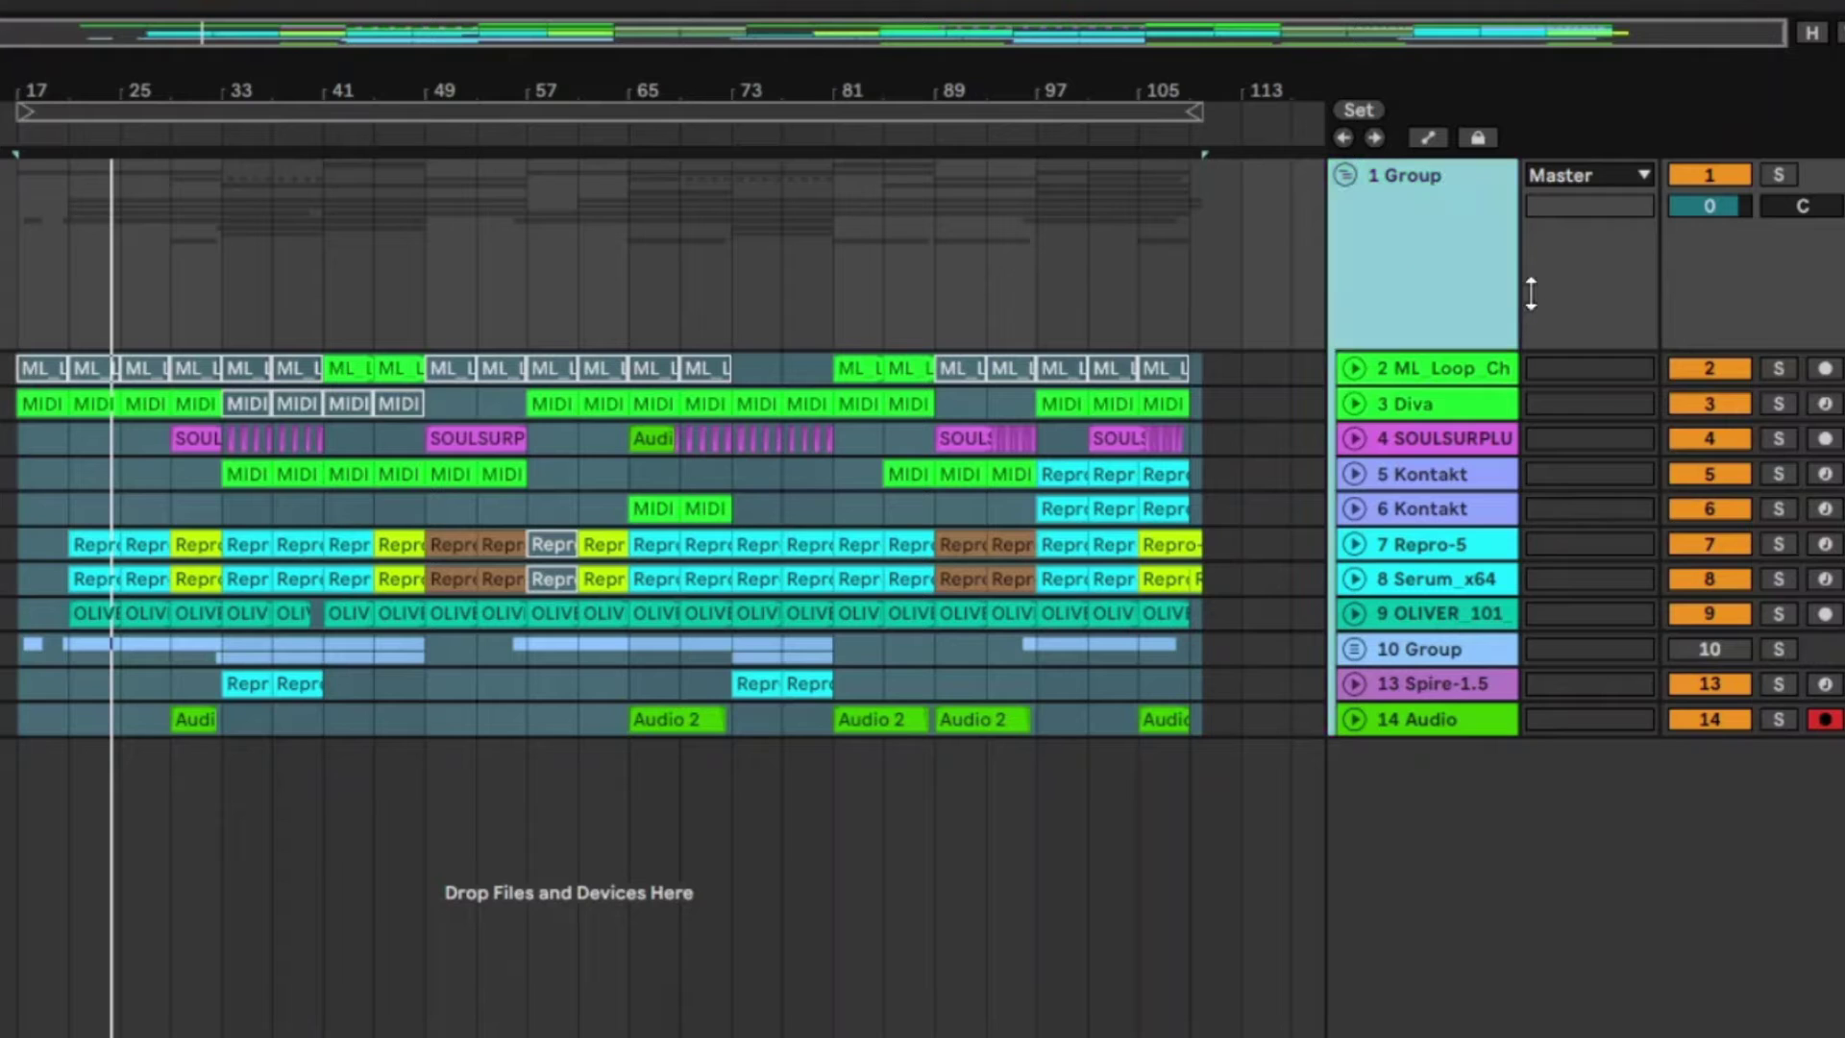
{"action": "left_click", "coordinate": [1345, 175]}
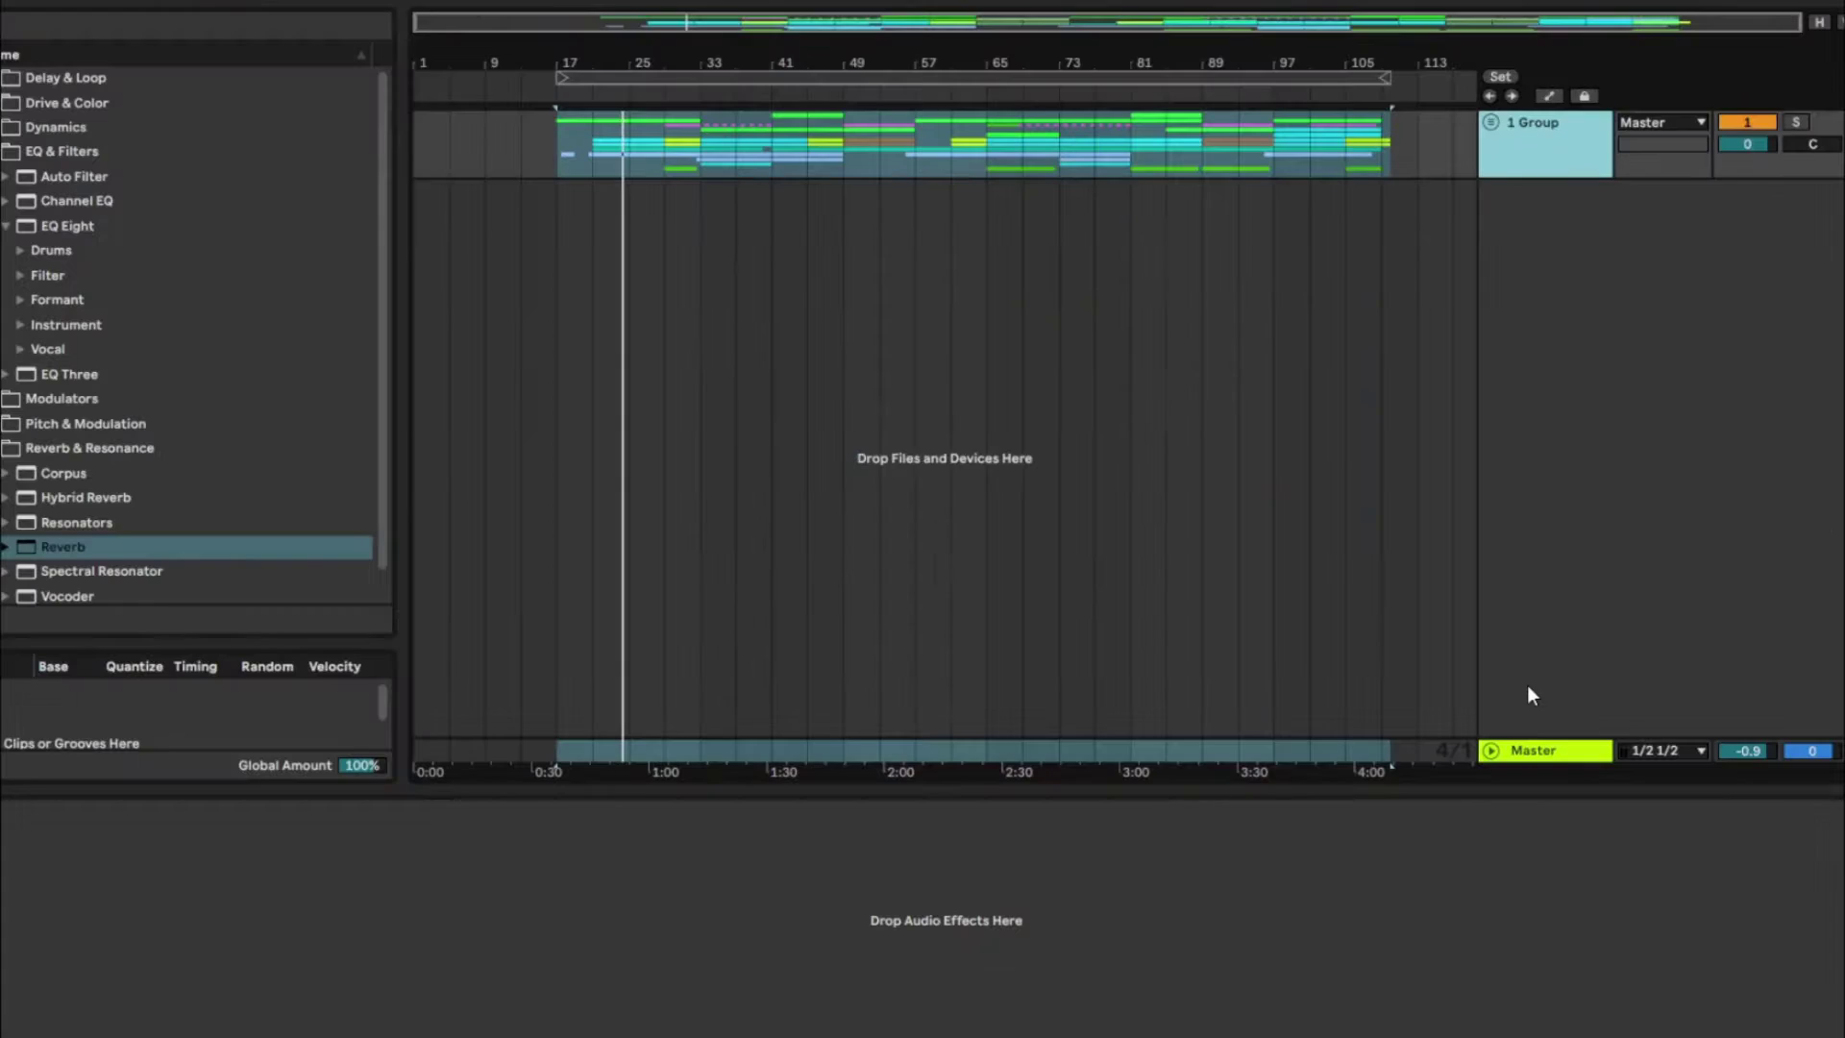
Insert a return track and load the Ambience Medium preset from Reverb's Room presets onto it
{"action": "right_click", "coordinate": [1490, 681]}
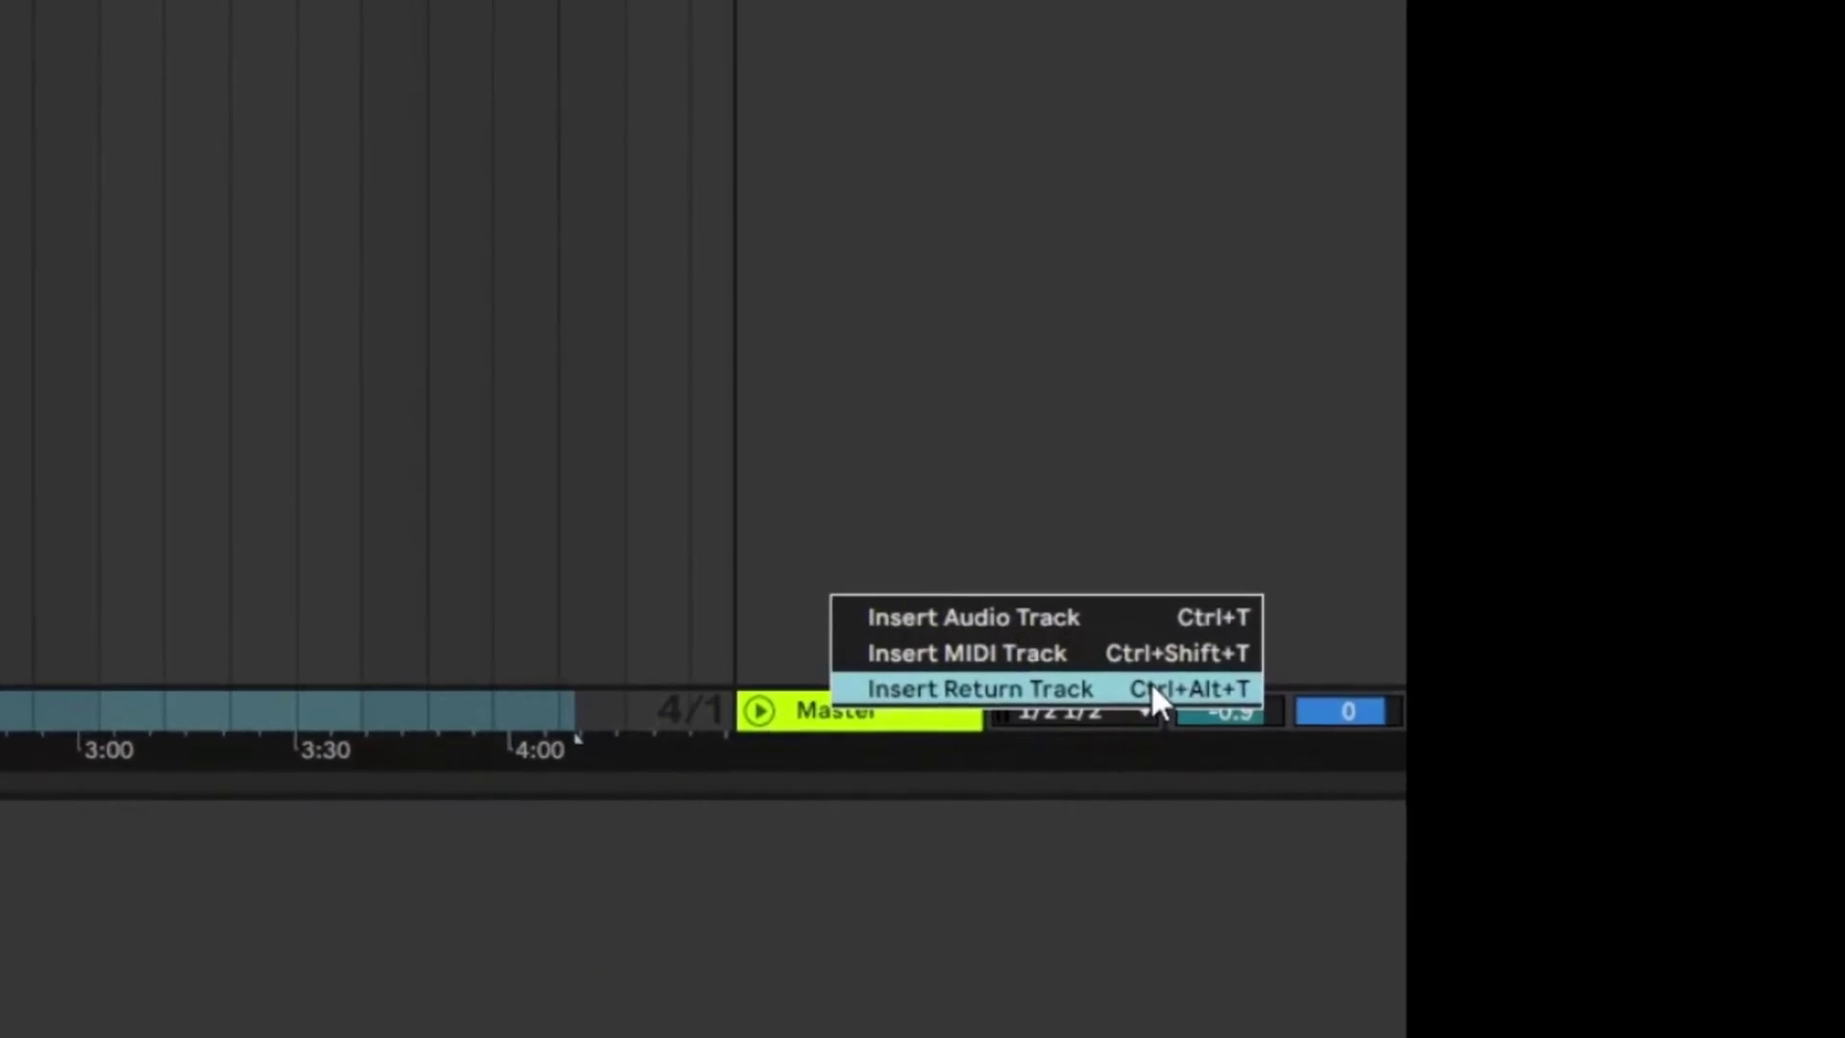
{"action": "left_click", "coordinate": [1040, 677]}
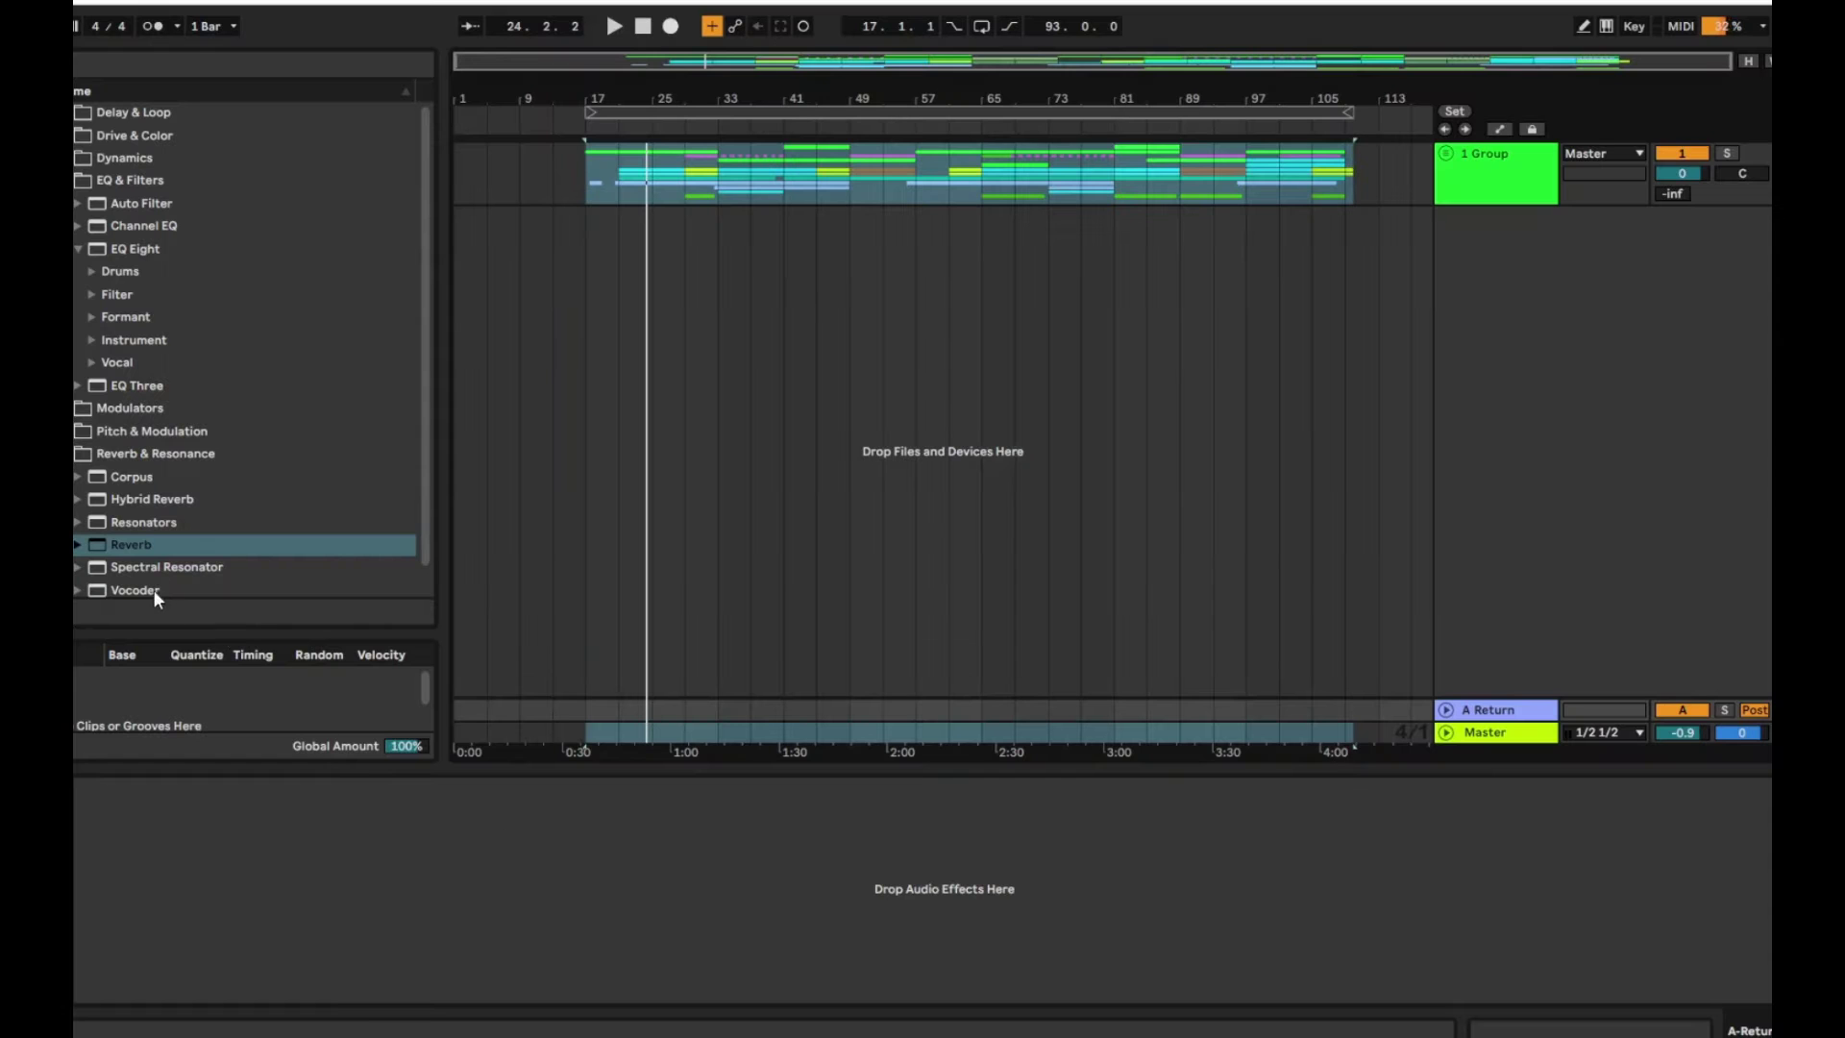
{"action": "left_click", "coordinate": [78, 545]}
{"action": "left_click", "coordinate": [92, 385]}
{"action": "left_click_drag", "start_coordinate": [173, 407], "coordinate": [442, 926]}
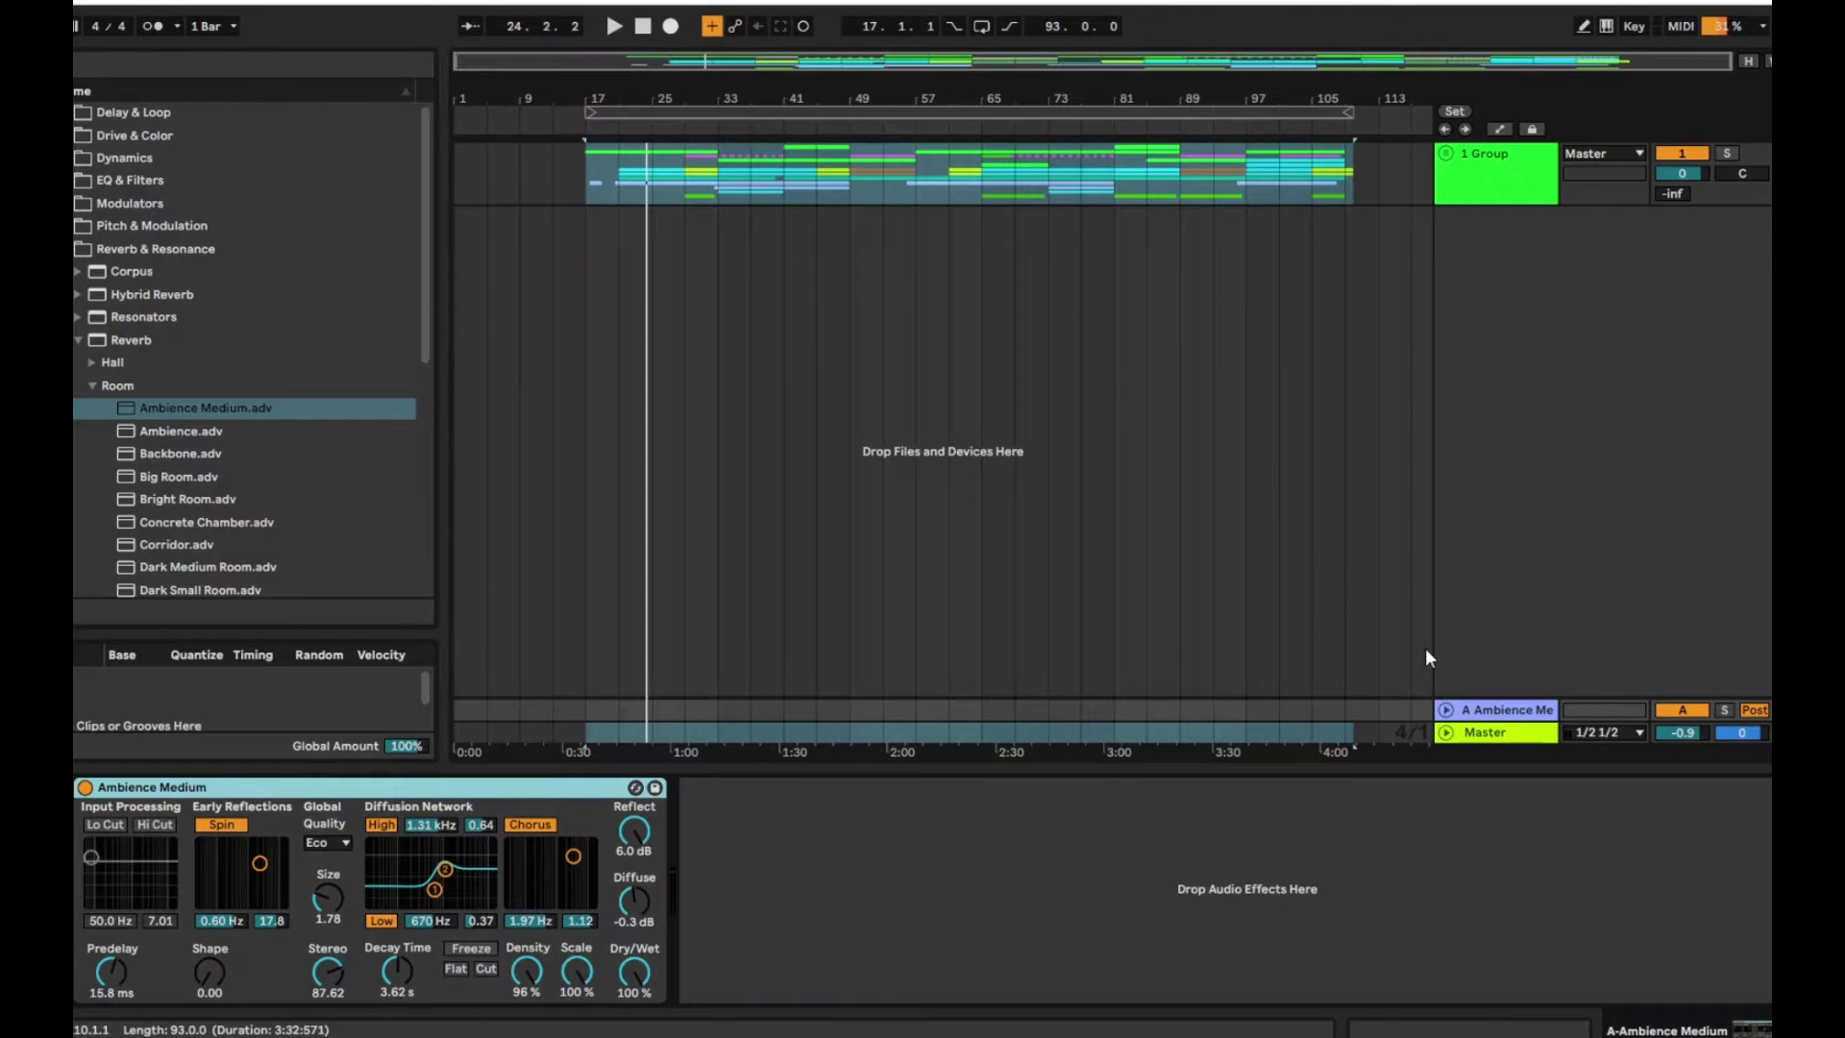
{"action": "left_click", "coordinate": [1488, 711]}
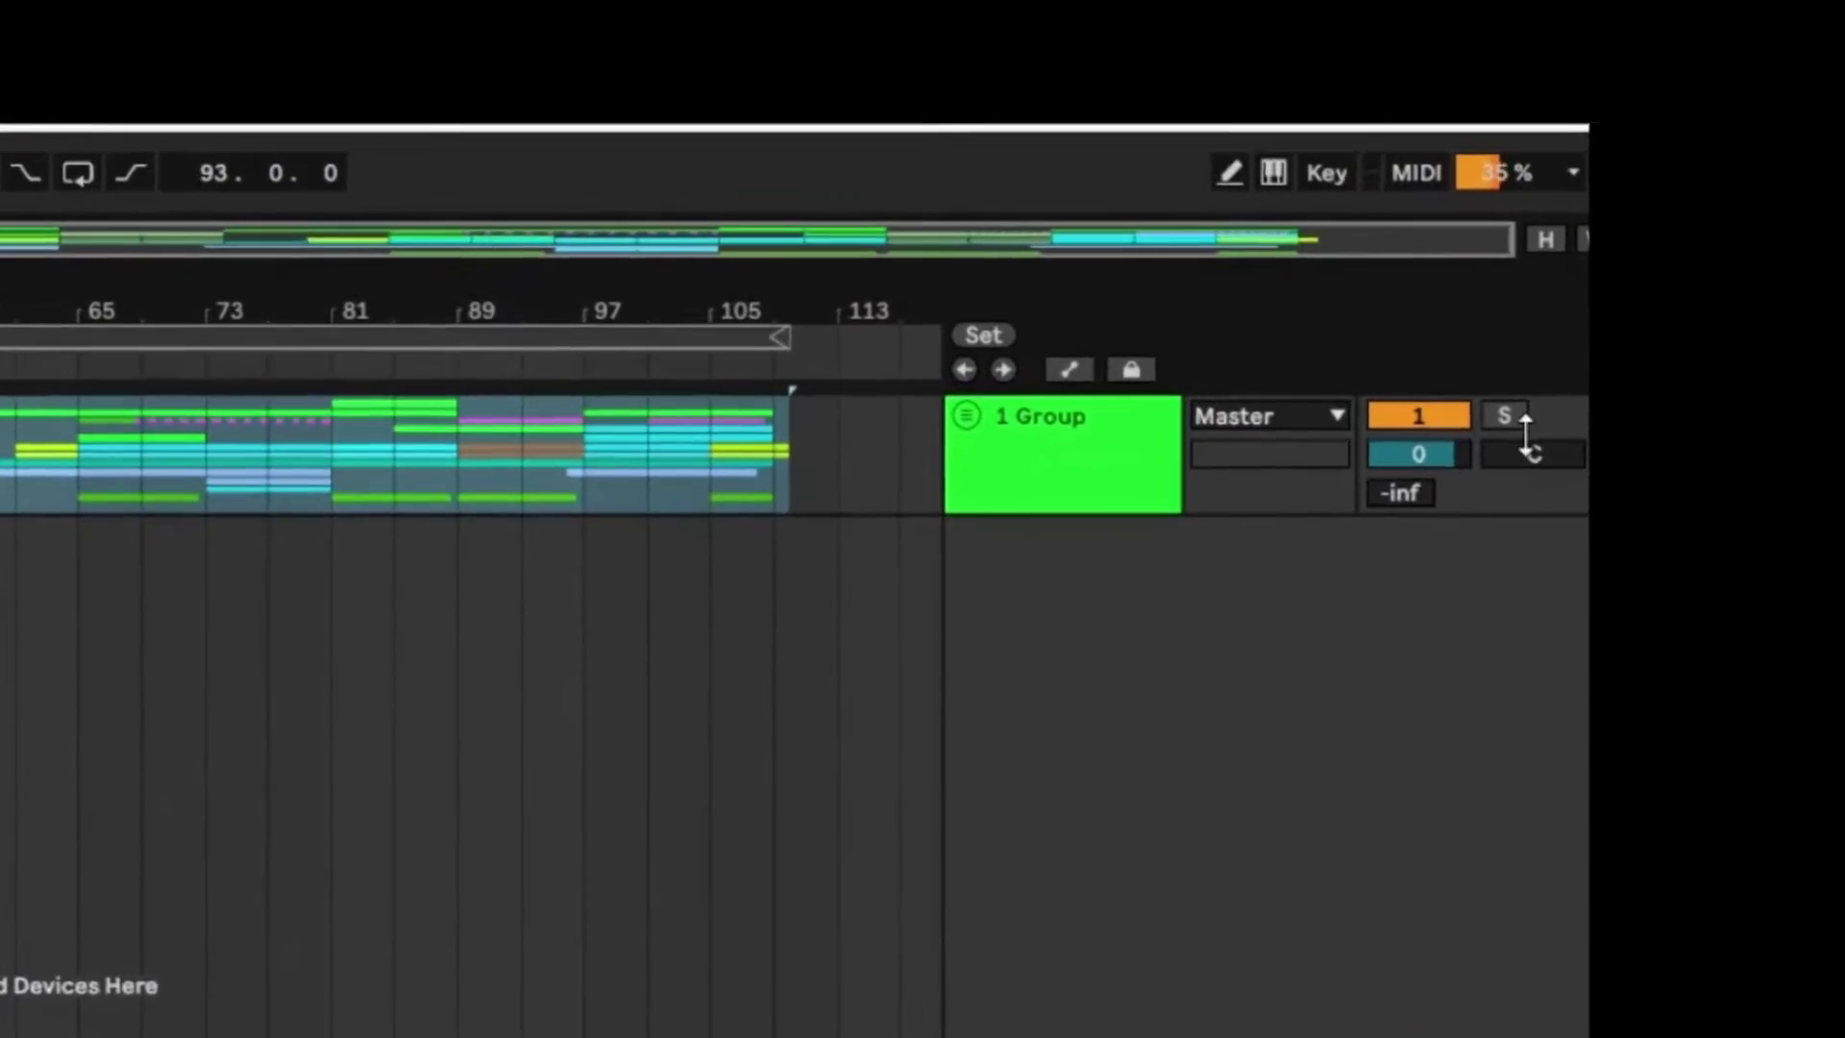
Raise the group's send to the reverb return to 0 dB and lower the master volume to about -2.2 dB
{"action": "left_click_drag", "start_coordinate": [1311, 593], "coordinate": [1310, 515]}
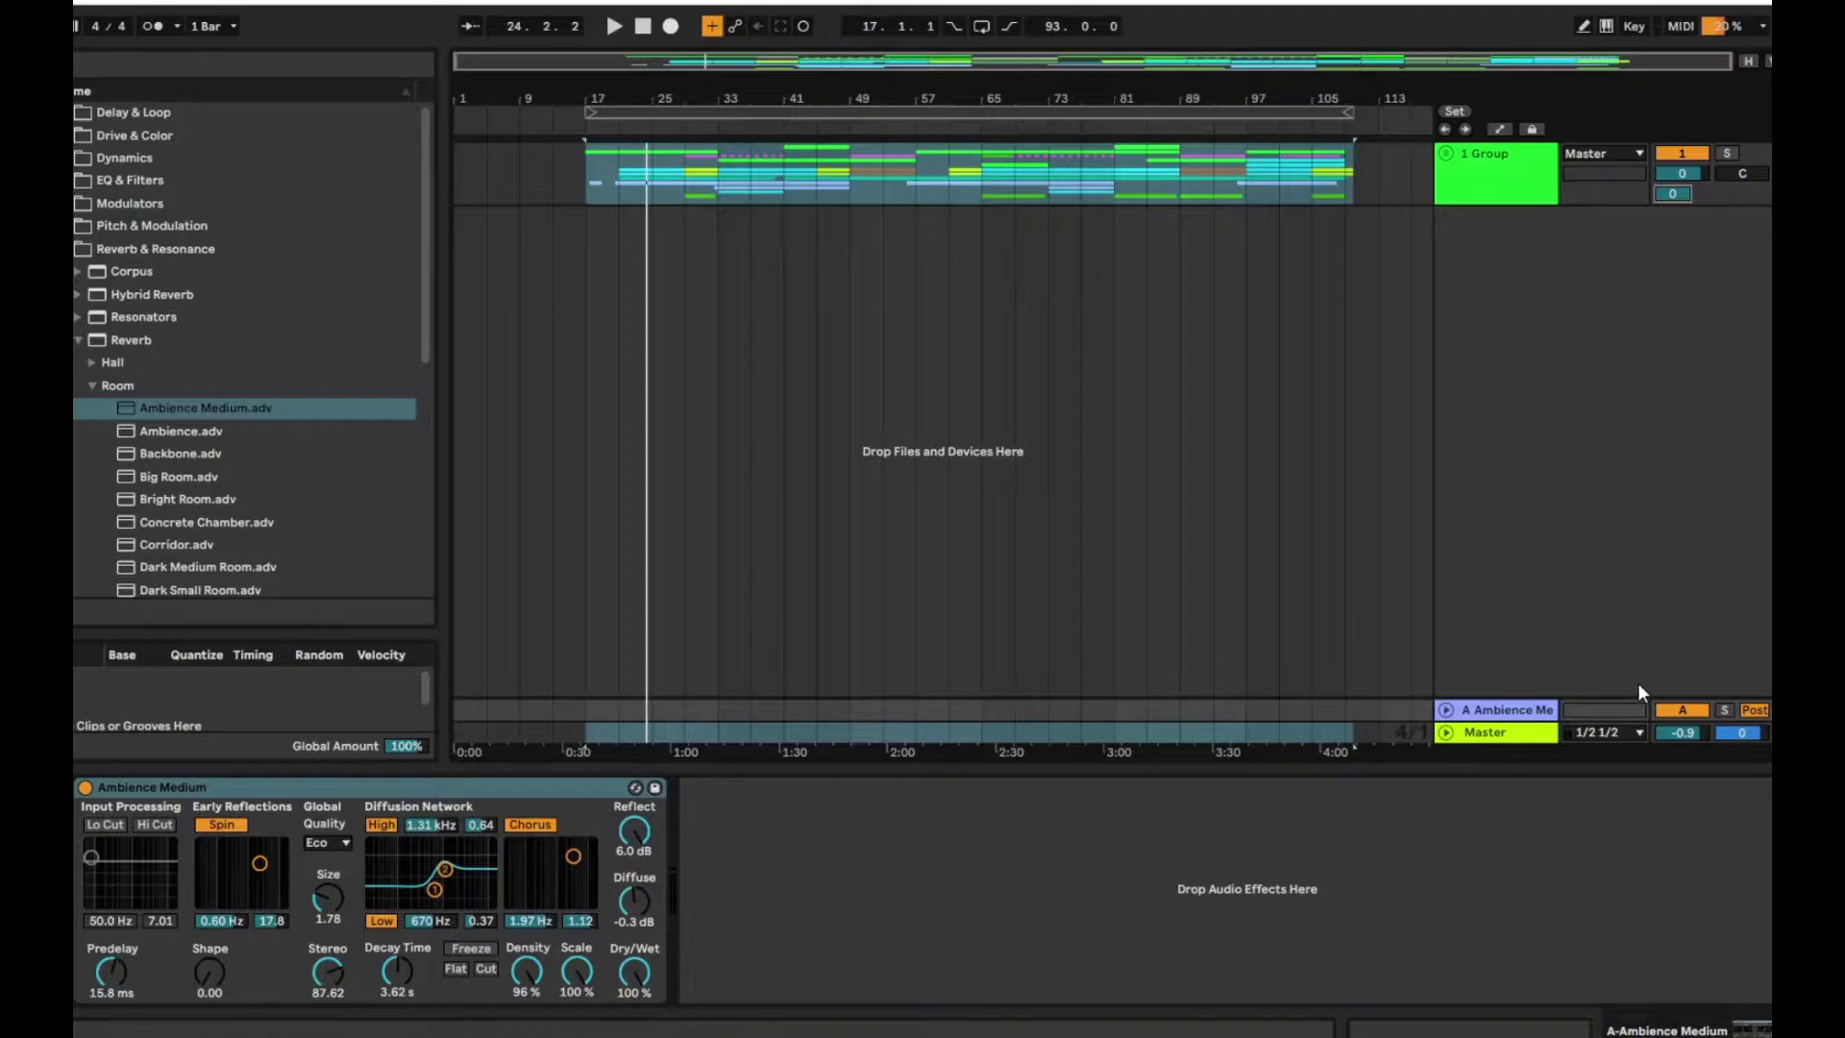
{"action": "left_click", "coordinate": [1676, 734]}
{"action": "left_click_drag", "start_coordinate": [1682, 732], "coordinate": [1683, 740]}
Play the arrangement with the reverb at full send and unfold the group to show its tracks
{"action": "left_click", "coordinate": [615, 25]}
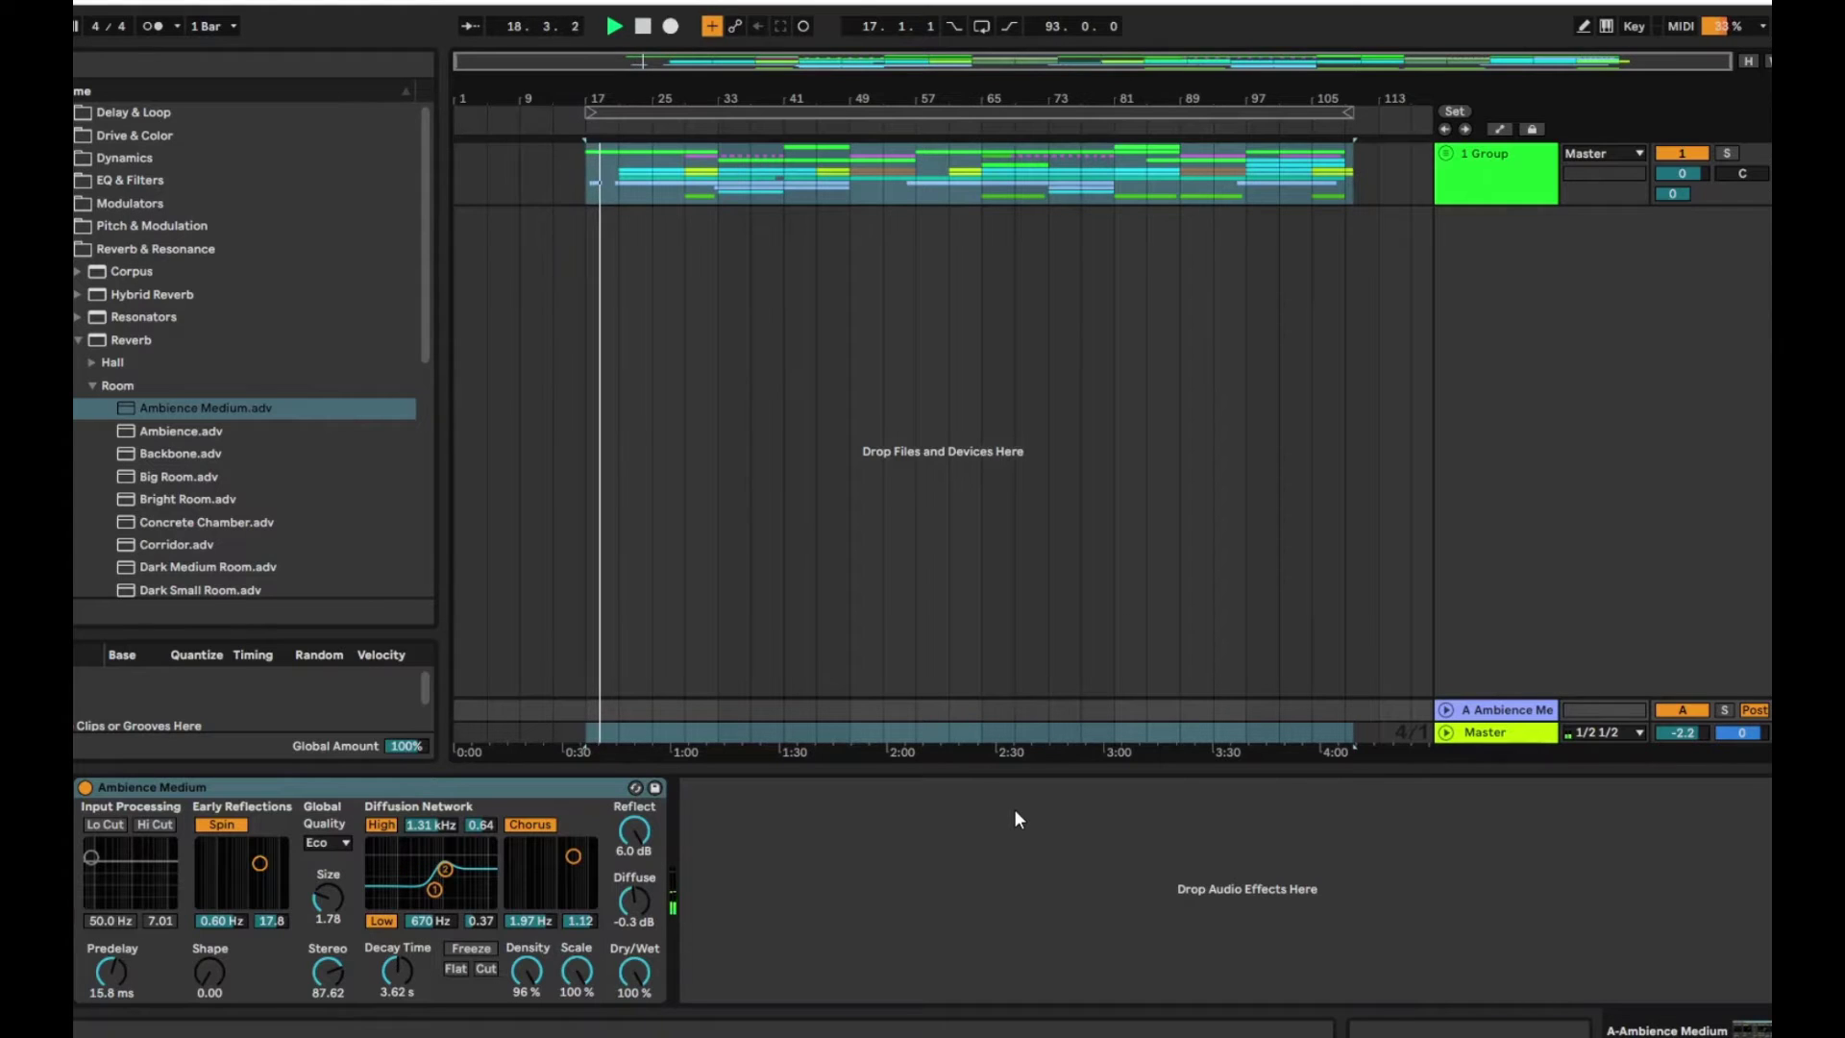
{"action": "left_click", "coordinate": [1446, 153]}
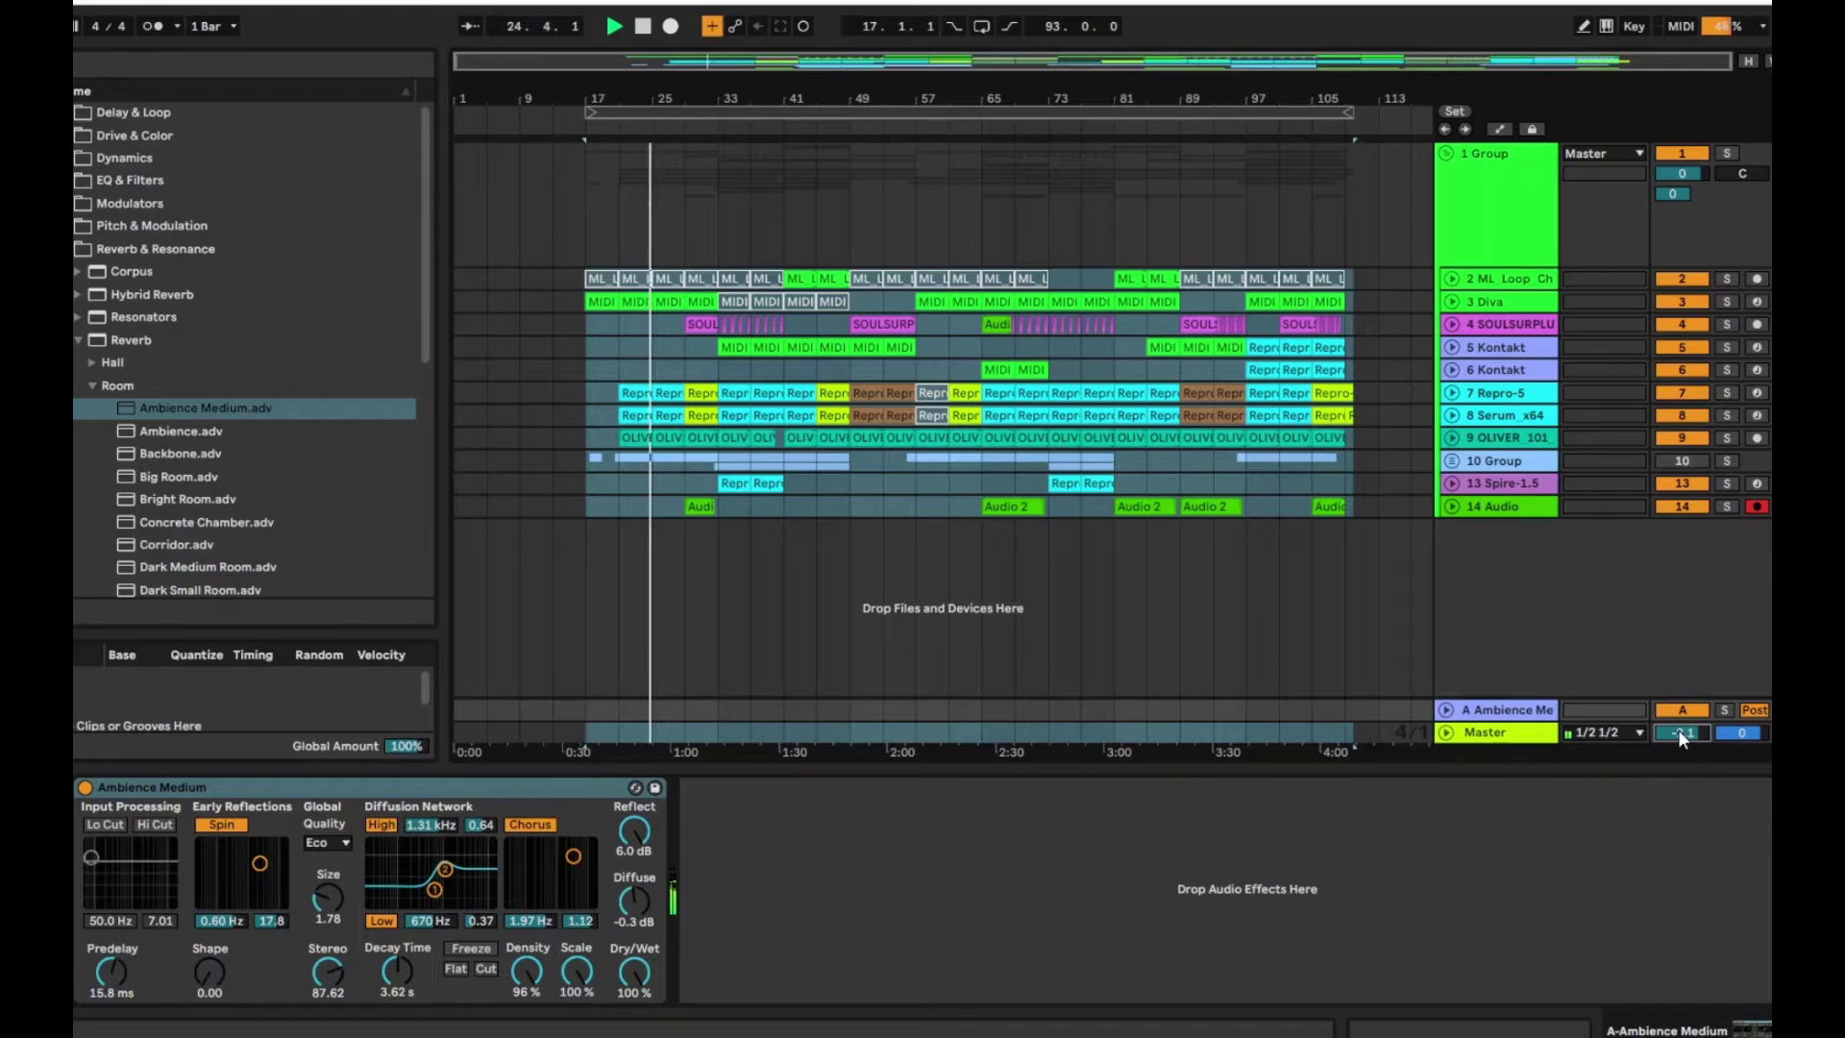
{"action": "key", "text": "space"}
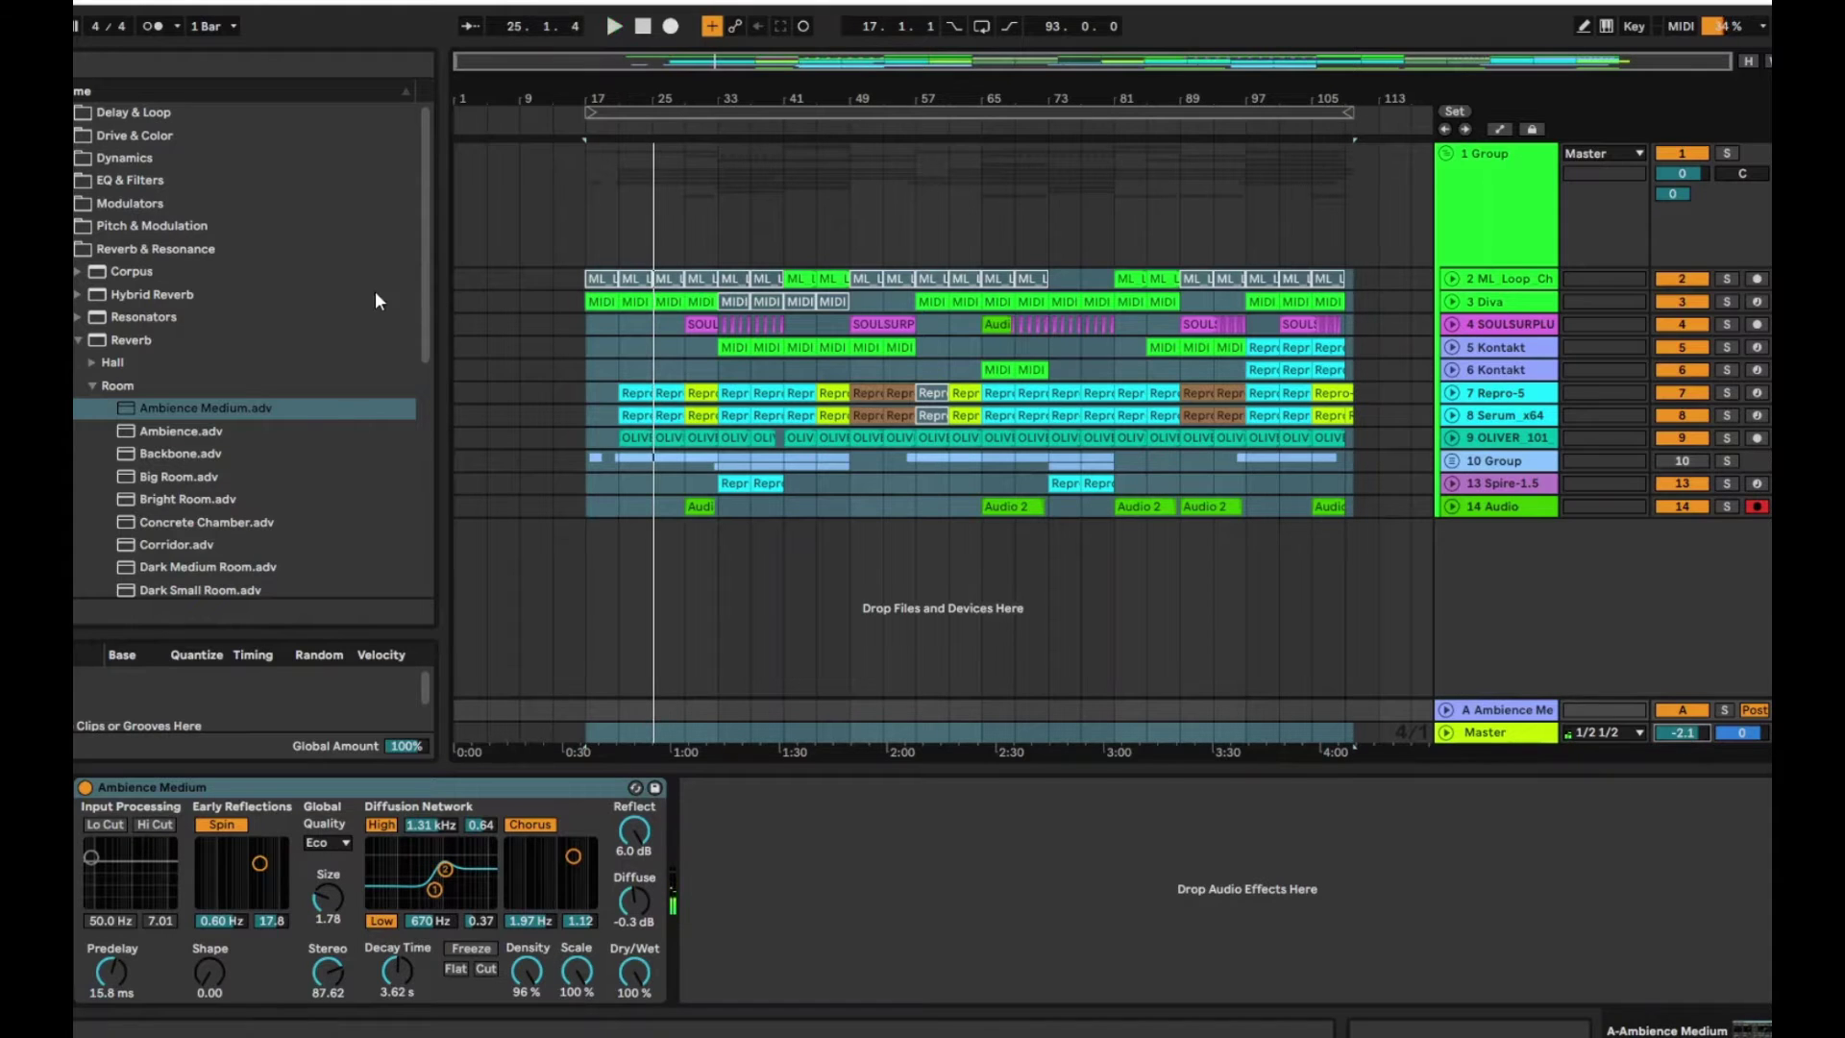
Add an EQ Eight after the reverb on the return track and change band 1 to a low-cut filter
{"action": "left_click", "coordinate": [73, 180]}
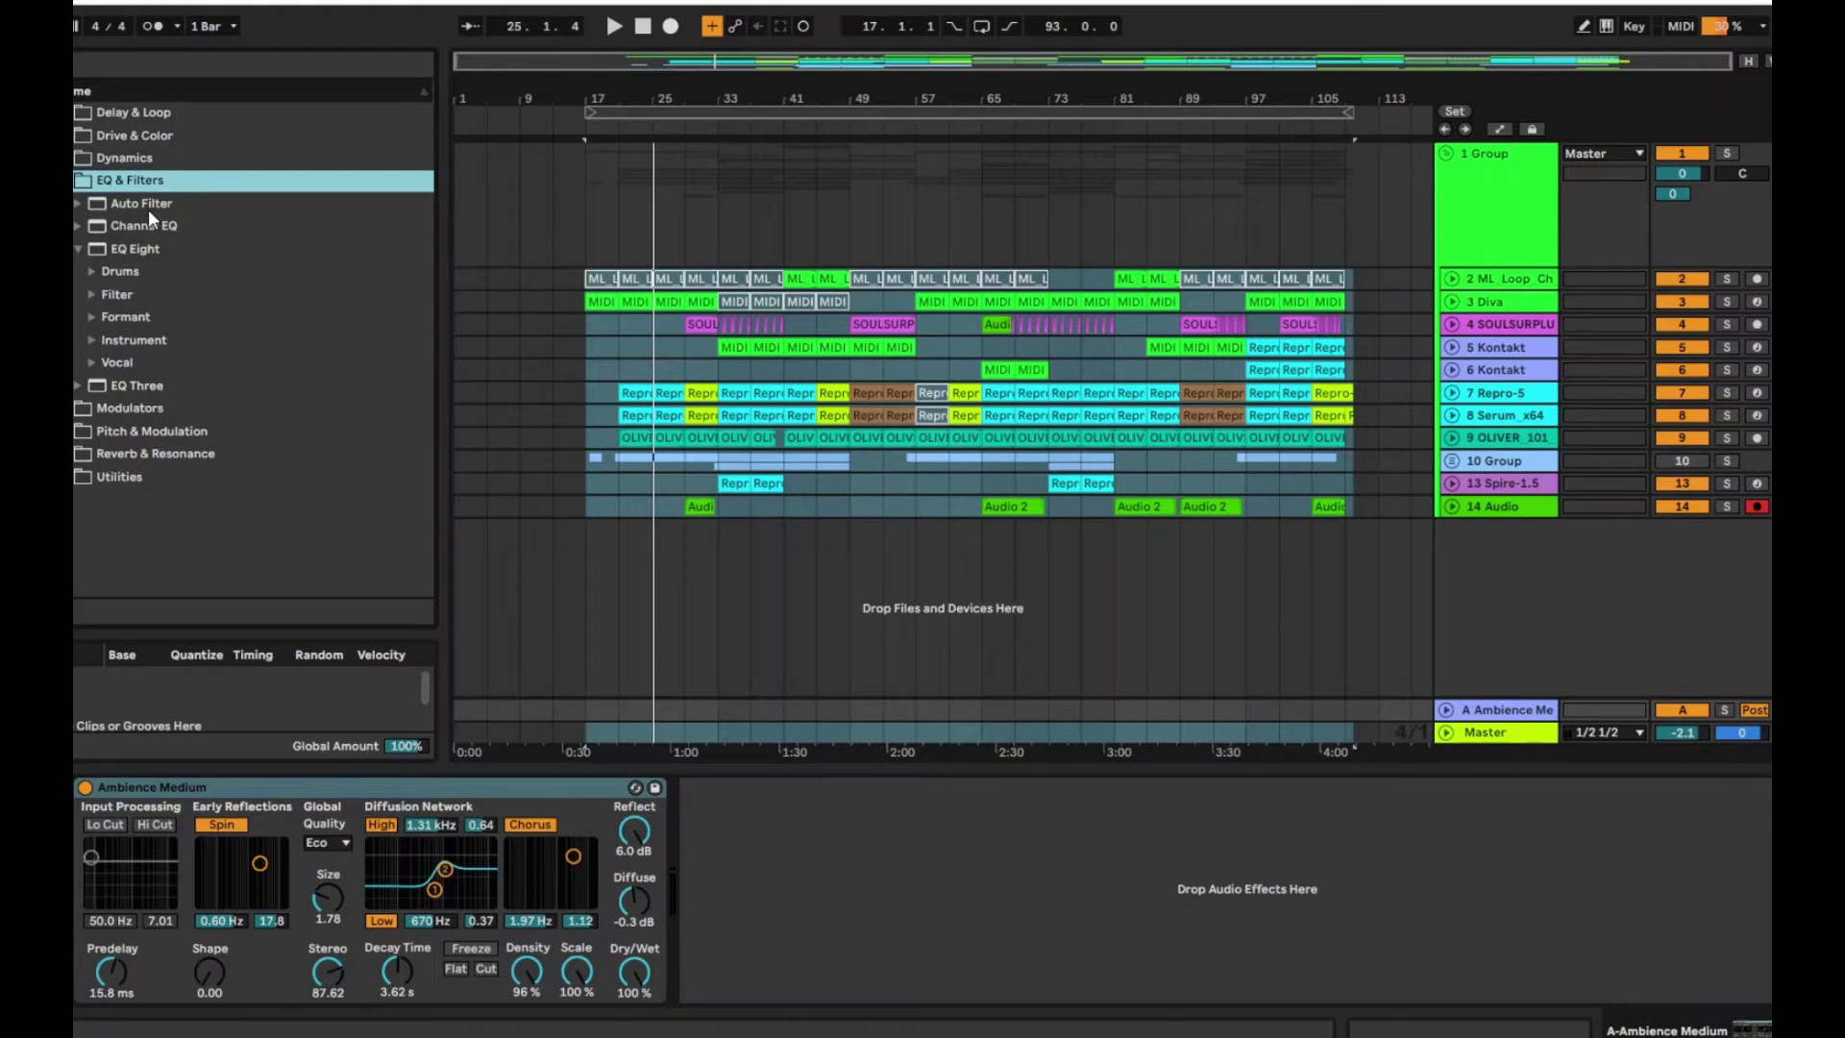
{"action": "left_click", "coordinate": [103, 252]}
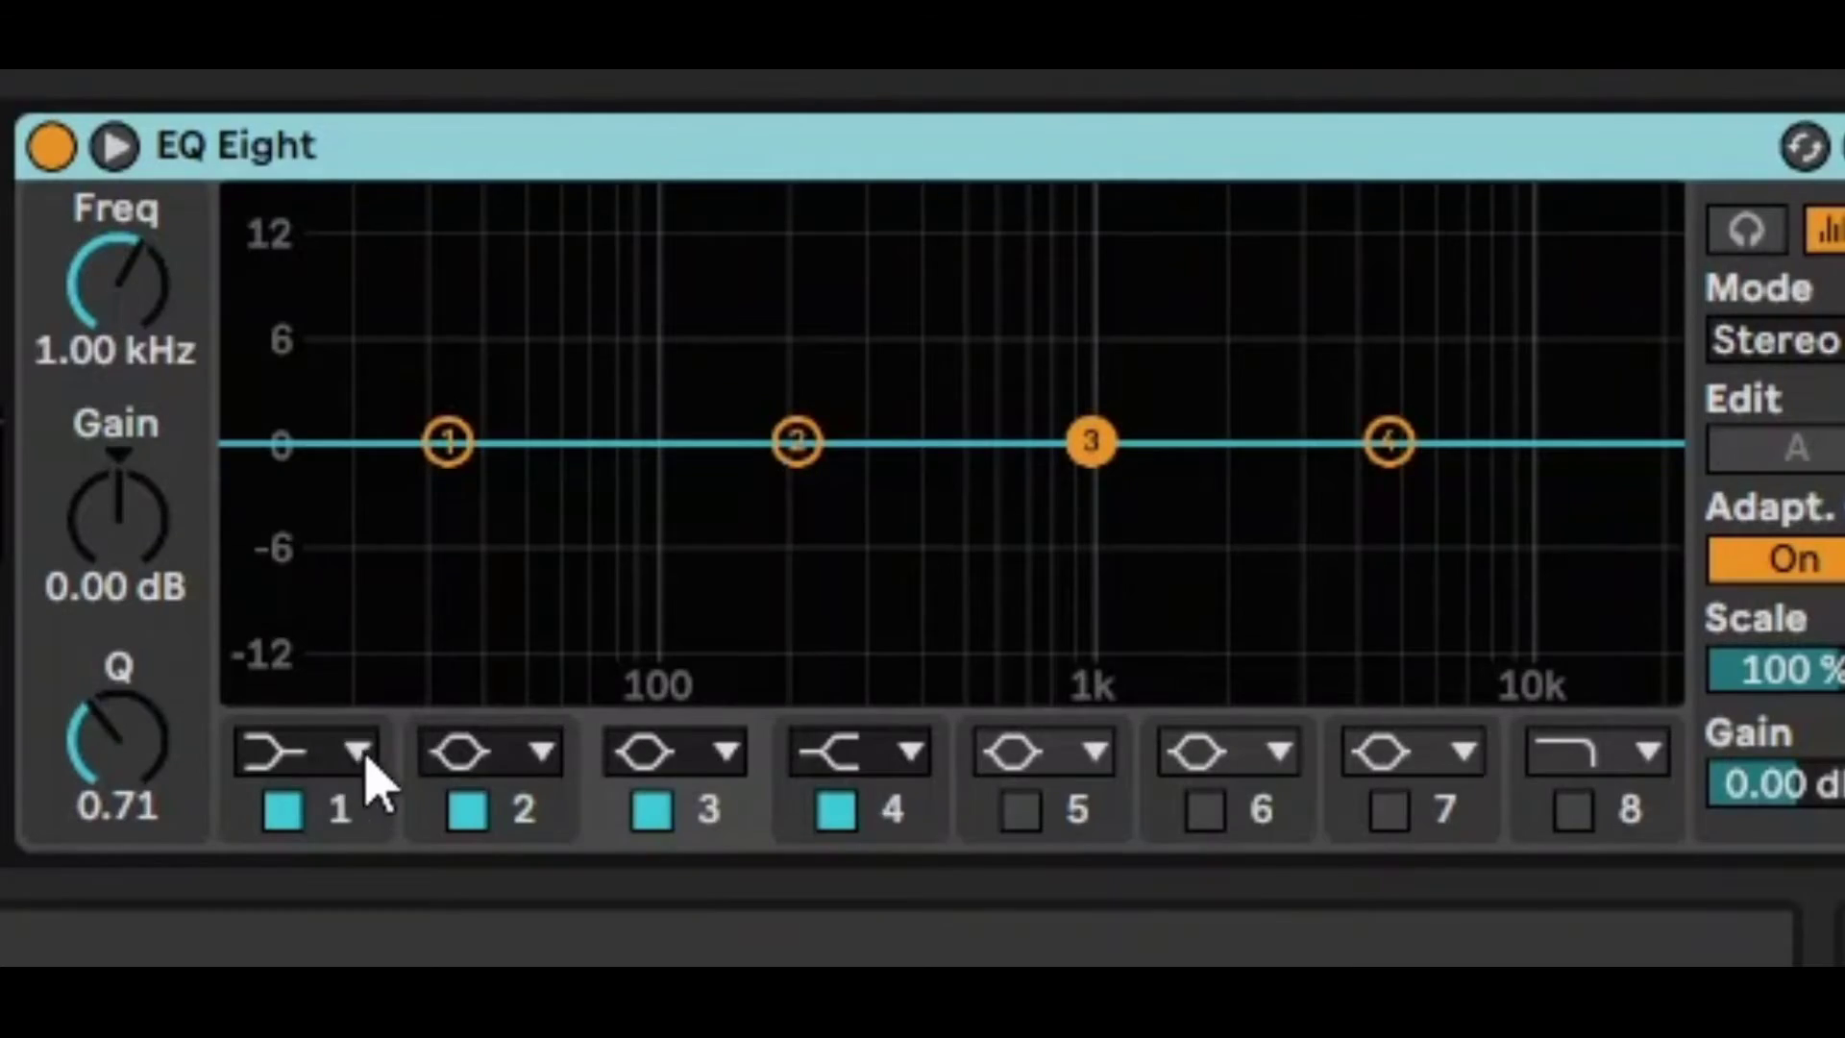
{"action": "left_click", "coordinate": [448, 442]}
{"action": "left_click", "coordinate": [322, 759]}
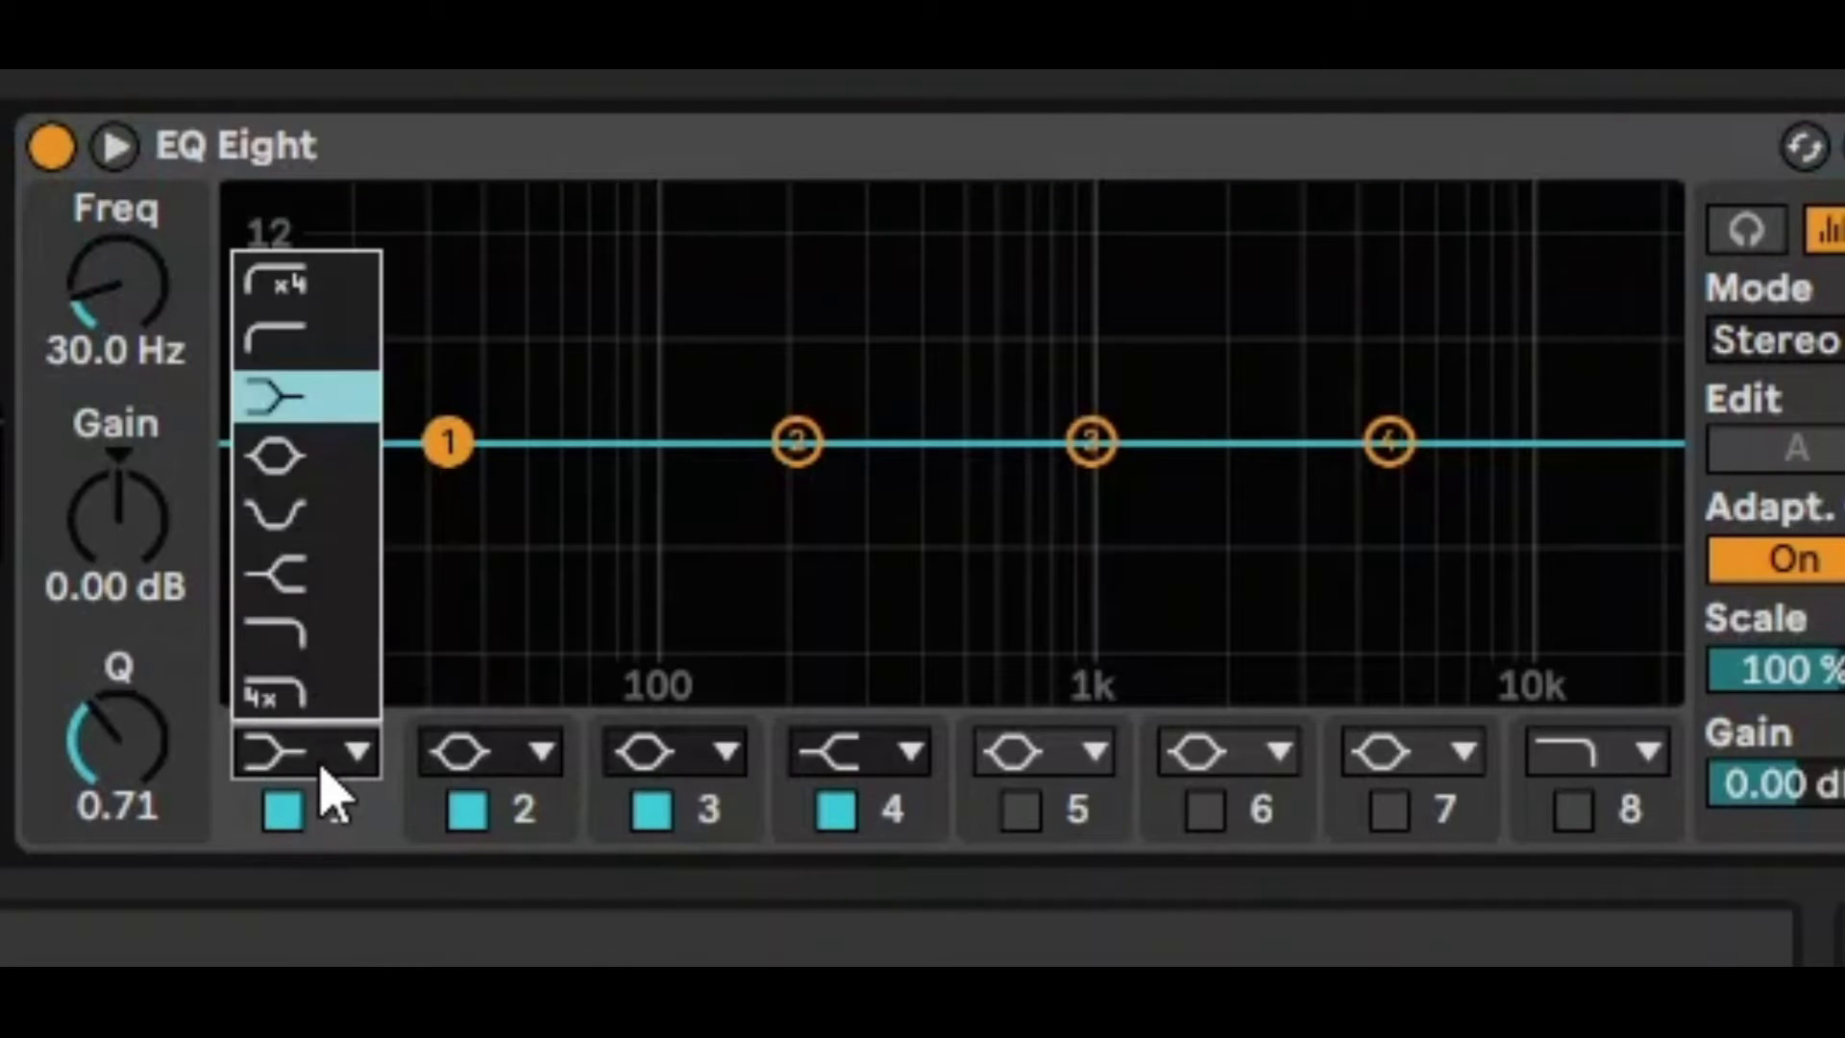
{"action": "left_click", "coordinate": [330, 343]}
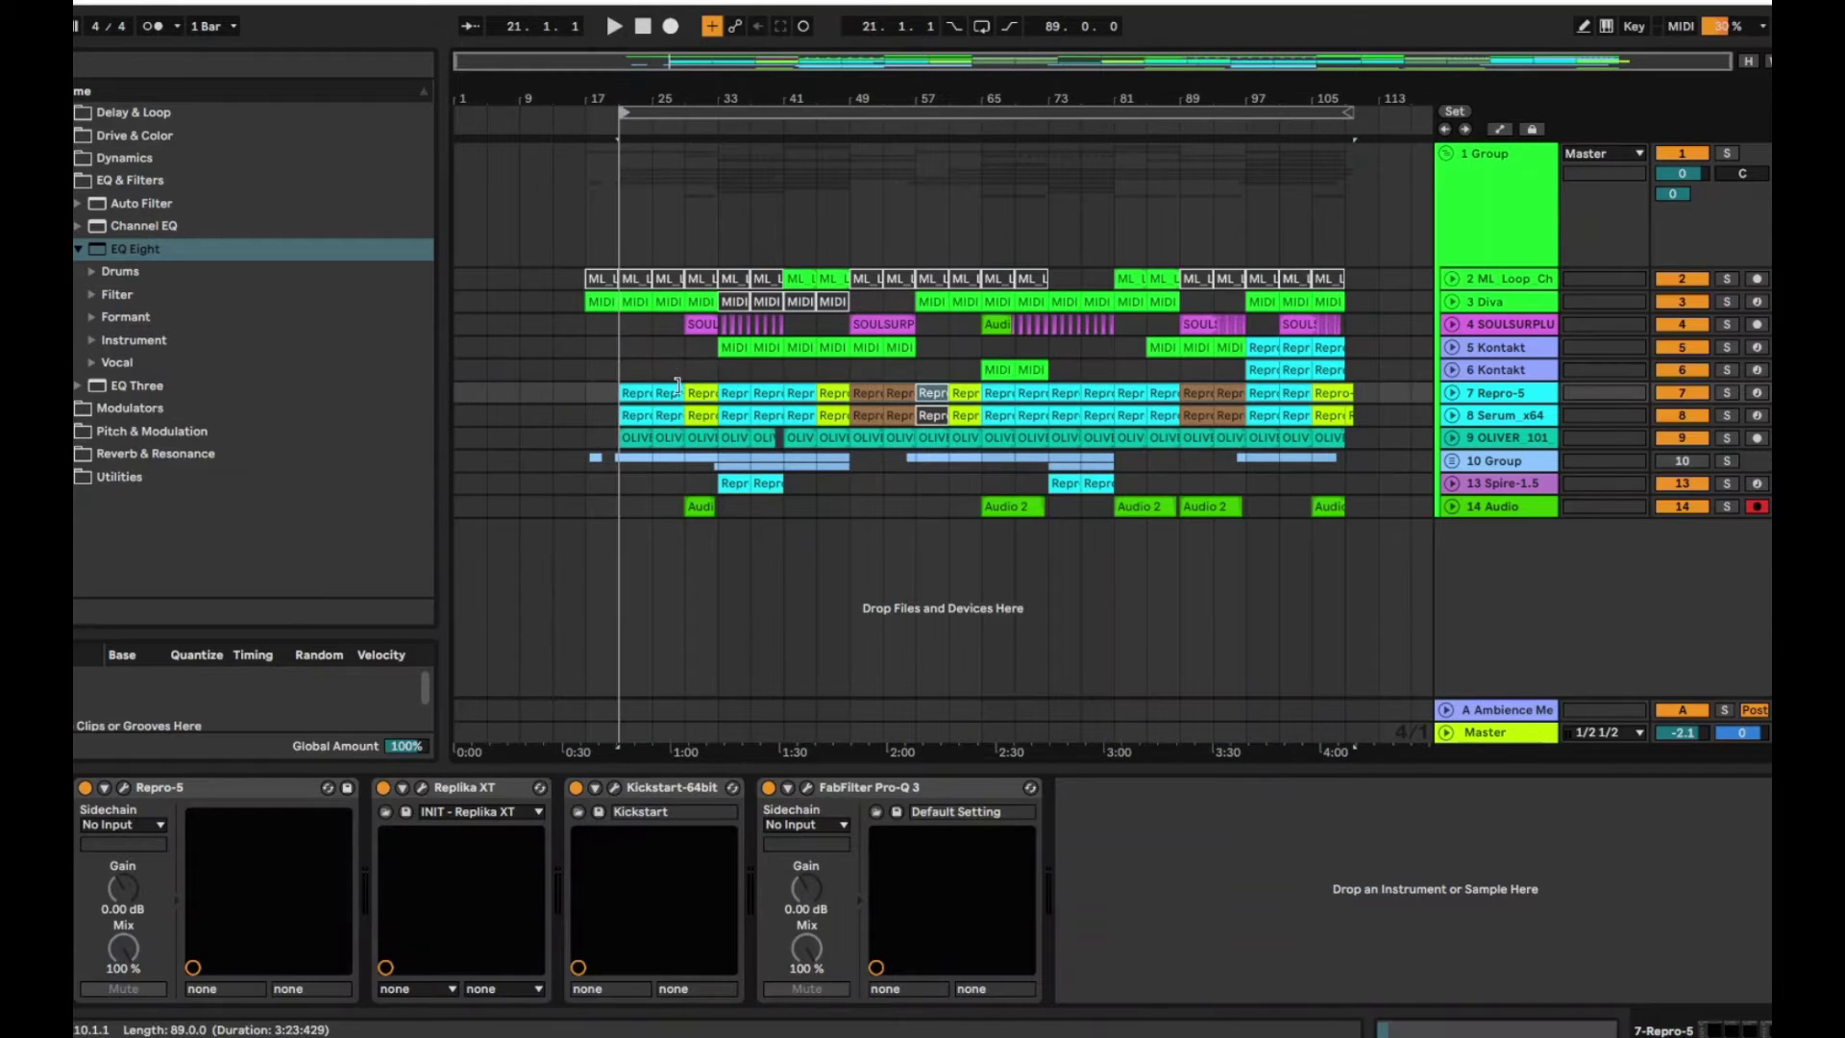
Play the arrangement from bar 21 and raise the return EQ's low cut to about 2.06 kHz with a Q of 0.97
{"action": "left_click_drag", "start_coordinate": [588, 112], "coordinate": [620, 112]}
{"action": "key", "text": "space"}
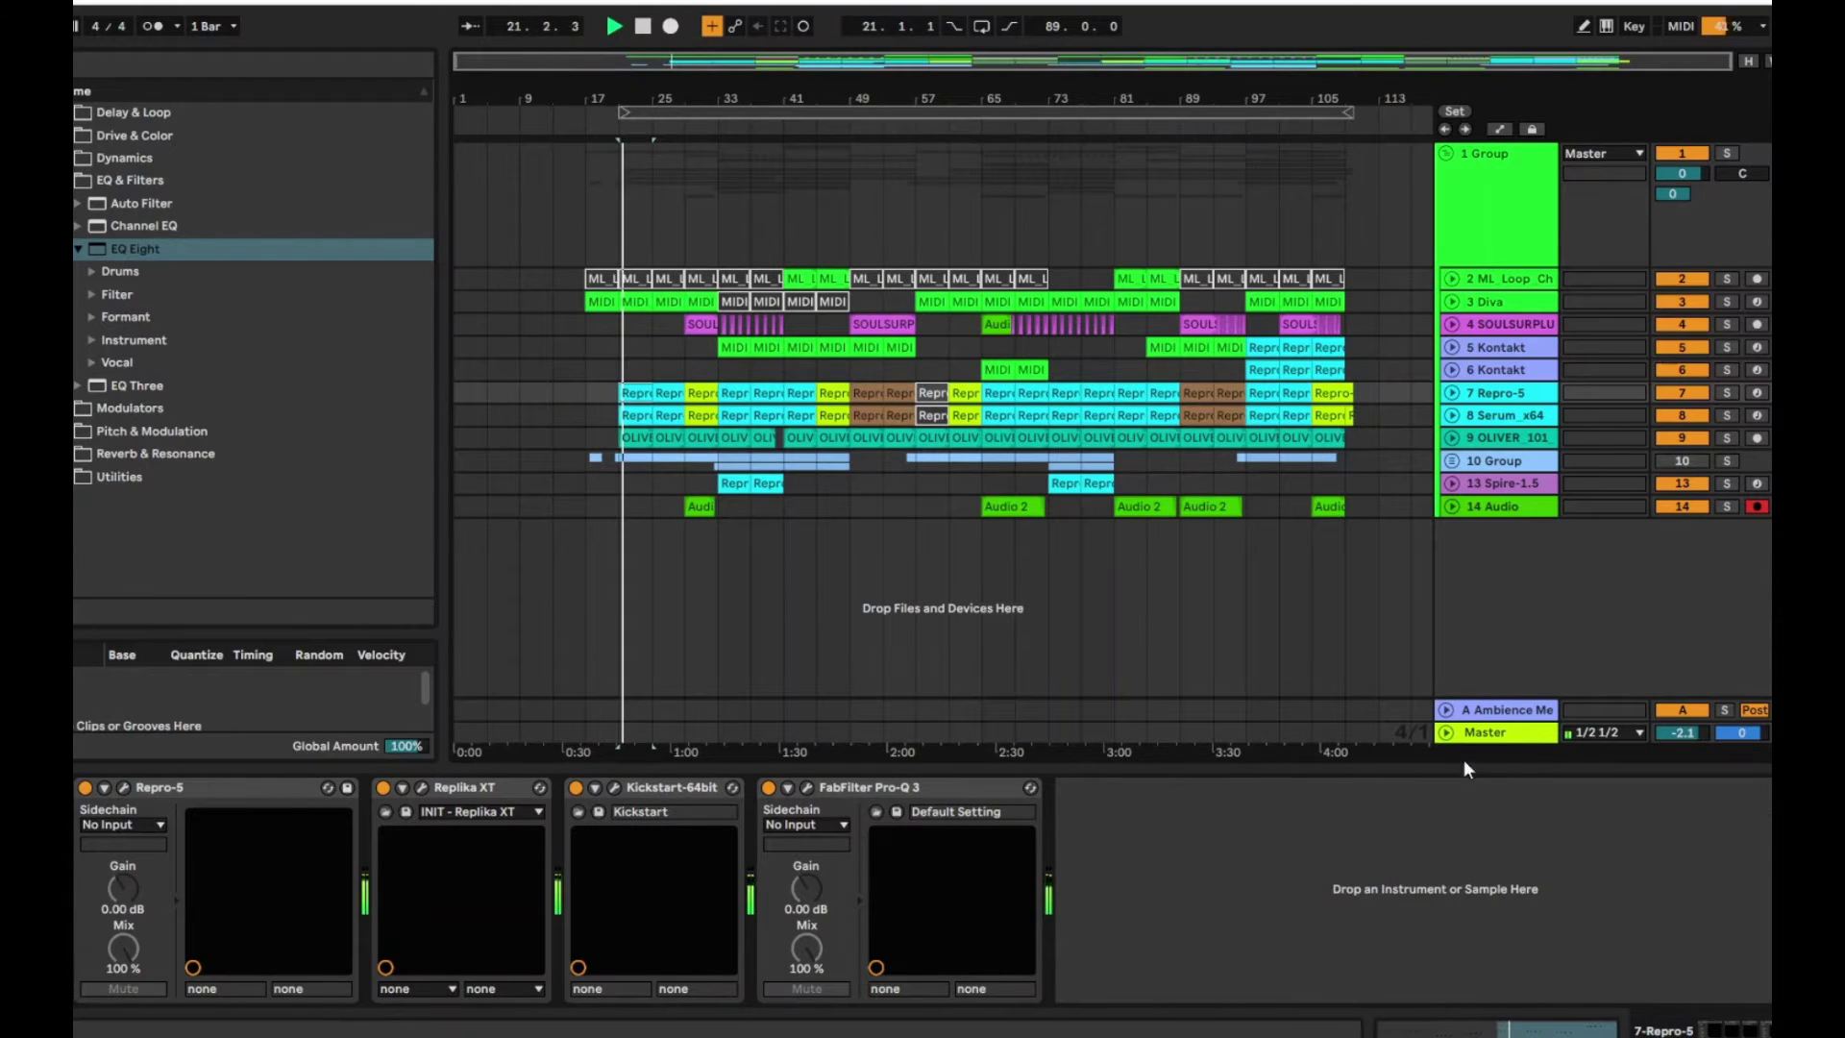
{"action": "left_click", "coordinate": [1478, 709]}
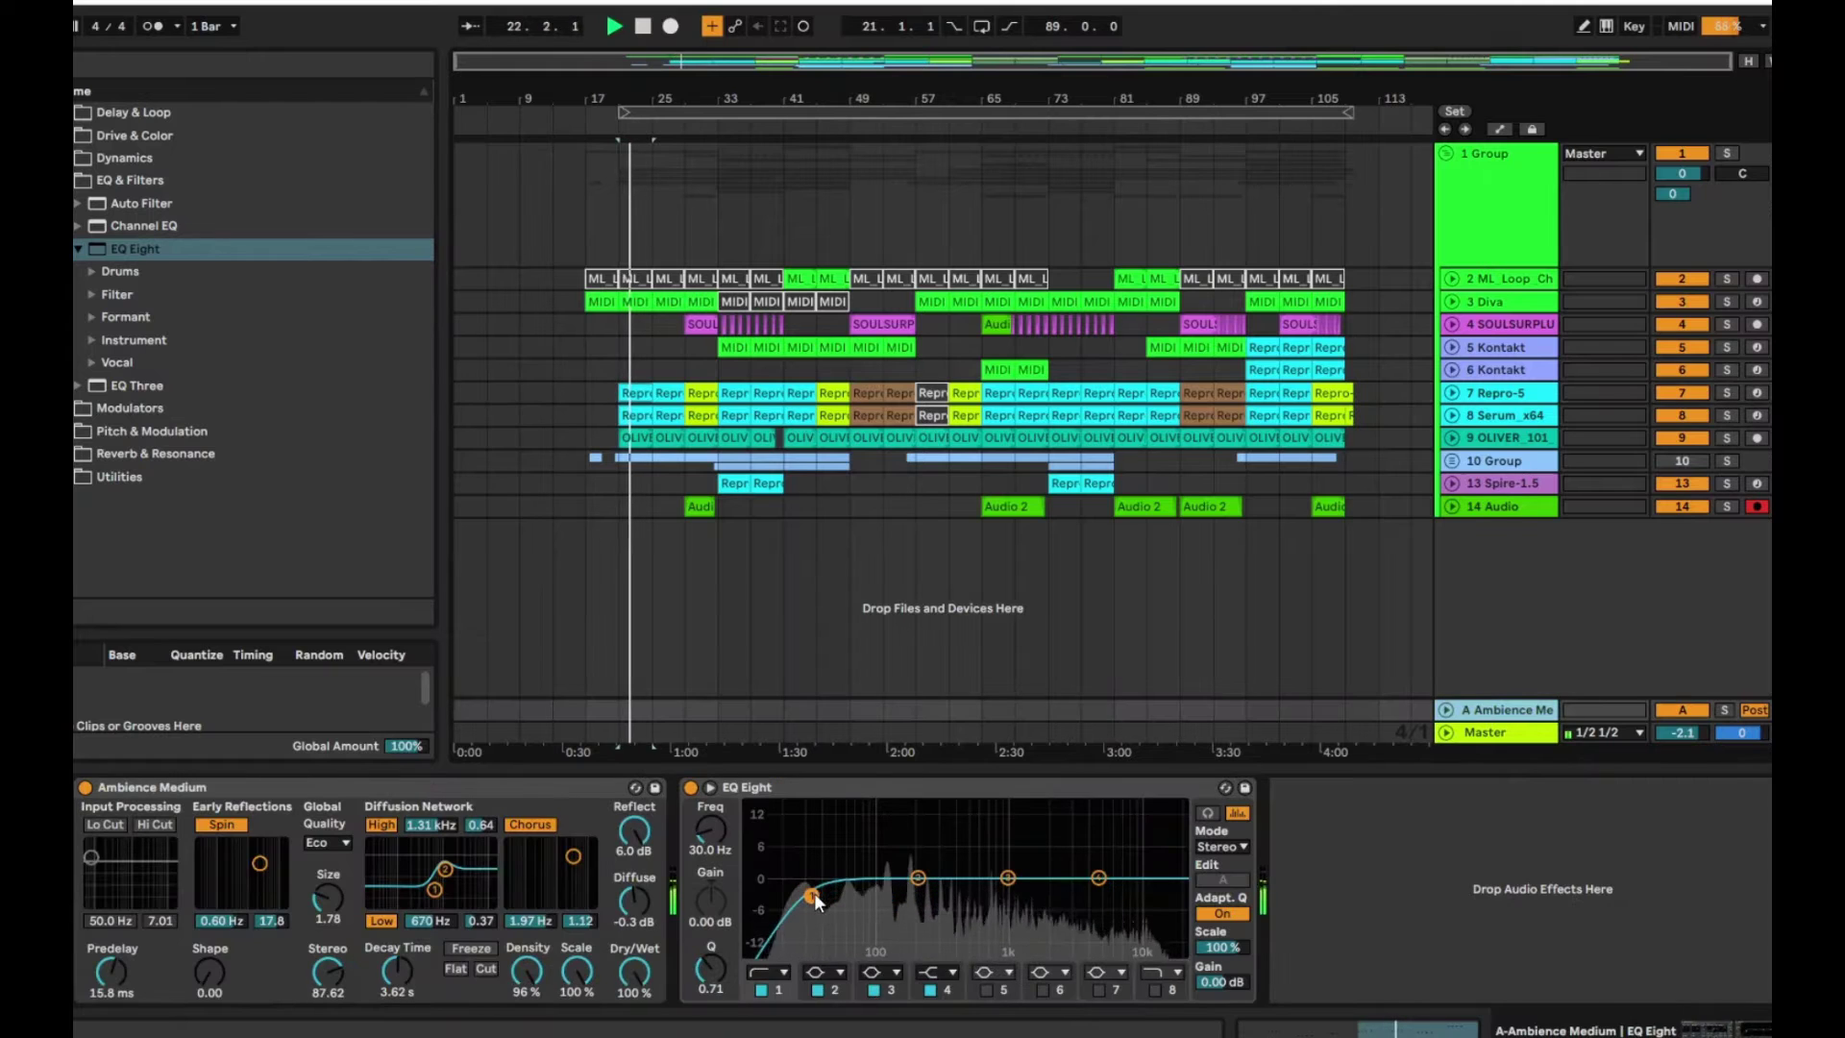
{"action": "left_click_drag", "start_coordinate": [812, 896], "coordinate": [1014, 895]}
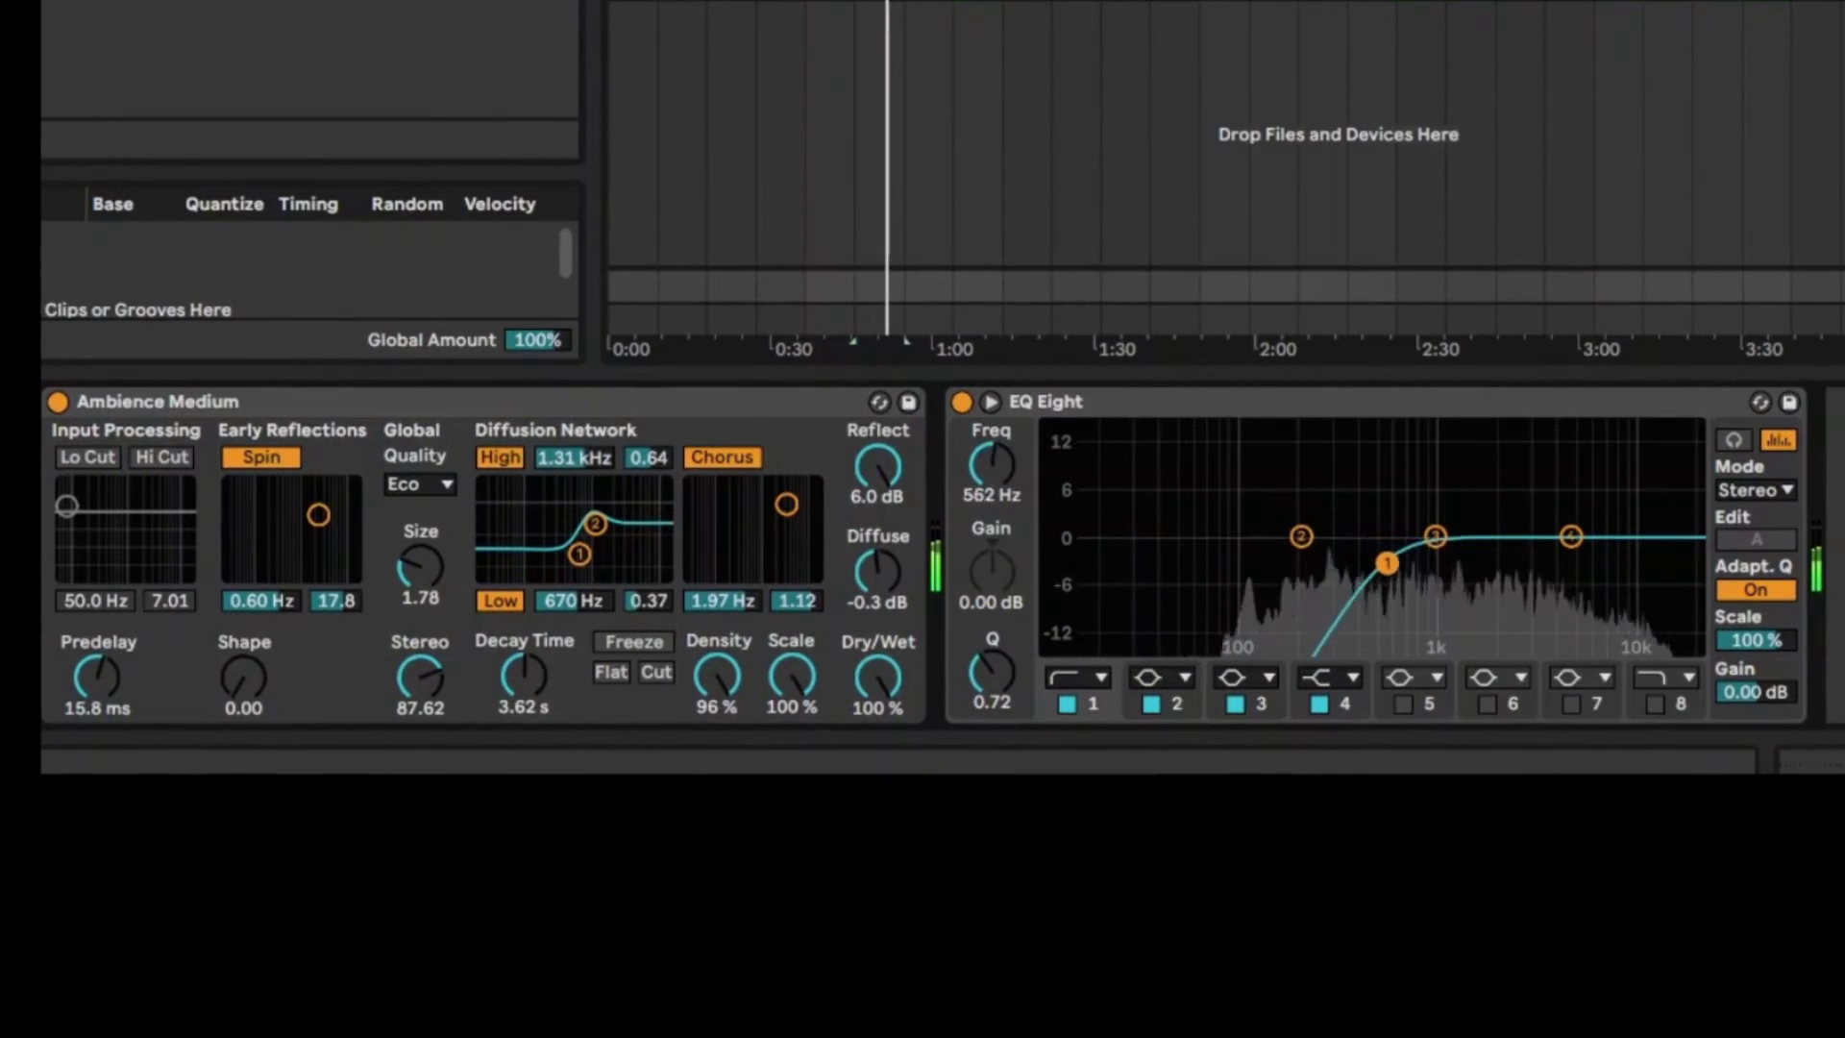
{"action": "left_click_drag", "start_coordinate": [1387, 563], "coordinate": [1507, 540]}
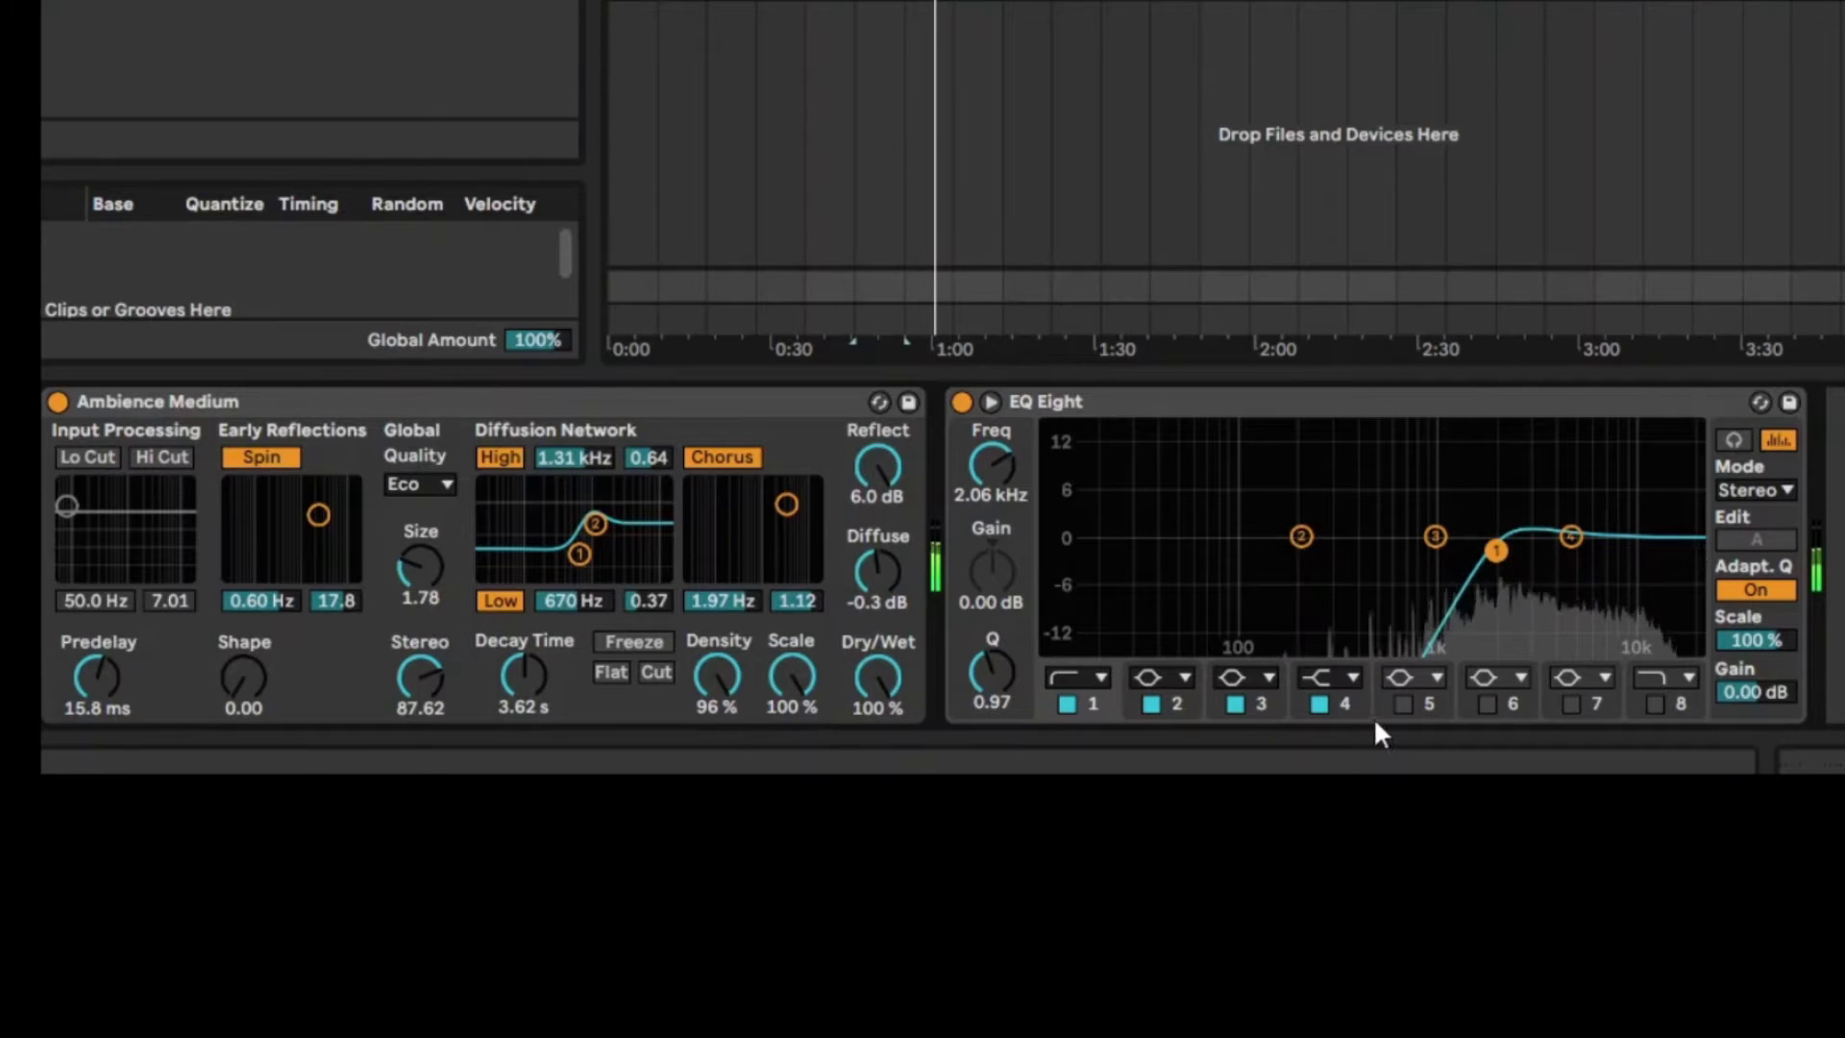
Change band 4 of the return's EQ Eight to a high-cut filter at about 14.4 kHz with a Q of 0.85
{"action": "left_click", "coordinate": [1570, 536]}
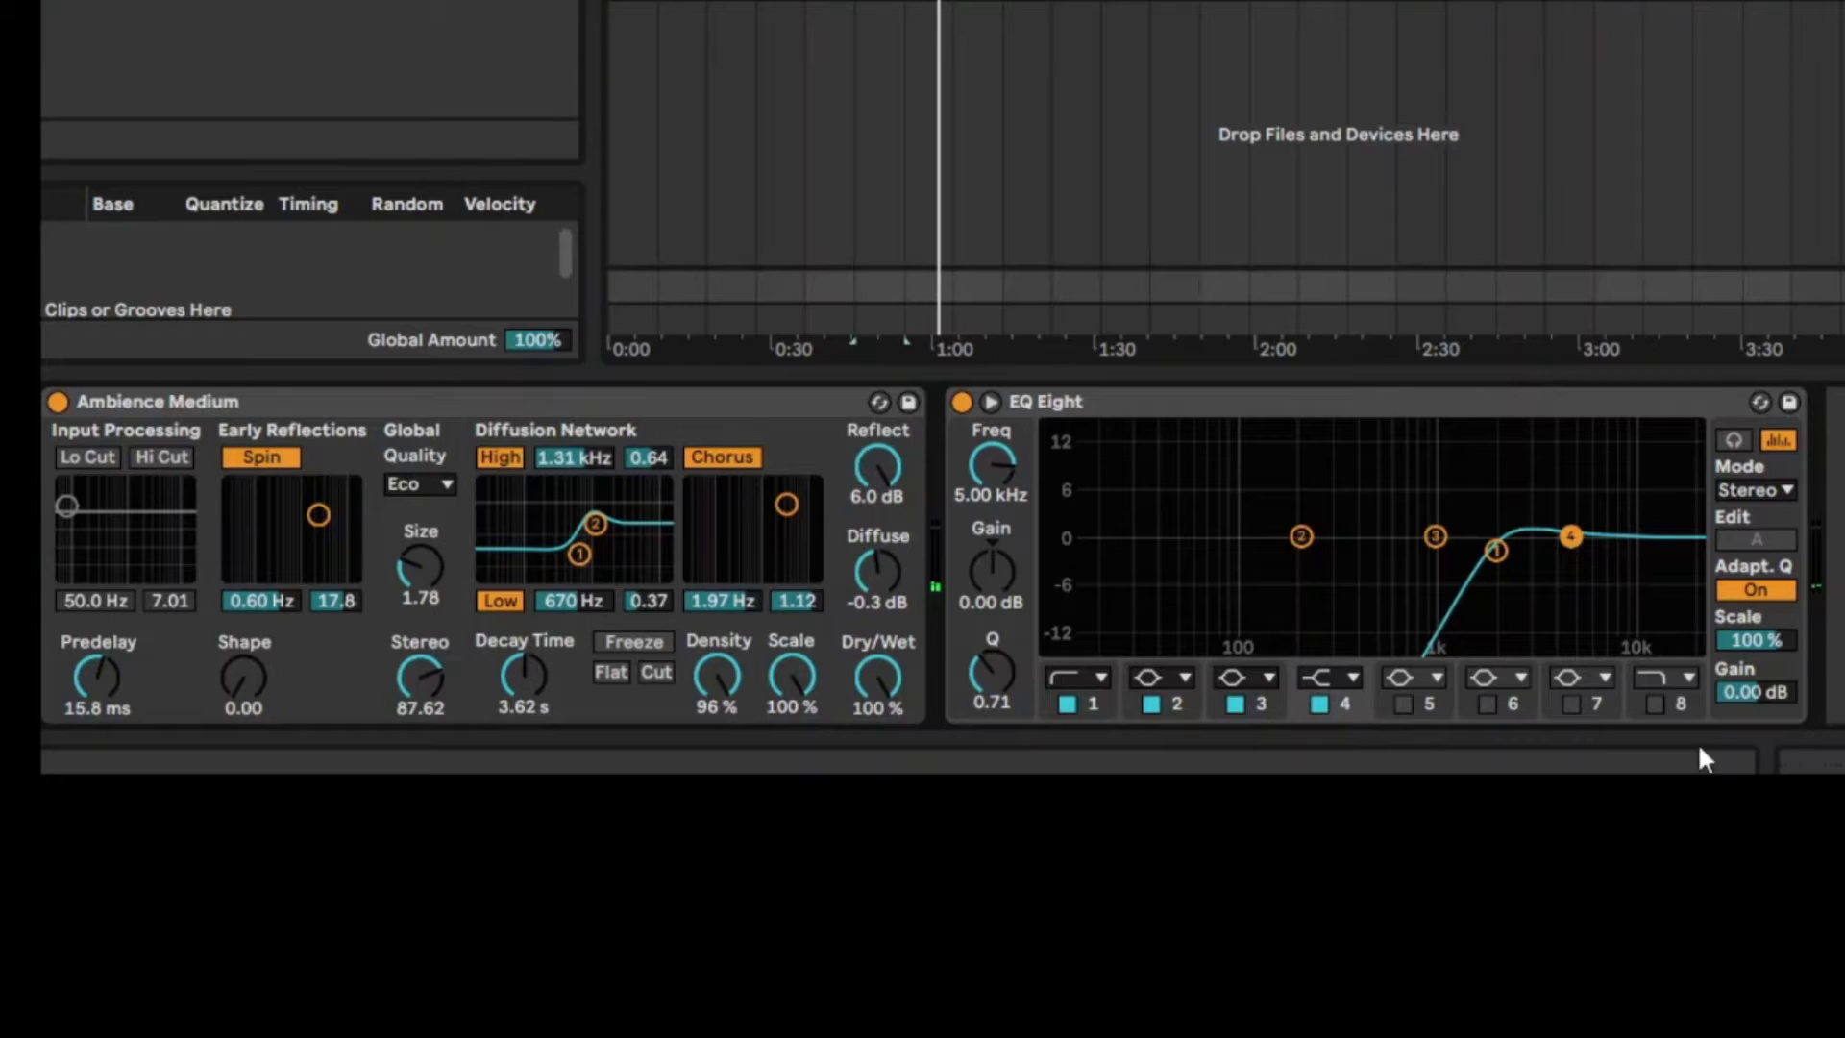
{"action": "left_click", "coordinate": [1350, 677]}
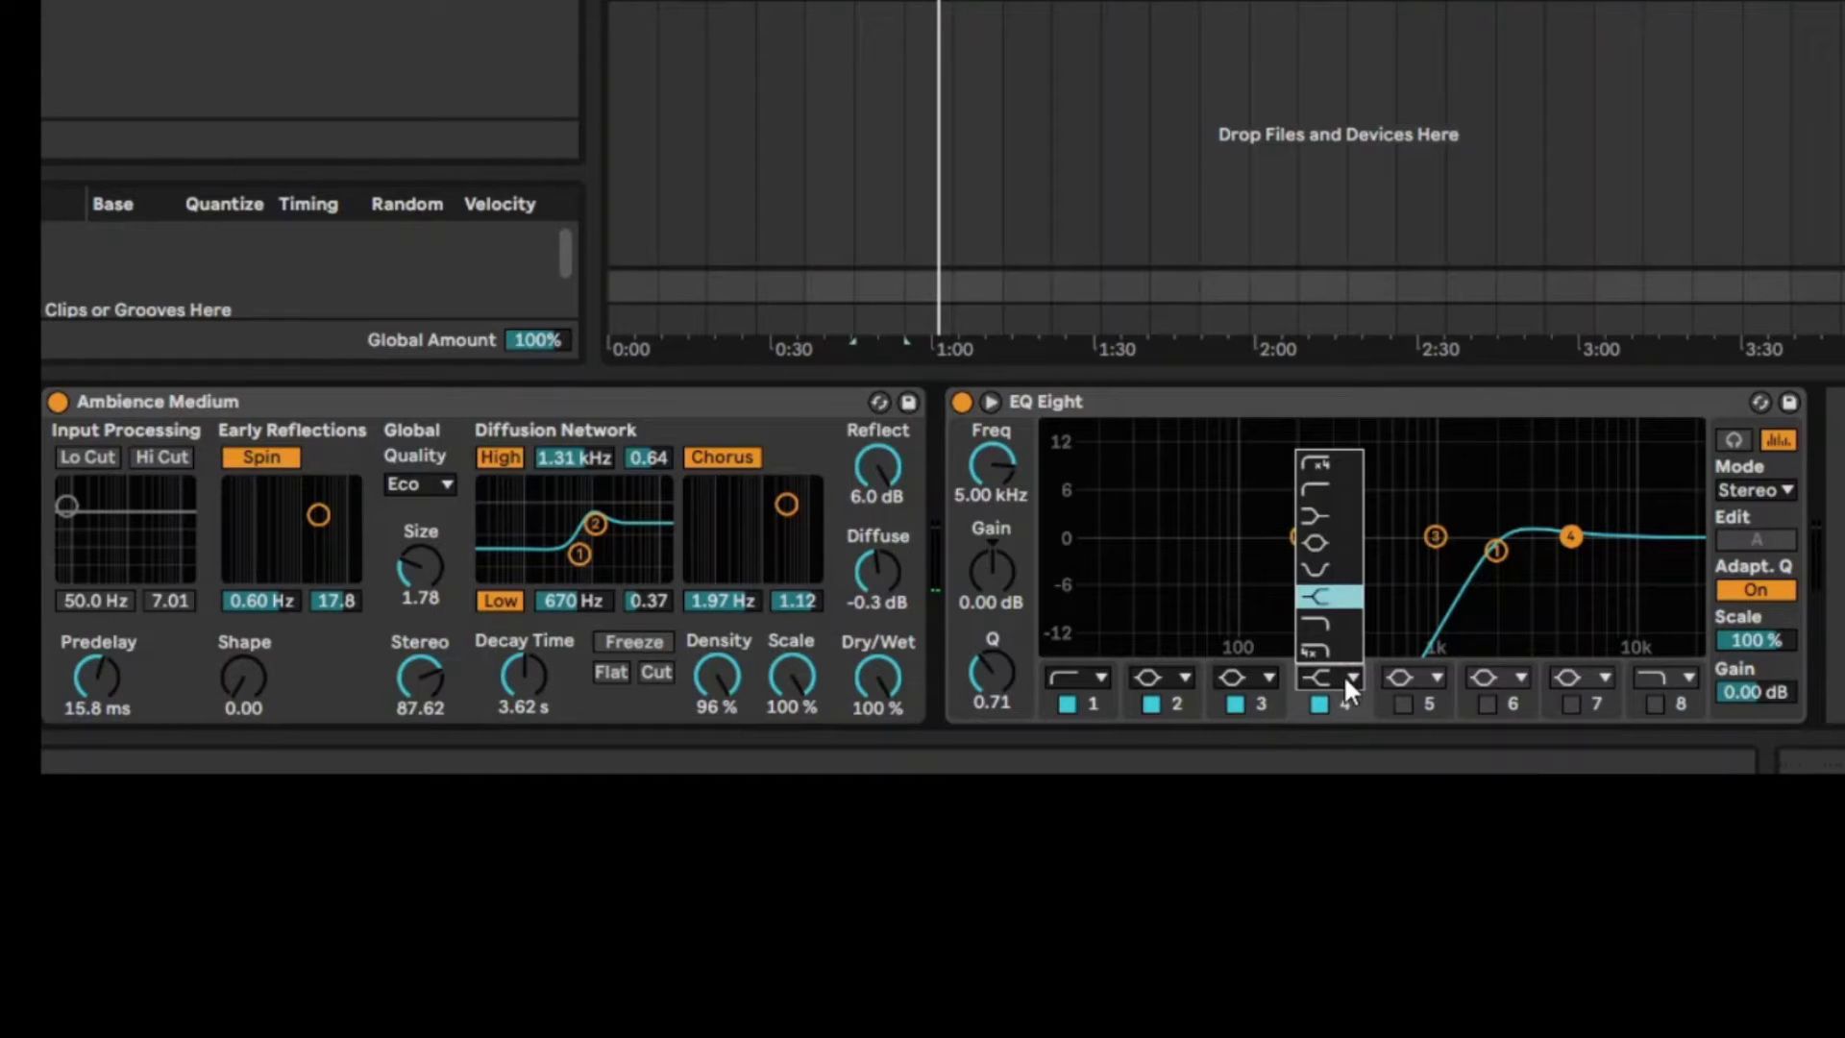
{"action": "left_click", "coordinate": [1334, 626]}
{"action": "left_click_drag", "start_coordinate": [1570, 540], "coordinate": [1658, 555]}
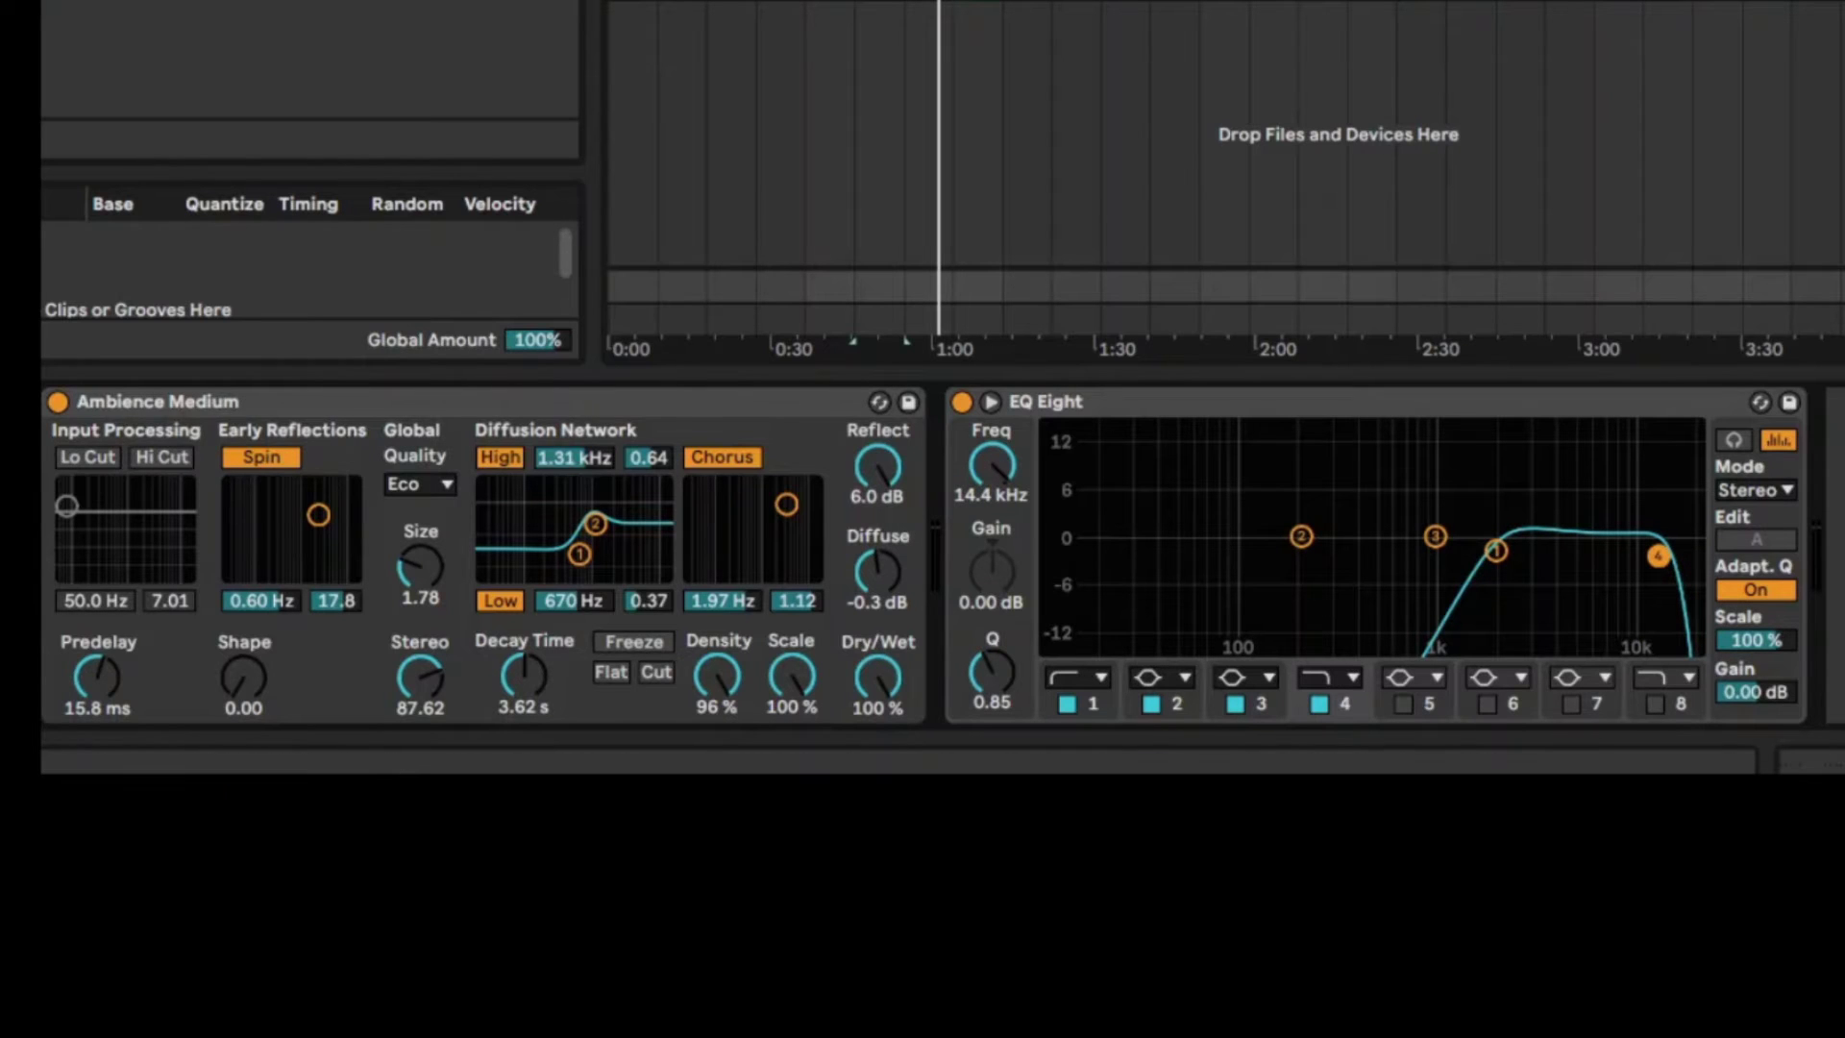
During playback, retune the soloed return's EQ to a low cut of about 1.74 kHz and a high cut of about 12.4 kHz
{"action": "key", "text": "space"}
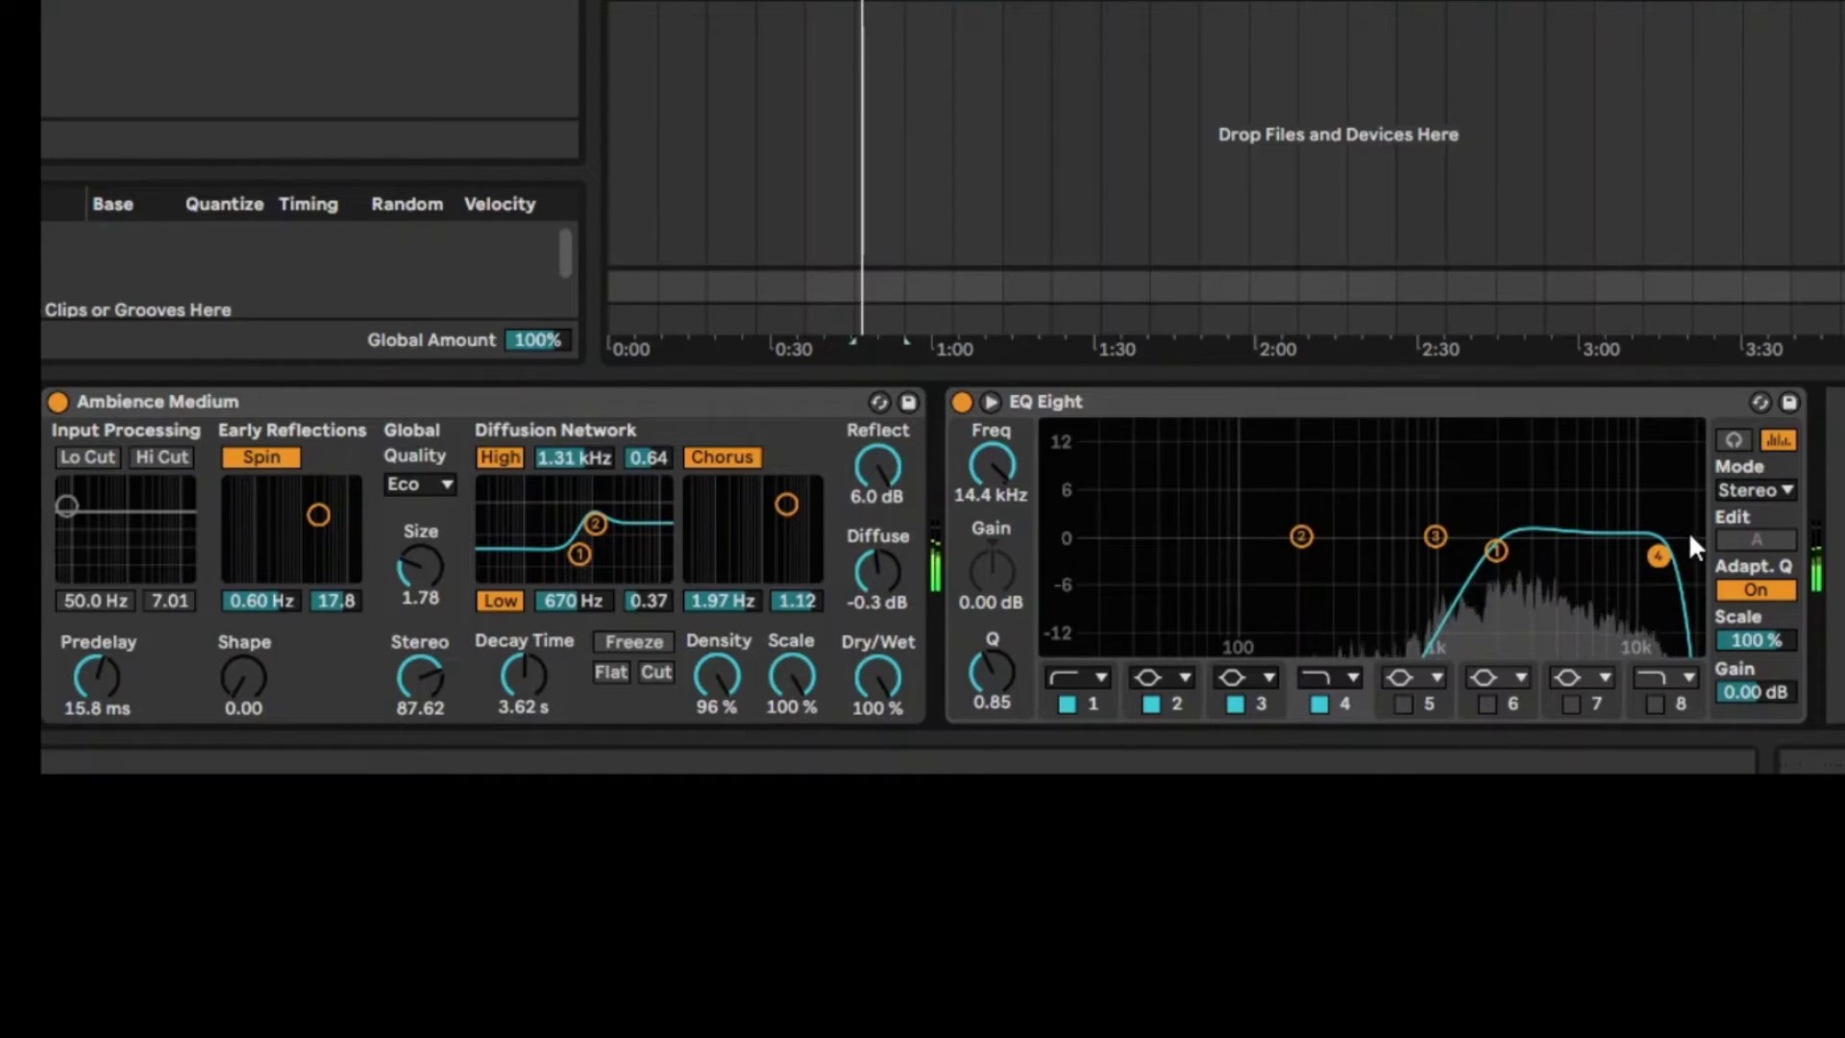
{"action": "left_click_drag", "start_coordinate": [1658, 555], "coordinate": [1617, 561]}
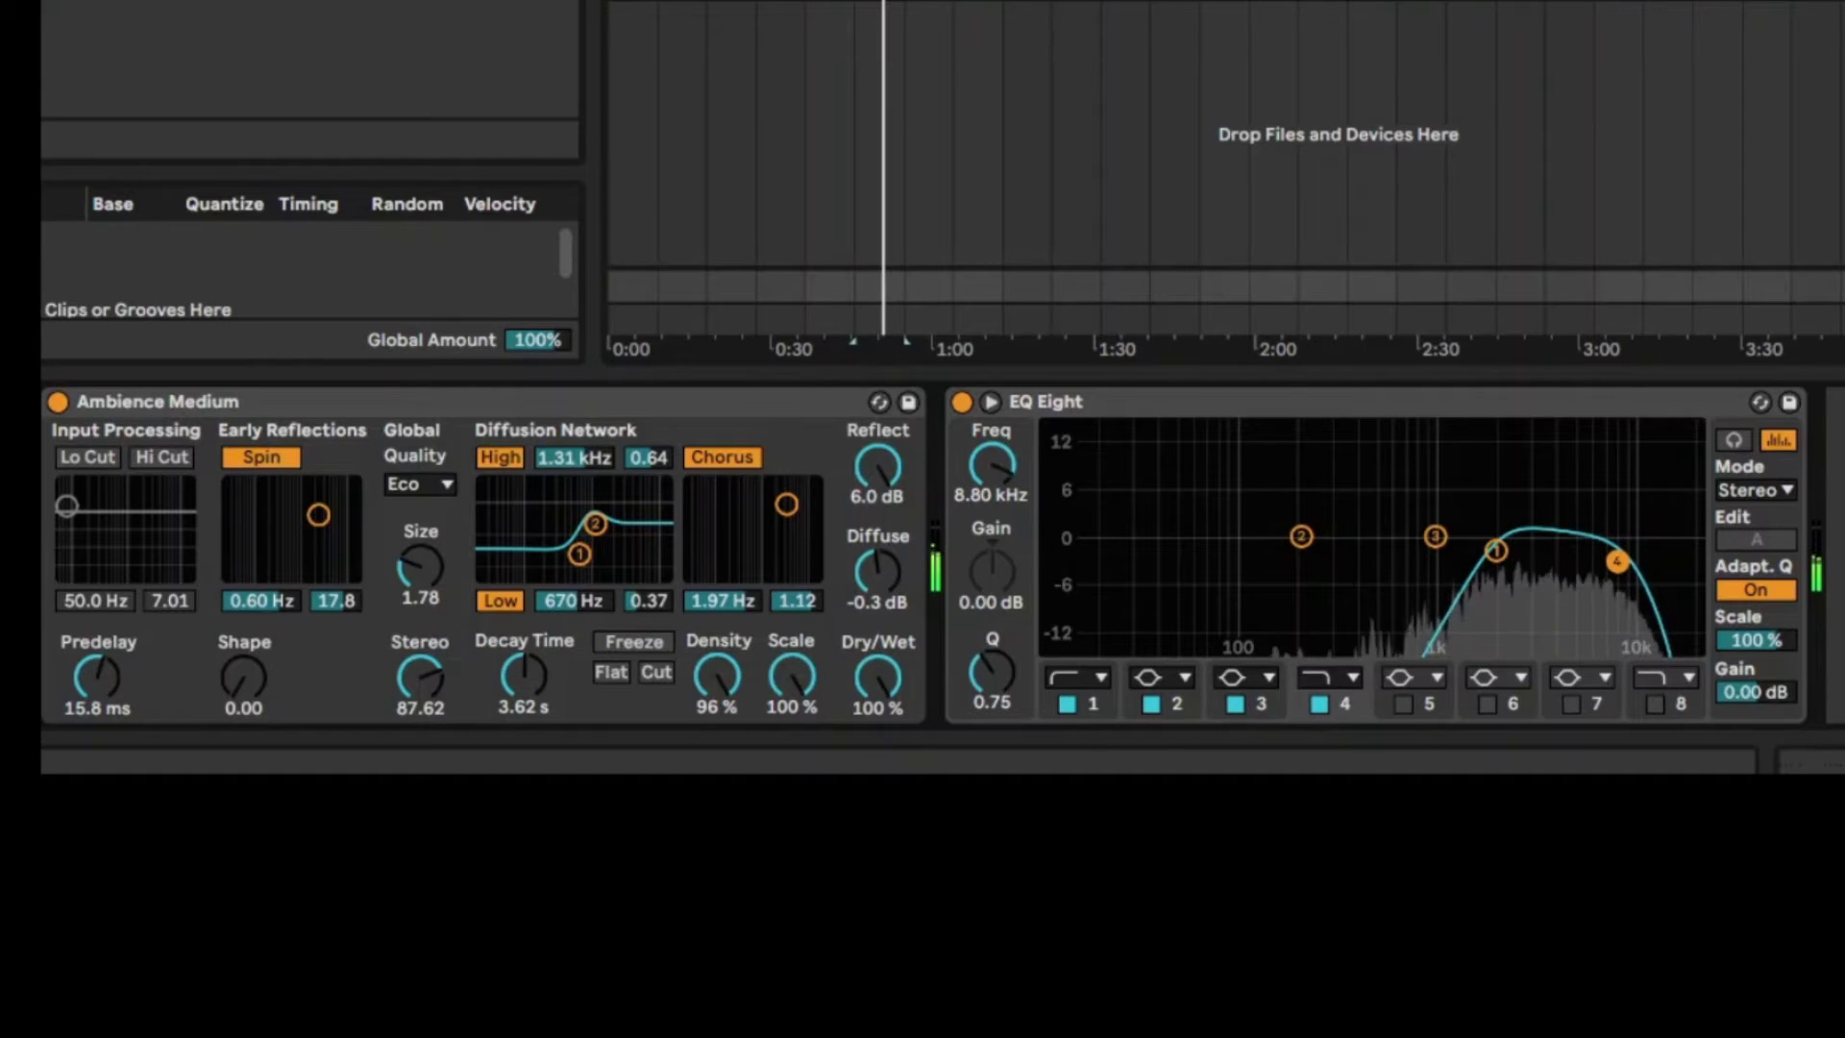
{"action": "left_click_drag", "start_coordinate": [1617, 561], "coordinate": [1592, 571]}
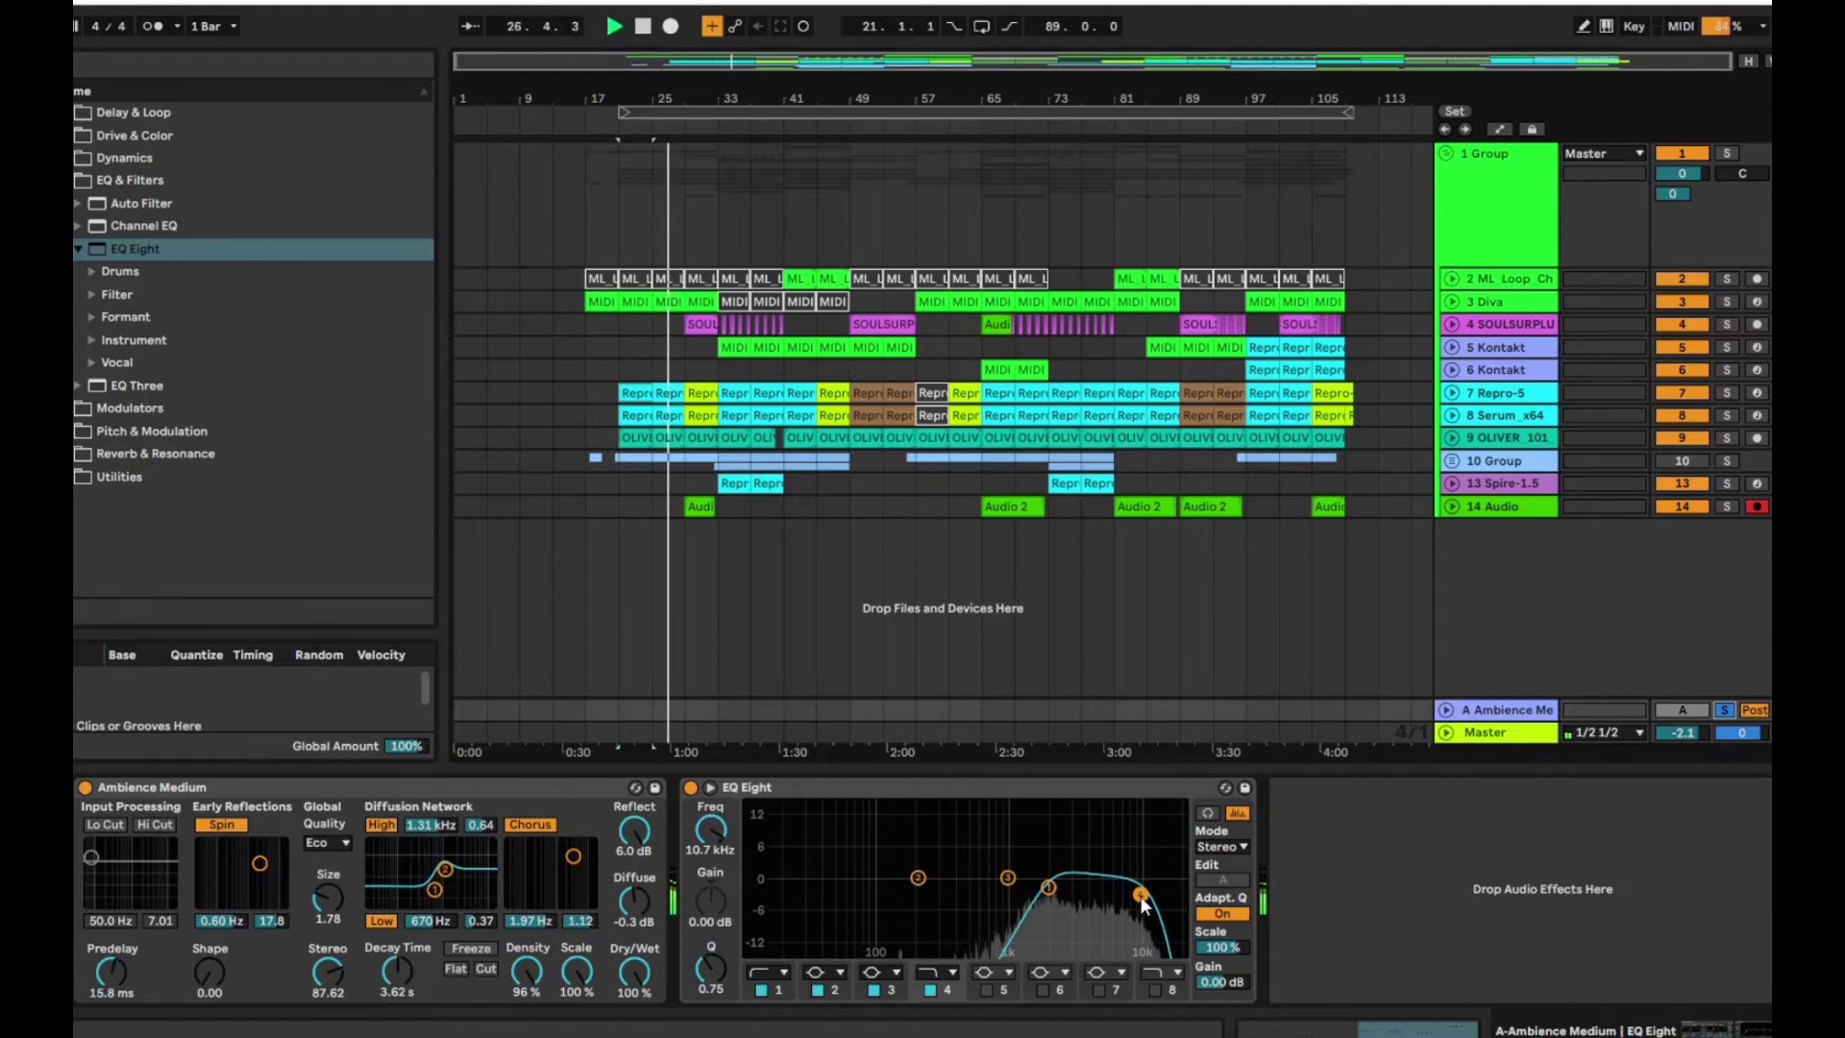
{"action": "left_click_drag", "start_coordinate": [1142, 897], "coordinate": [1042, 893]}
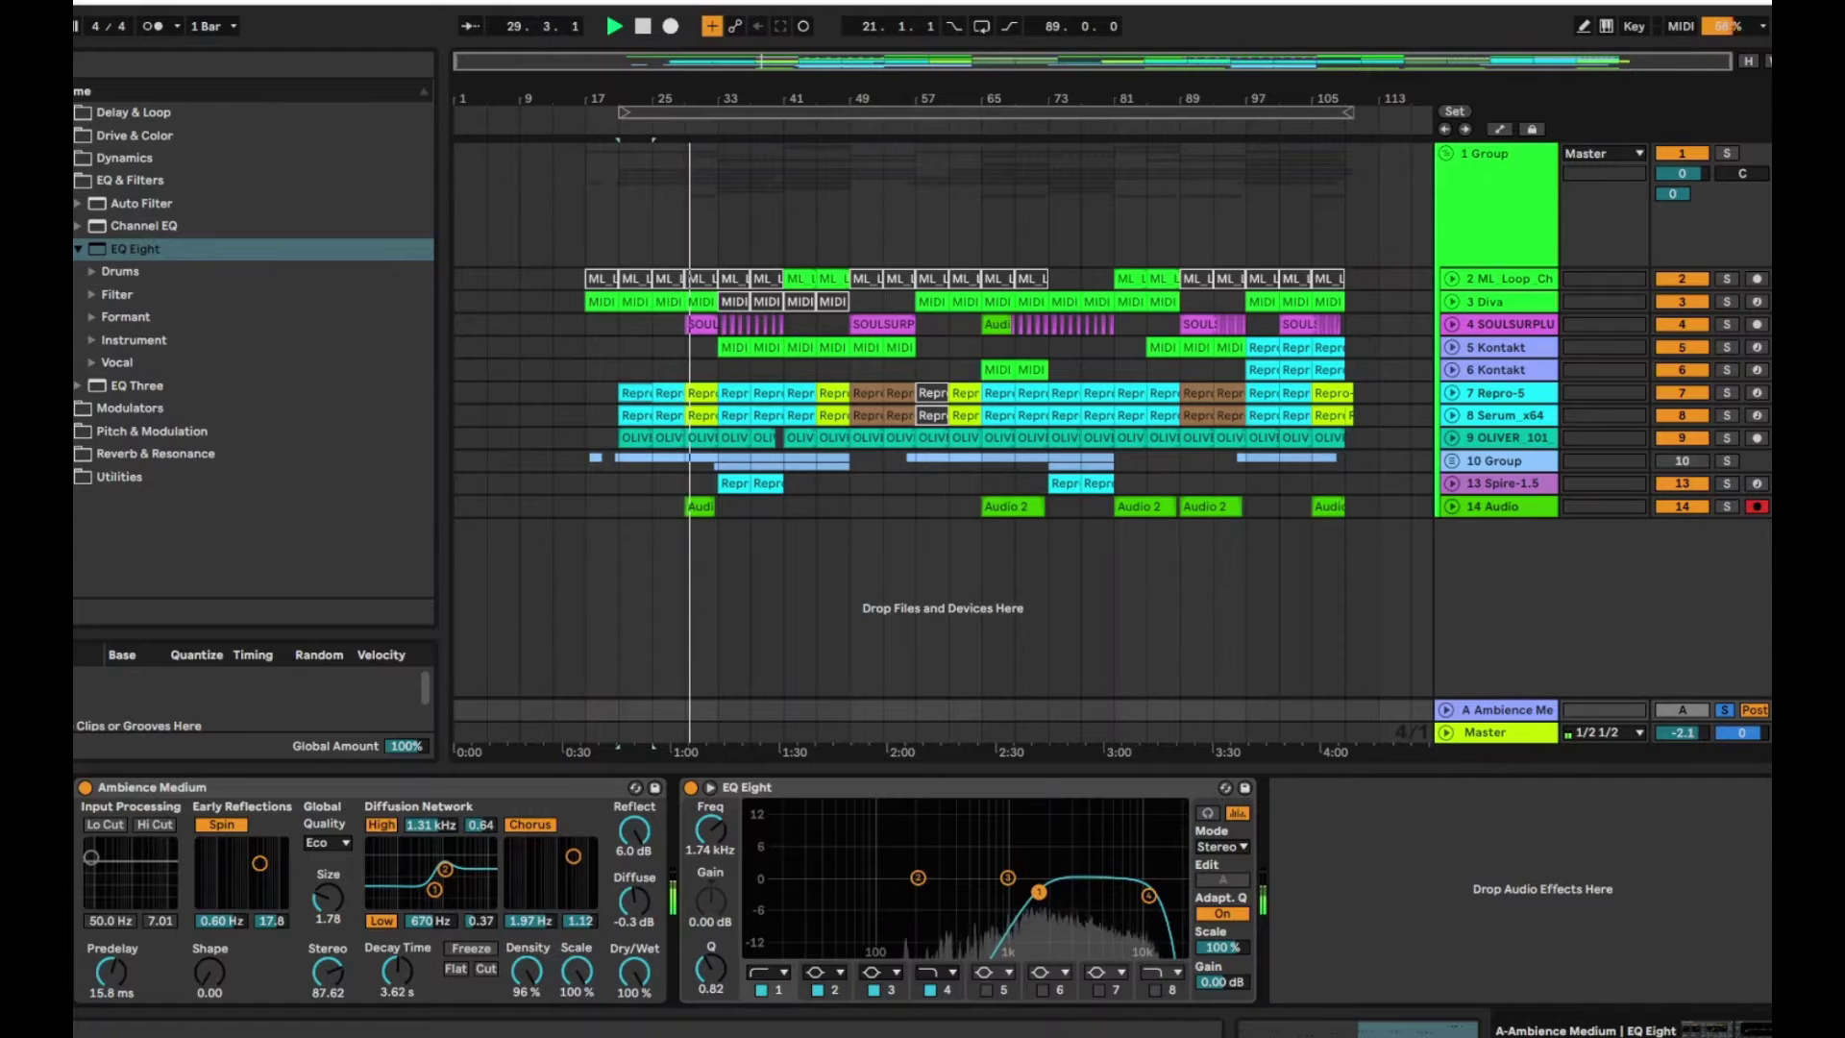
Unsolo the reverb return and fine-tune its EQ to a high cut of about 13.2 kHz and a low cut of about 1.44 kHz
{"action": "left_click", "coordinate": [1724, 710]}
{"action": "left_click", "coordinate": [1148, 896]}
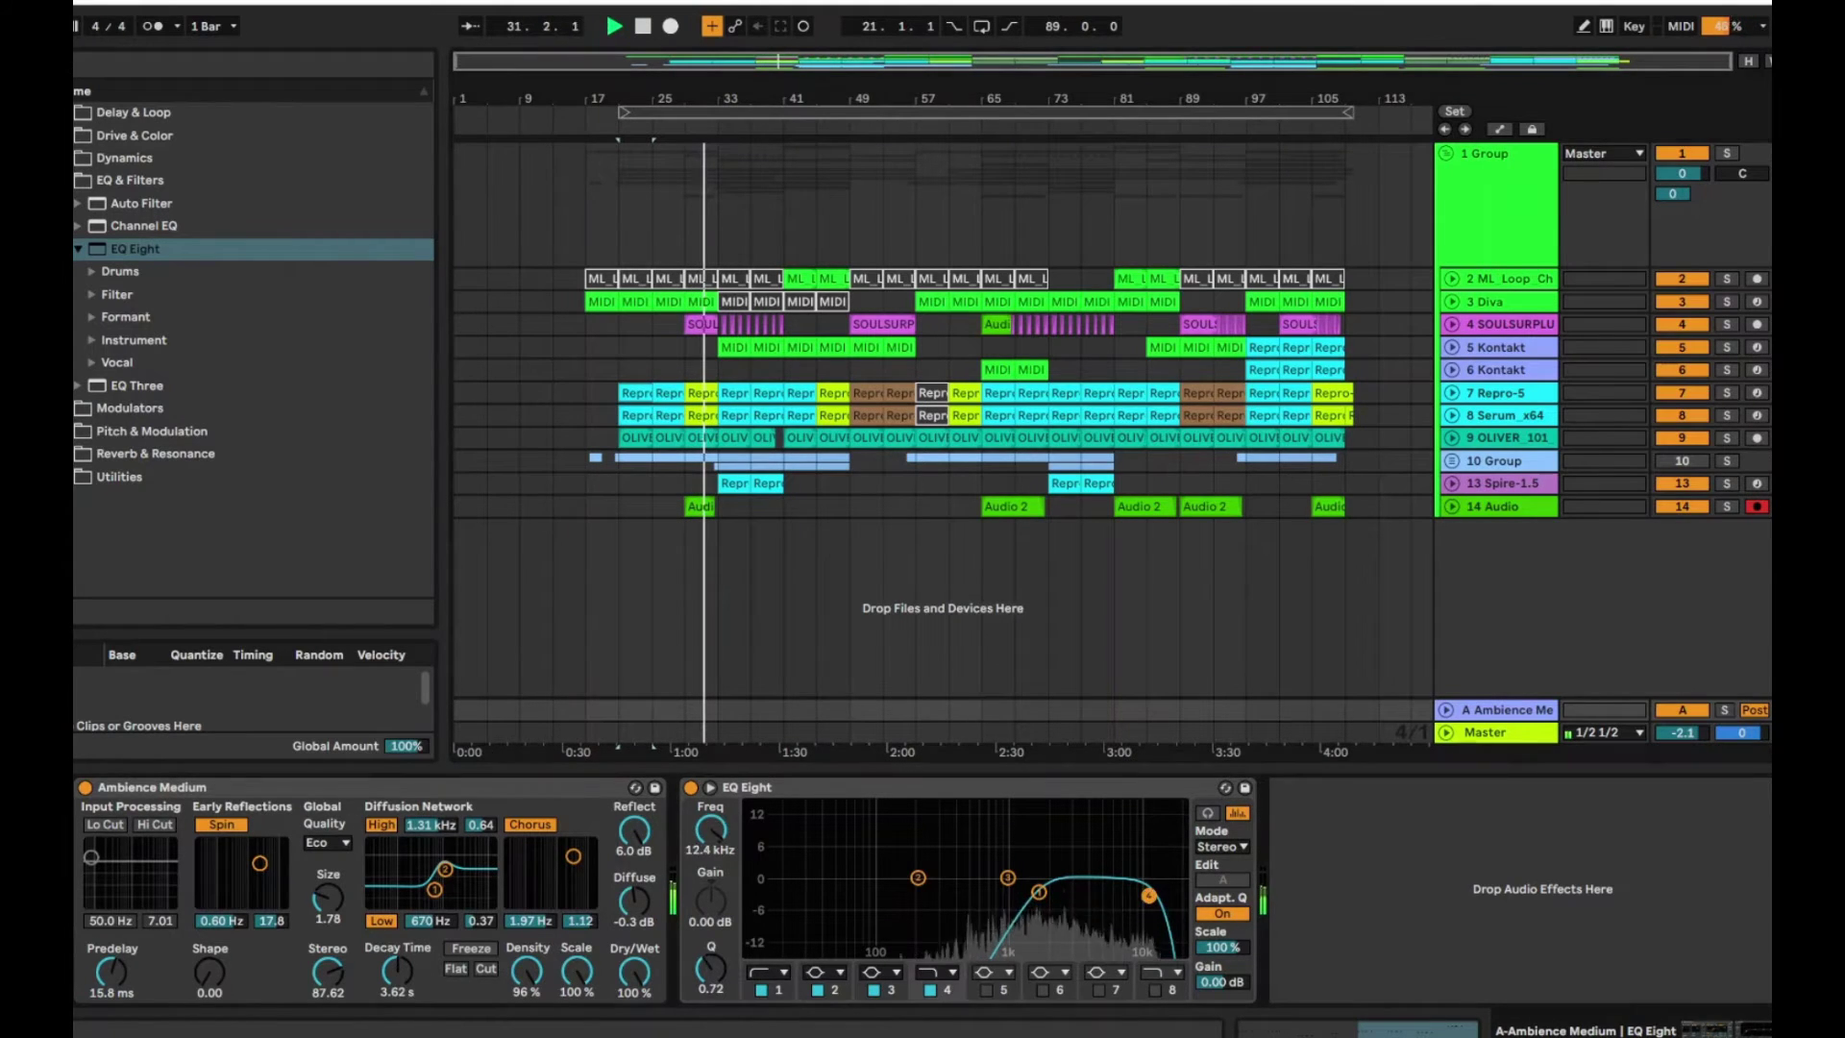
{"action": "left_click_drag", "start_coordinate": [1148, 896], "coordinate": [1152, 893]}
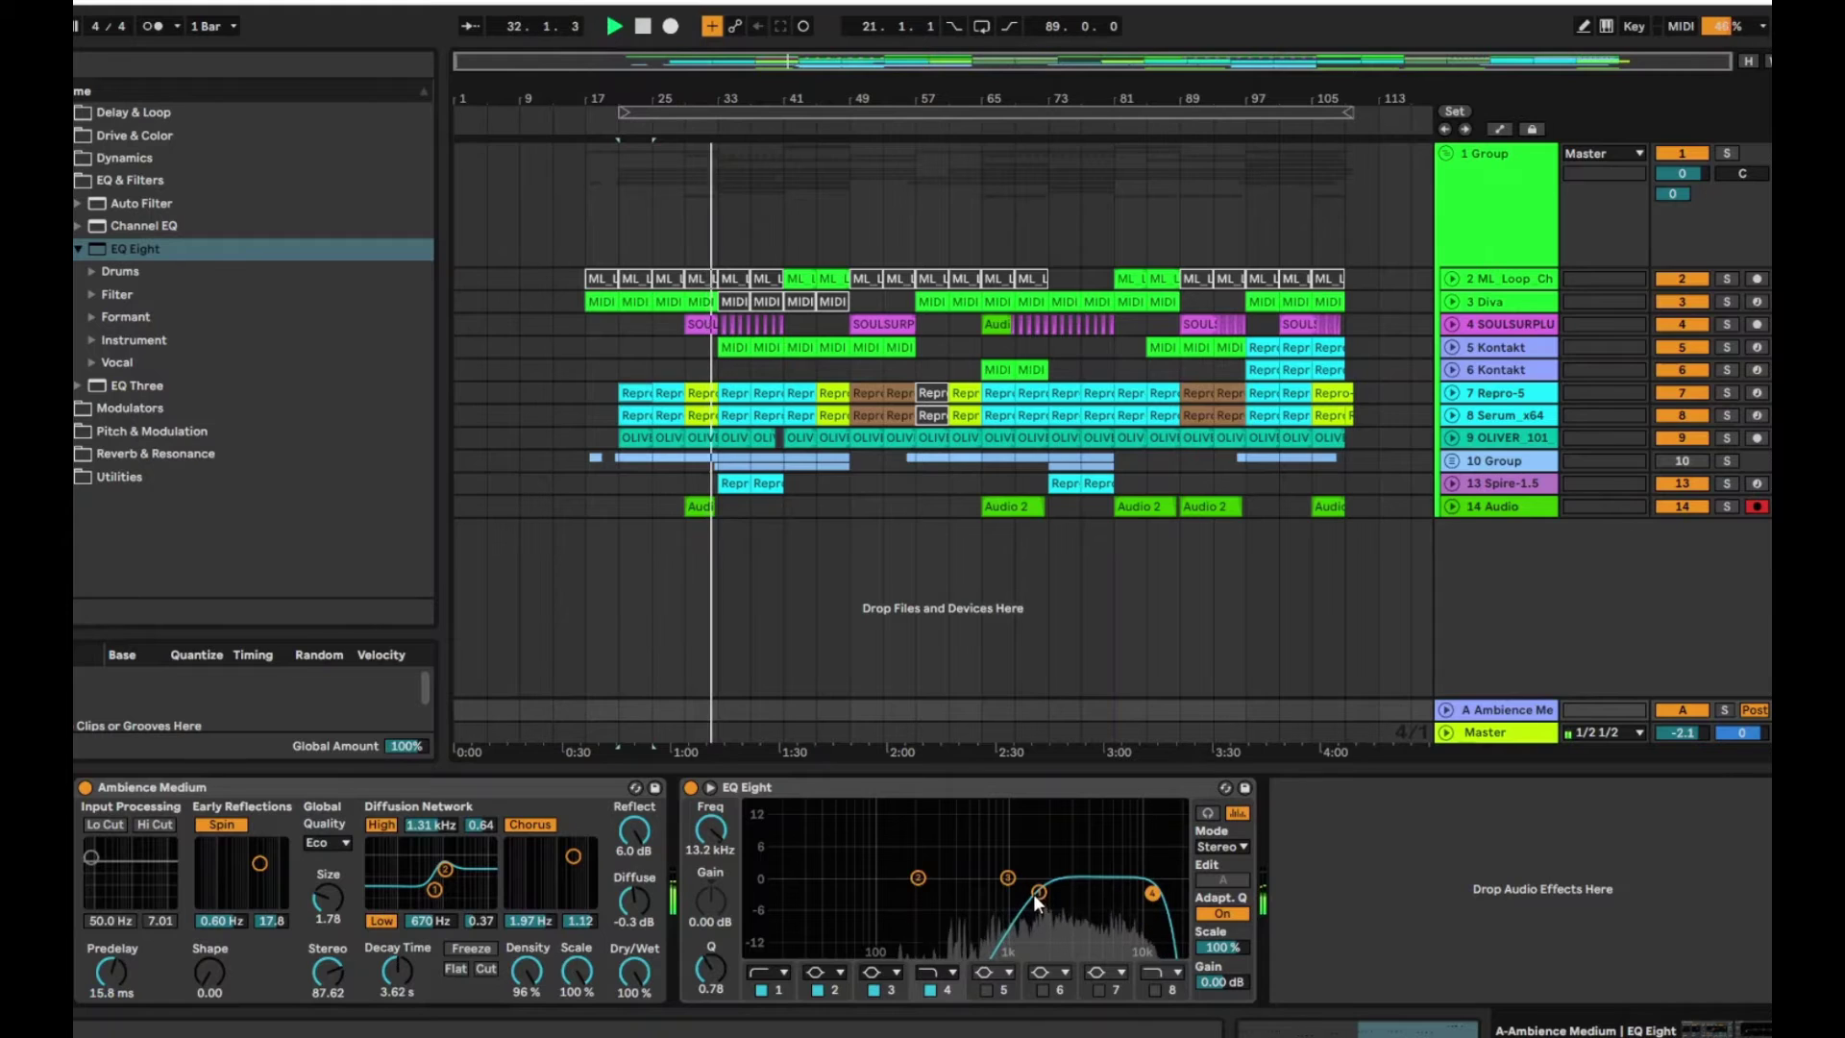
{"action": "left_click_drag", "start_coordinate": [1038, 893], "coordinate": [1028, 892]}
{"action": "key", "text": "space"}
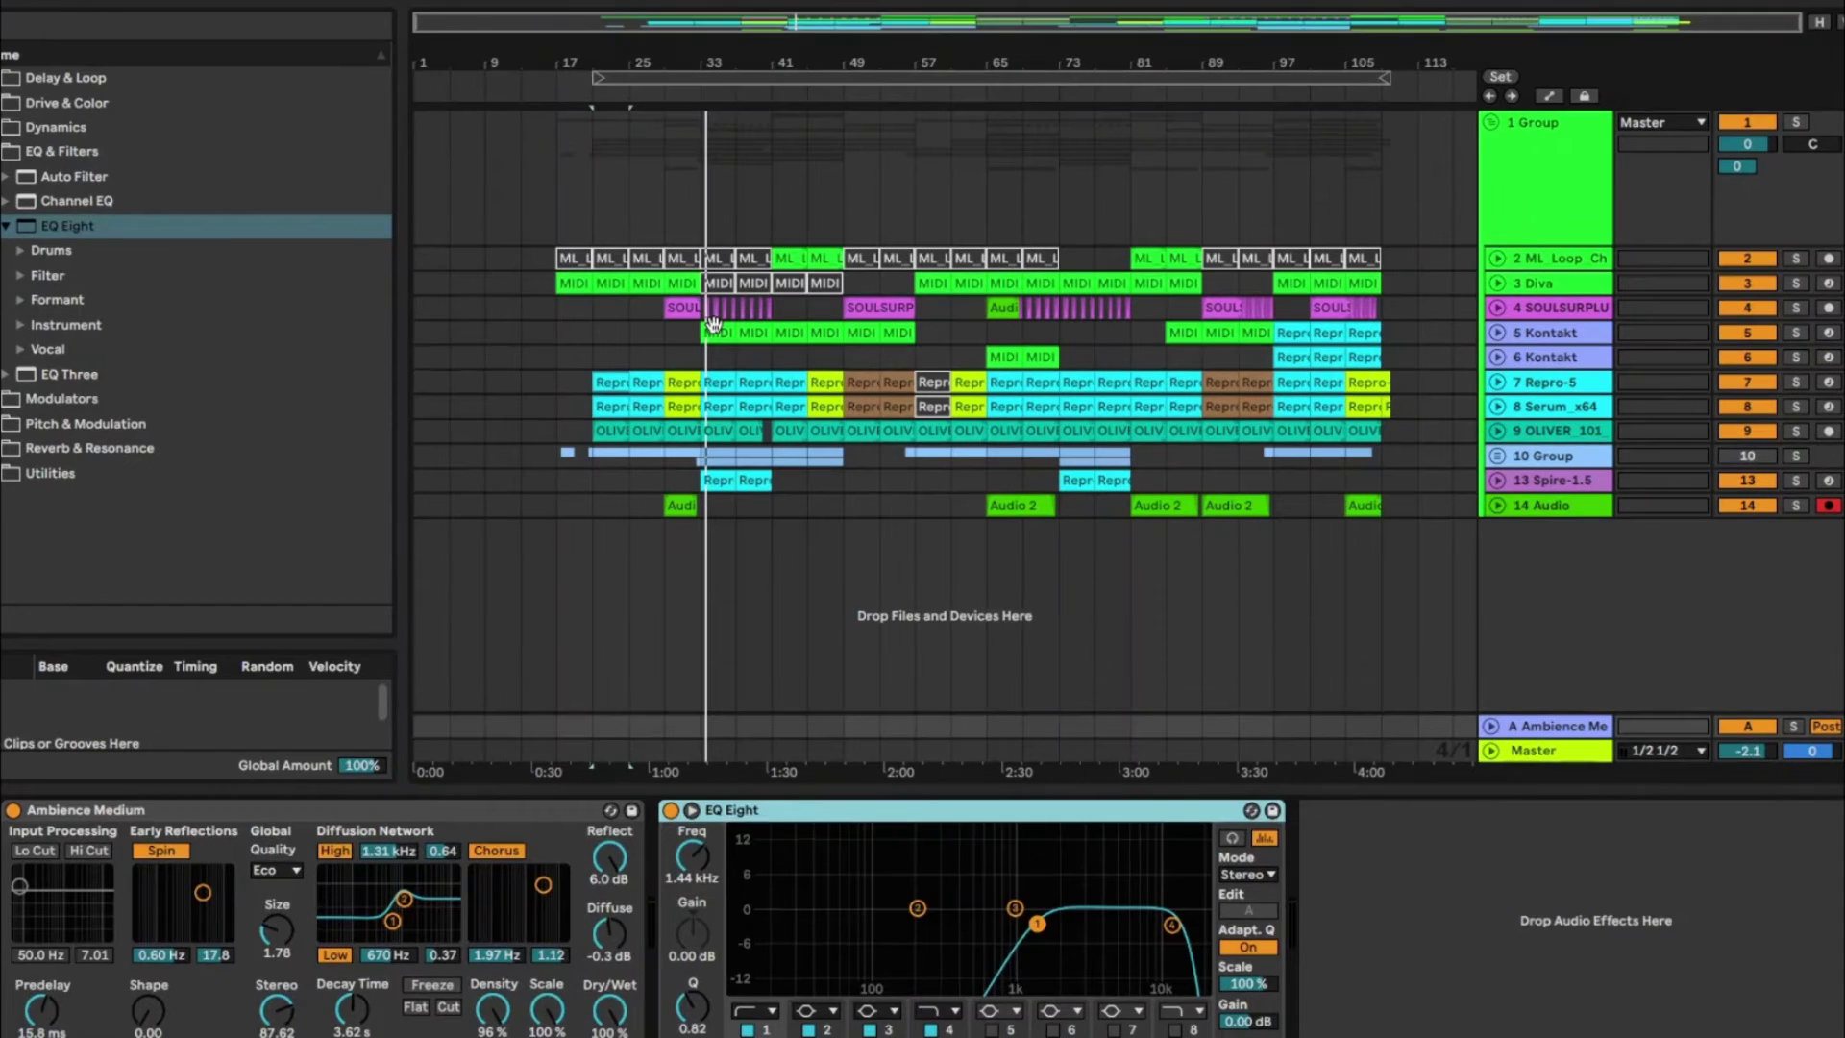
Lower the group's send to the reverb return to -16.2 dB while playing from bar 33
{"action": "left_click", "coordinate": [713, 327]}
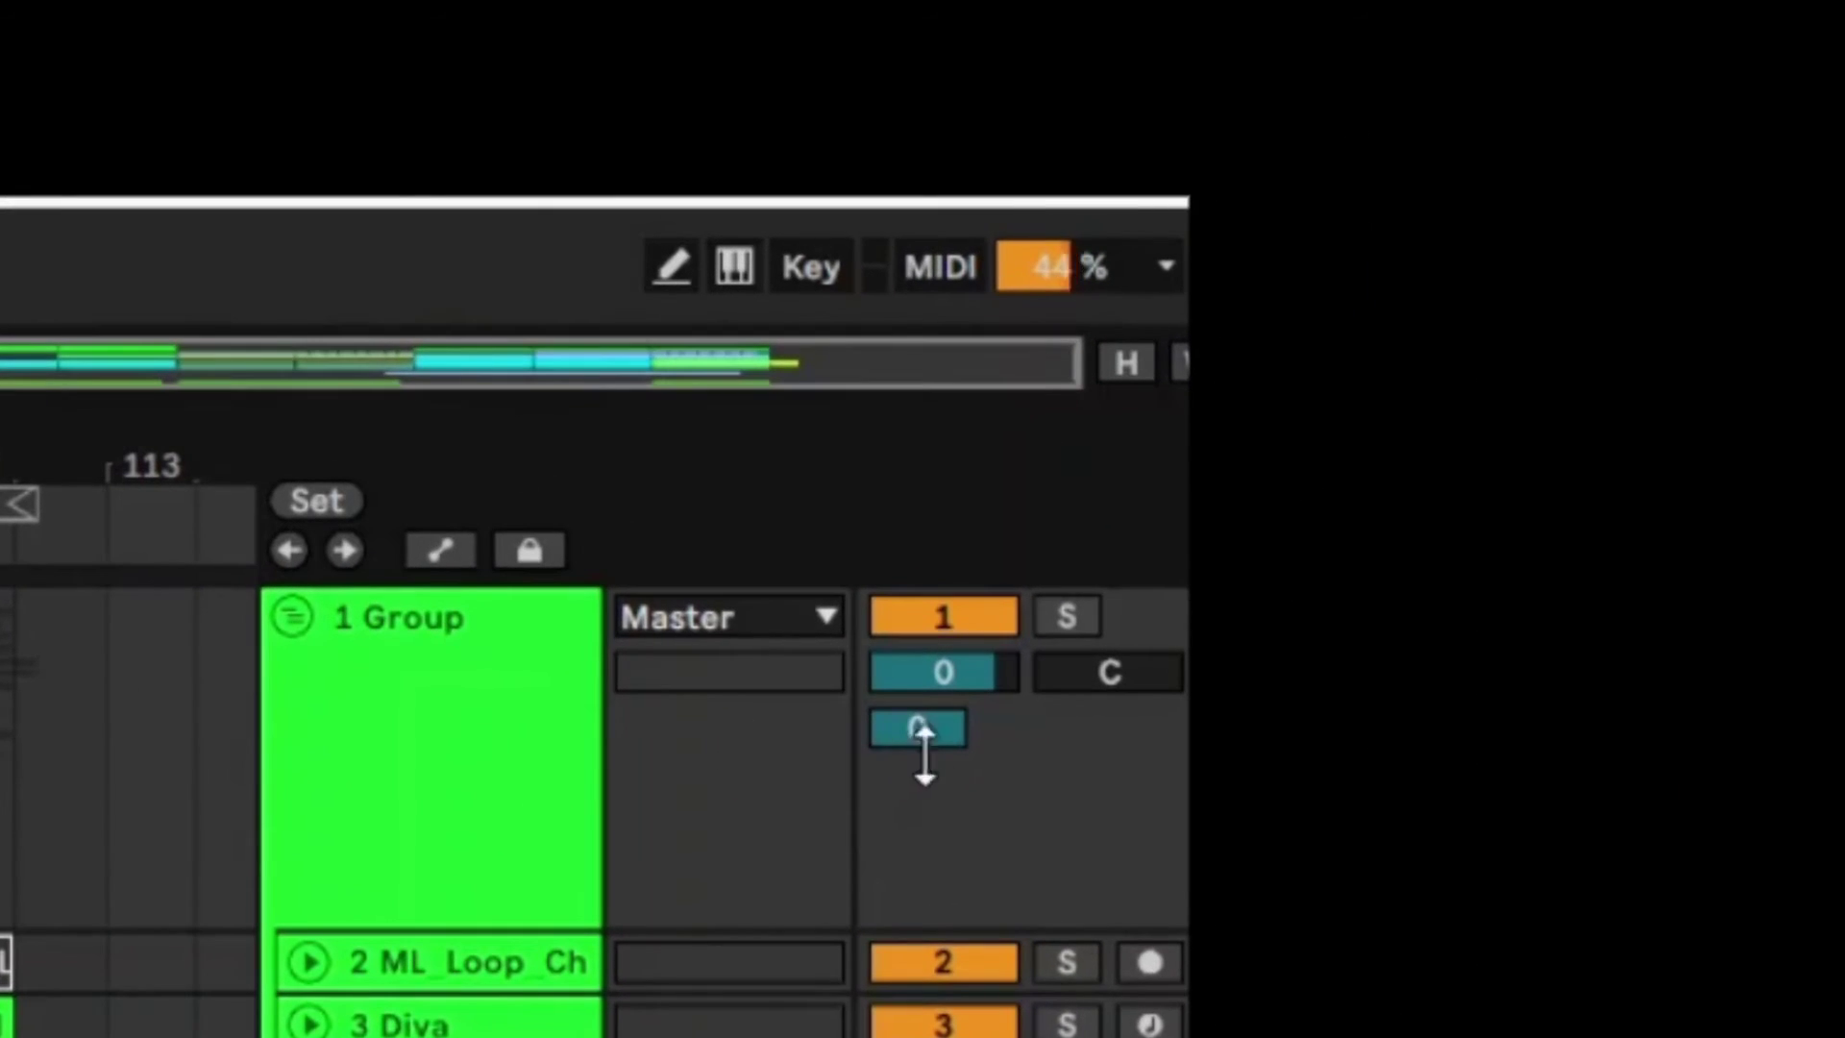
{"action": "left_click_drag", "start_coordinate": [1234, 519], "coordinate": [1234, 540]}
{"action": "mouse_move", "coordinate": [918, 728]}
{"action": "left_mouse_down"}
{"action": "mouse_move", "coordinate": [918, 762]}
{"action": "mouse_move", "coordinate": [918, 736]}
{"action": "left_mouse_up"}
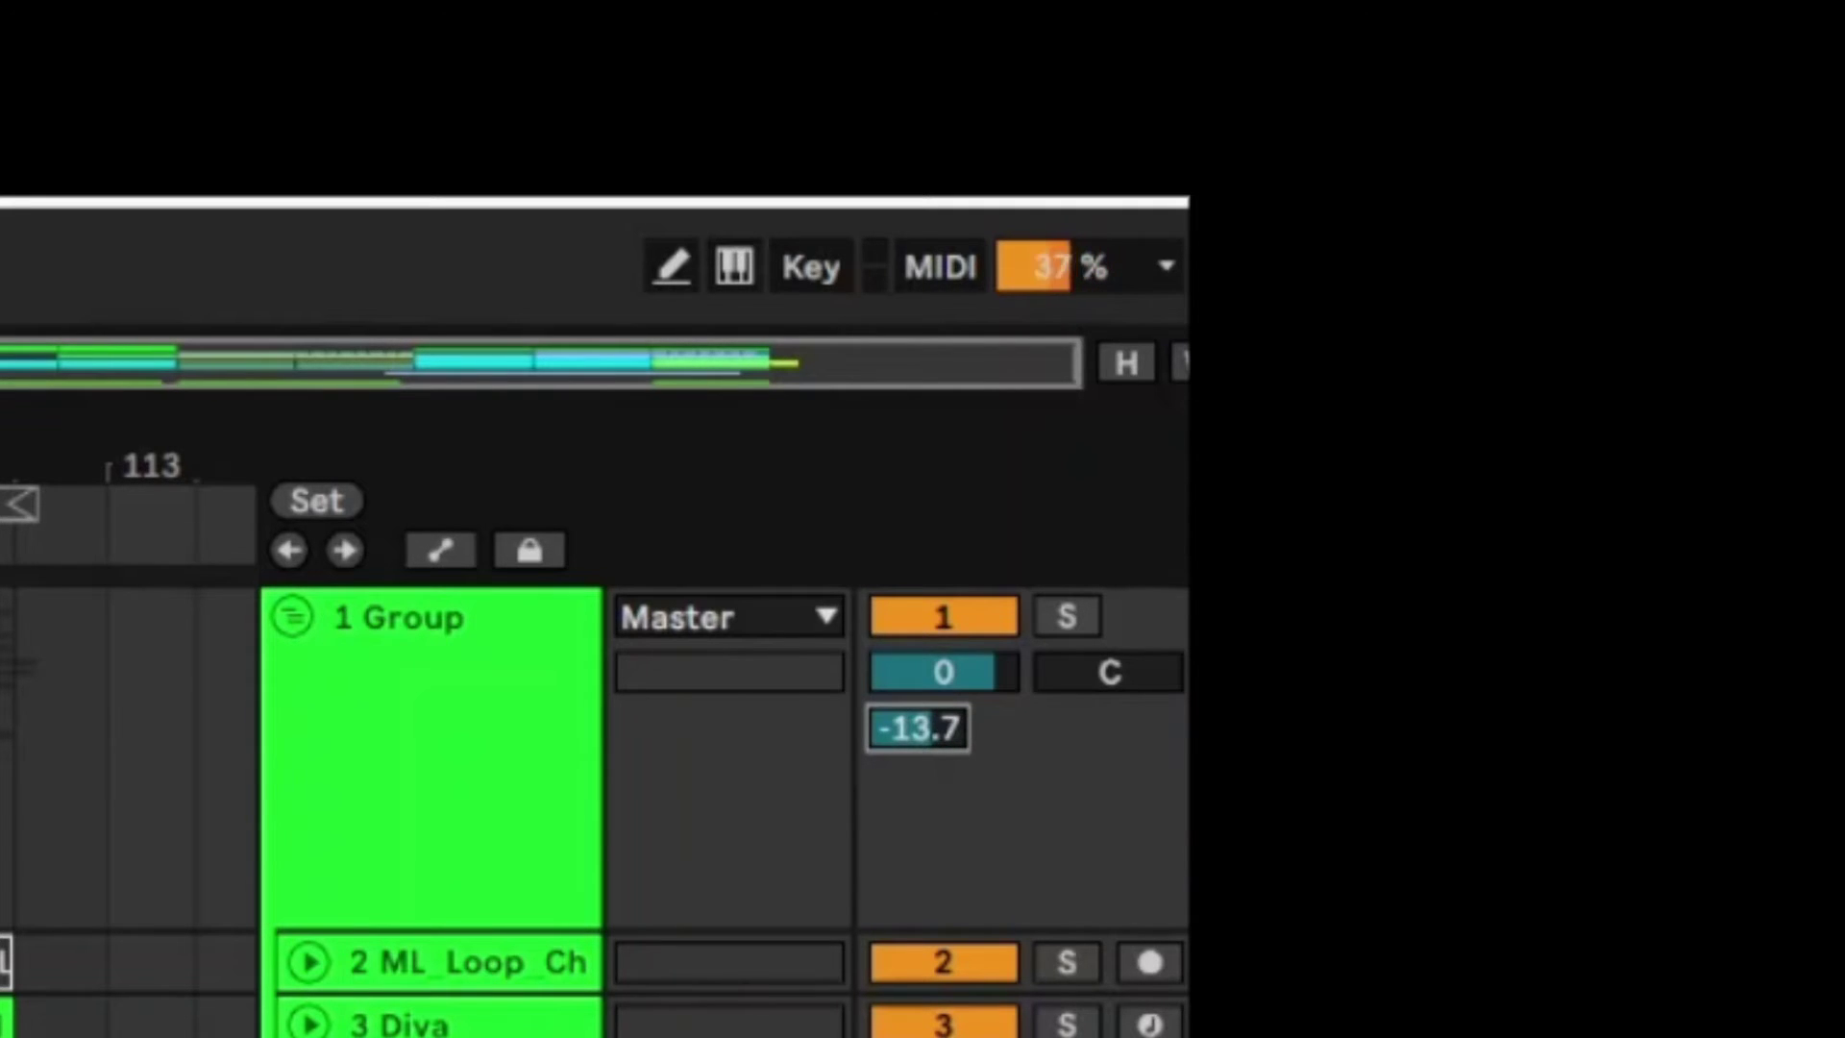
{"action": "left_click_drag", "start_coordinate": [917, 729], "coordinate": [917, 740]}
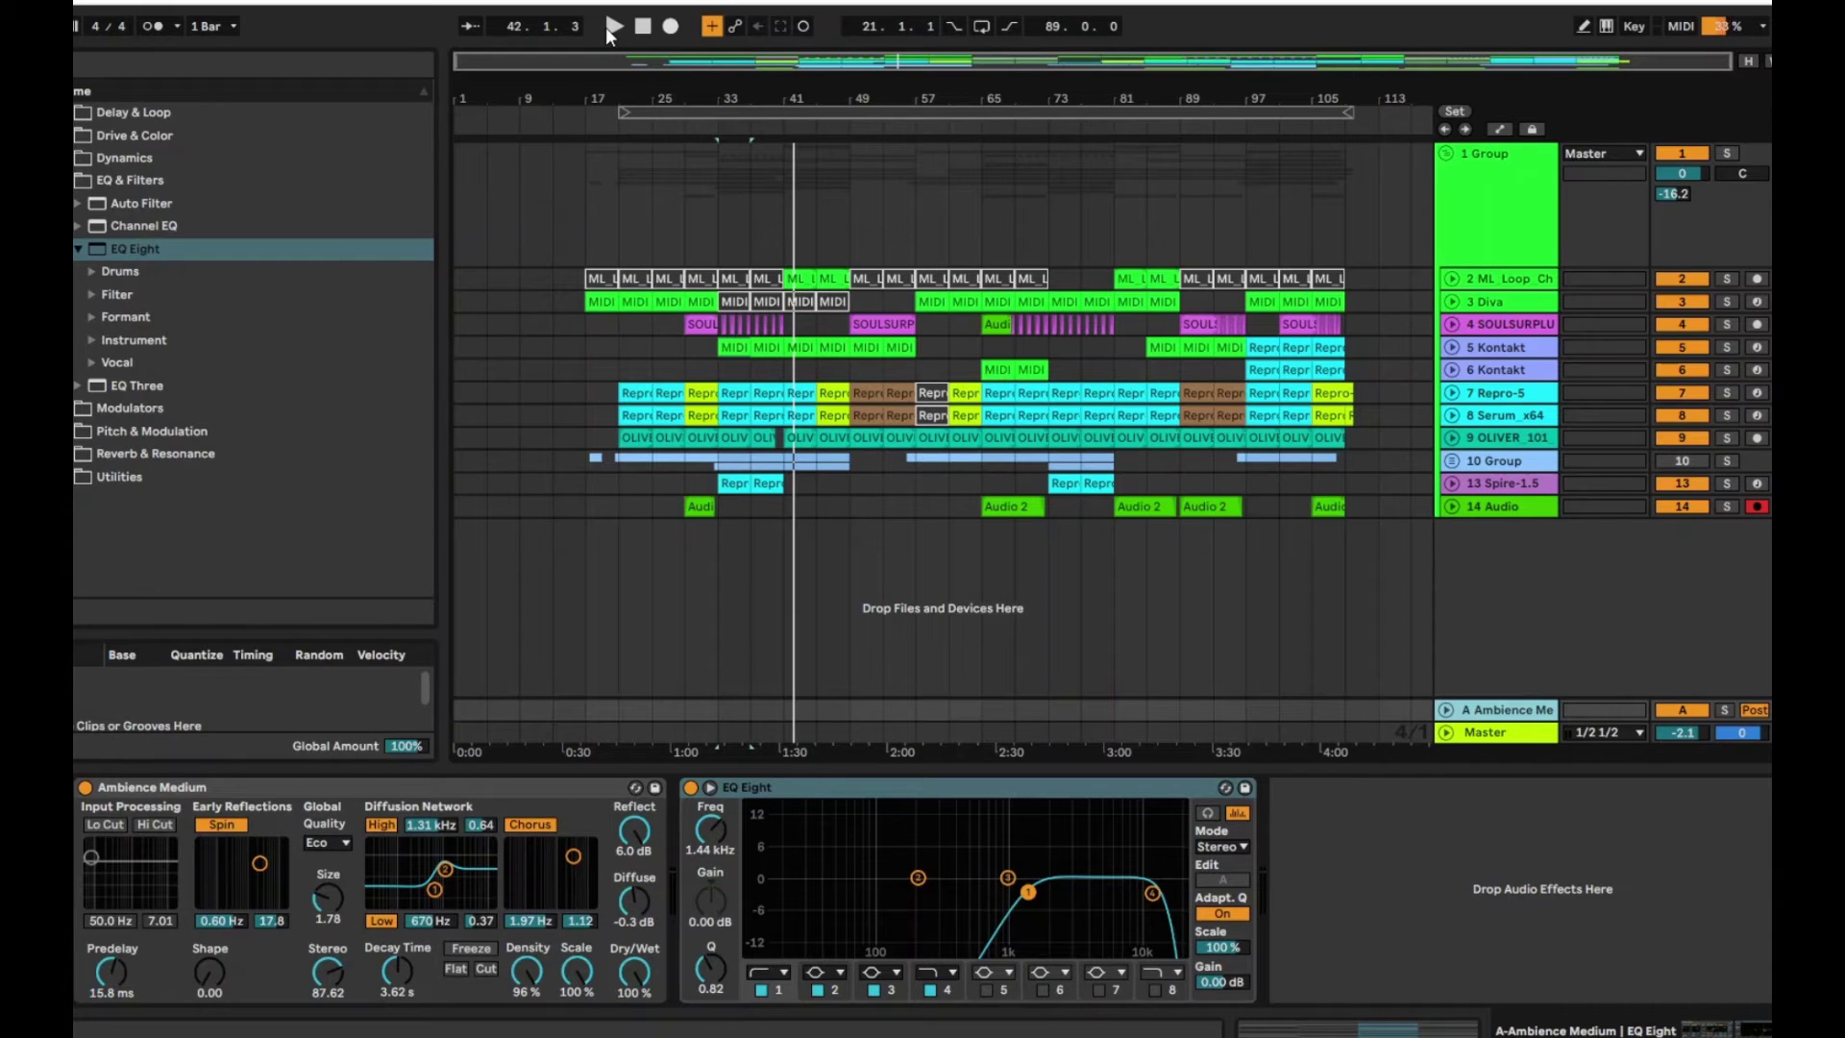
Group the Ambience Medium reverb and EQ Eight on the return track into an audio effect rack
{"action": "left_click", "coordinate": [1006, 240]}
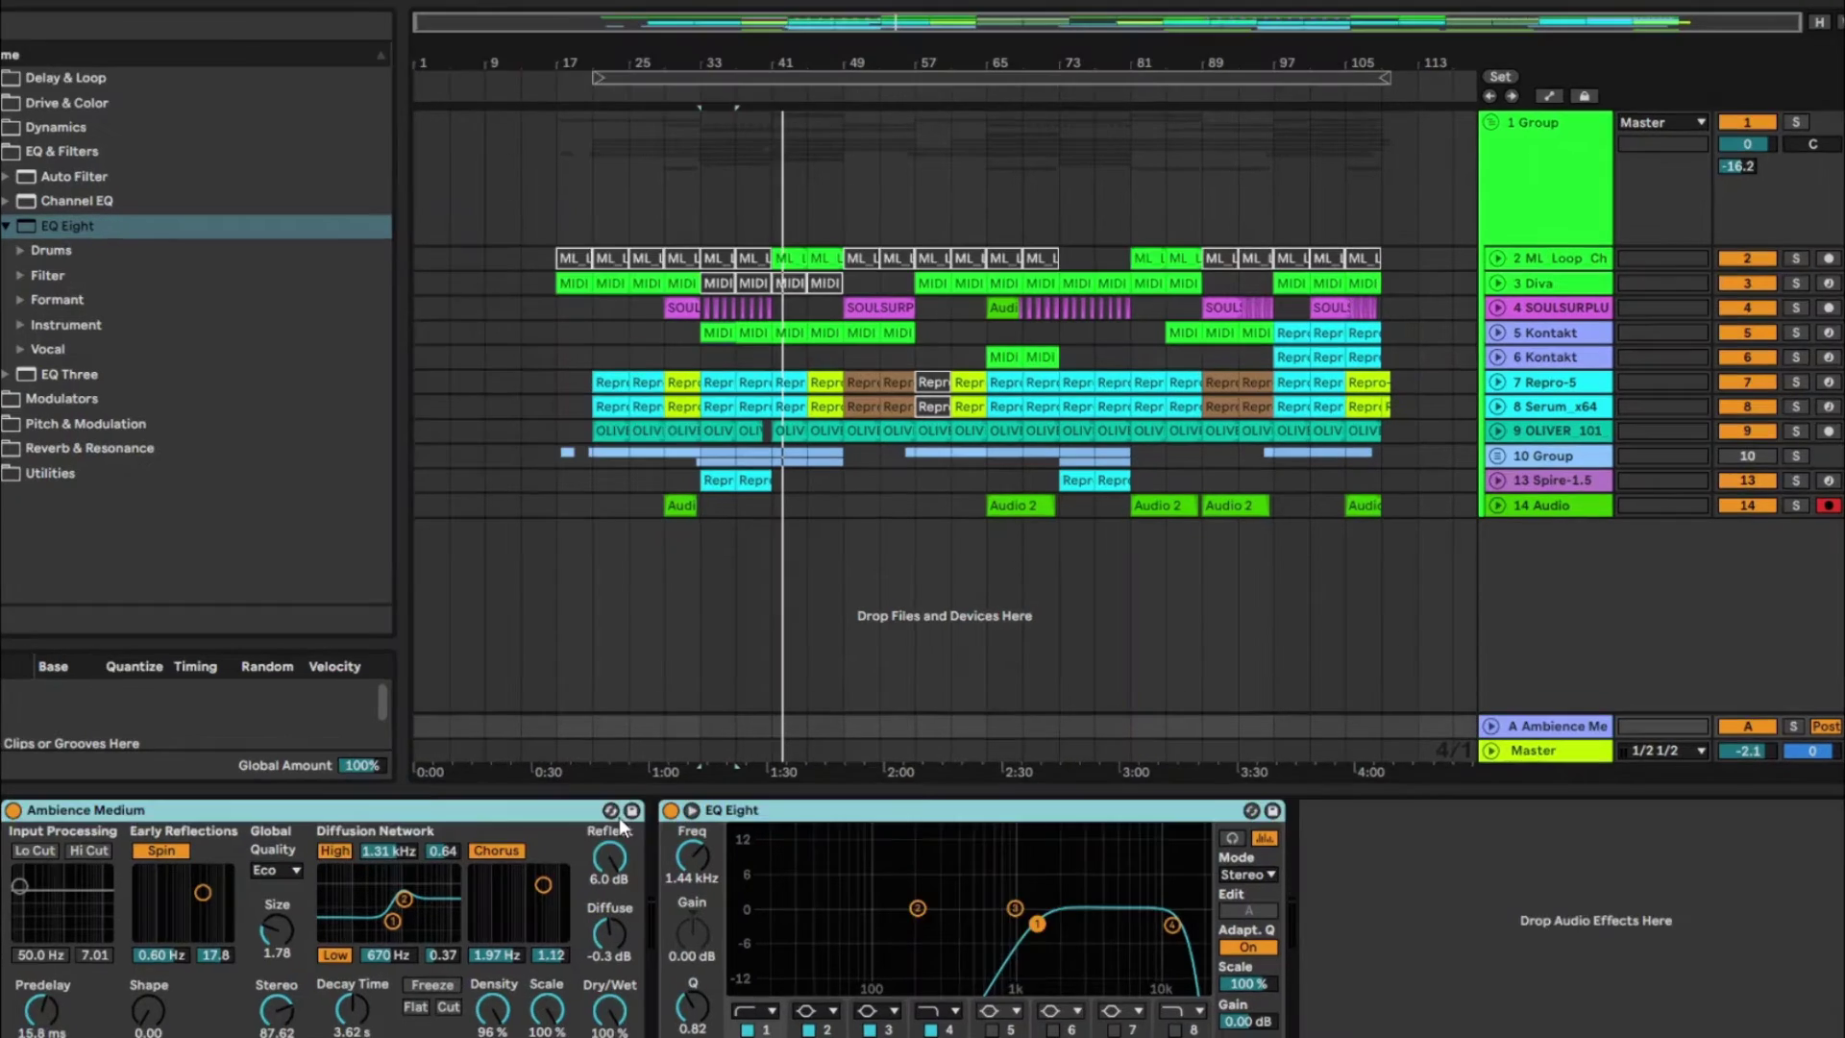
{"action": "key", "text": "ctrl+g"}
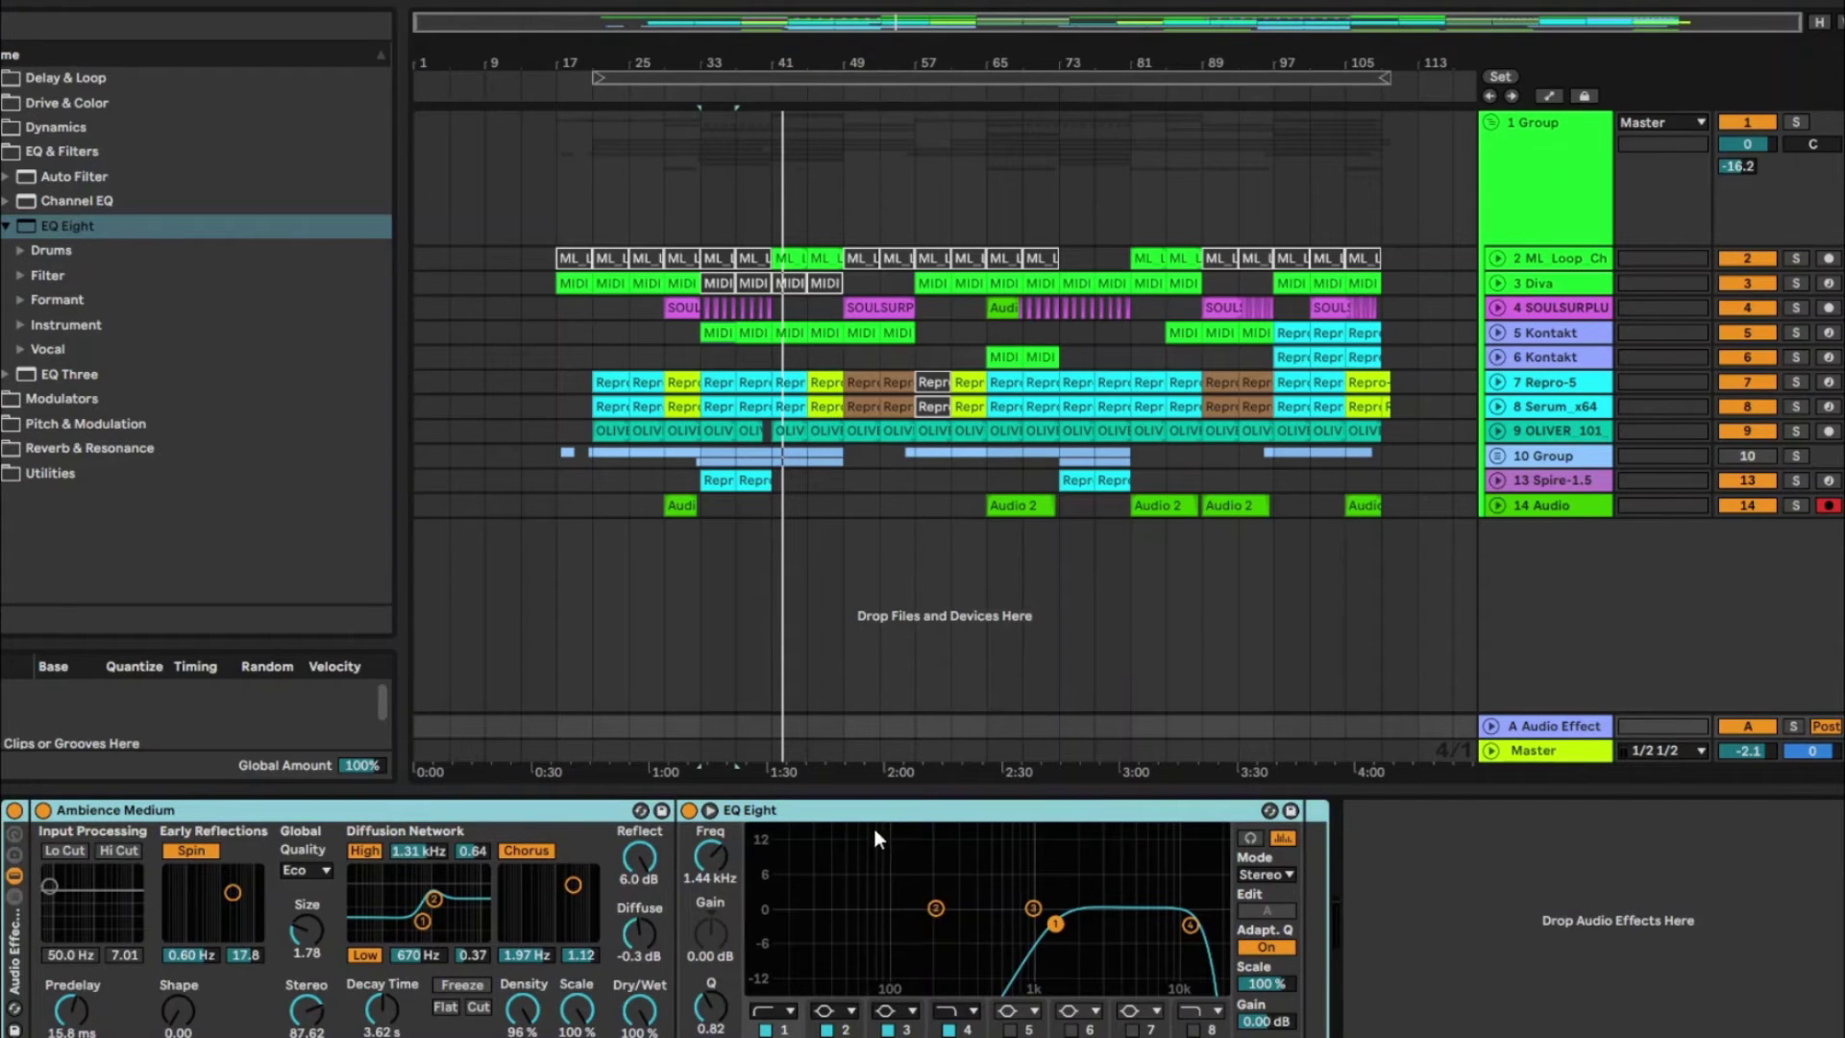
{"action": "left_click", "coordinate": [719, 331]}
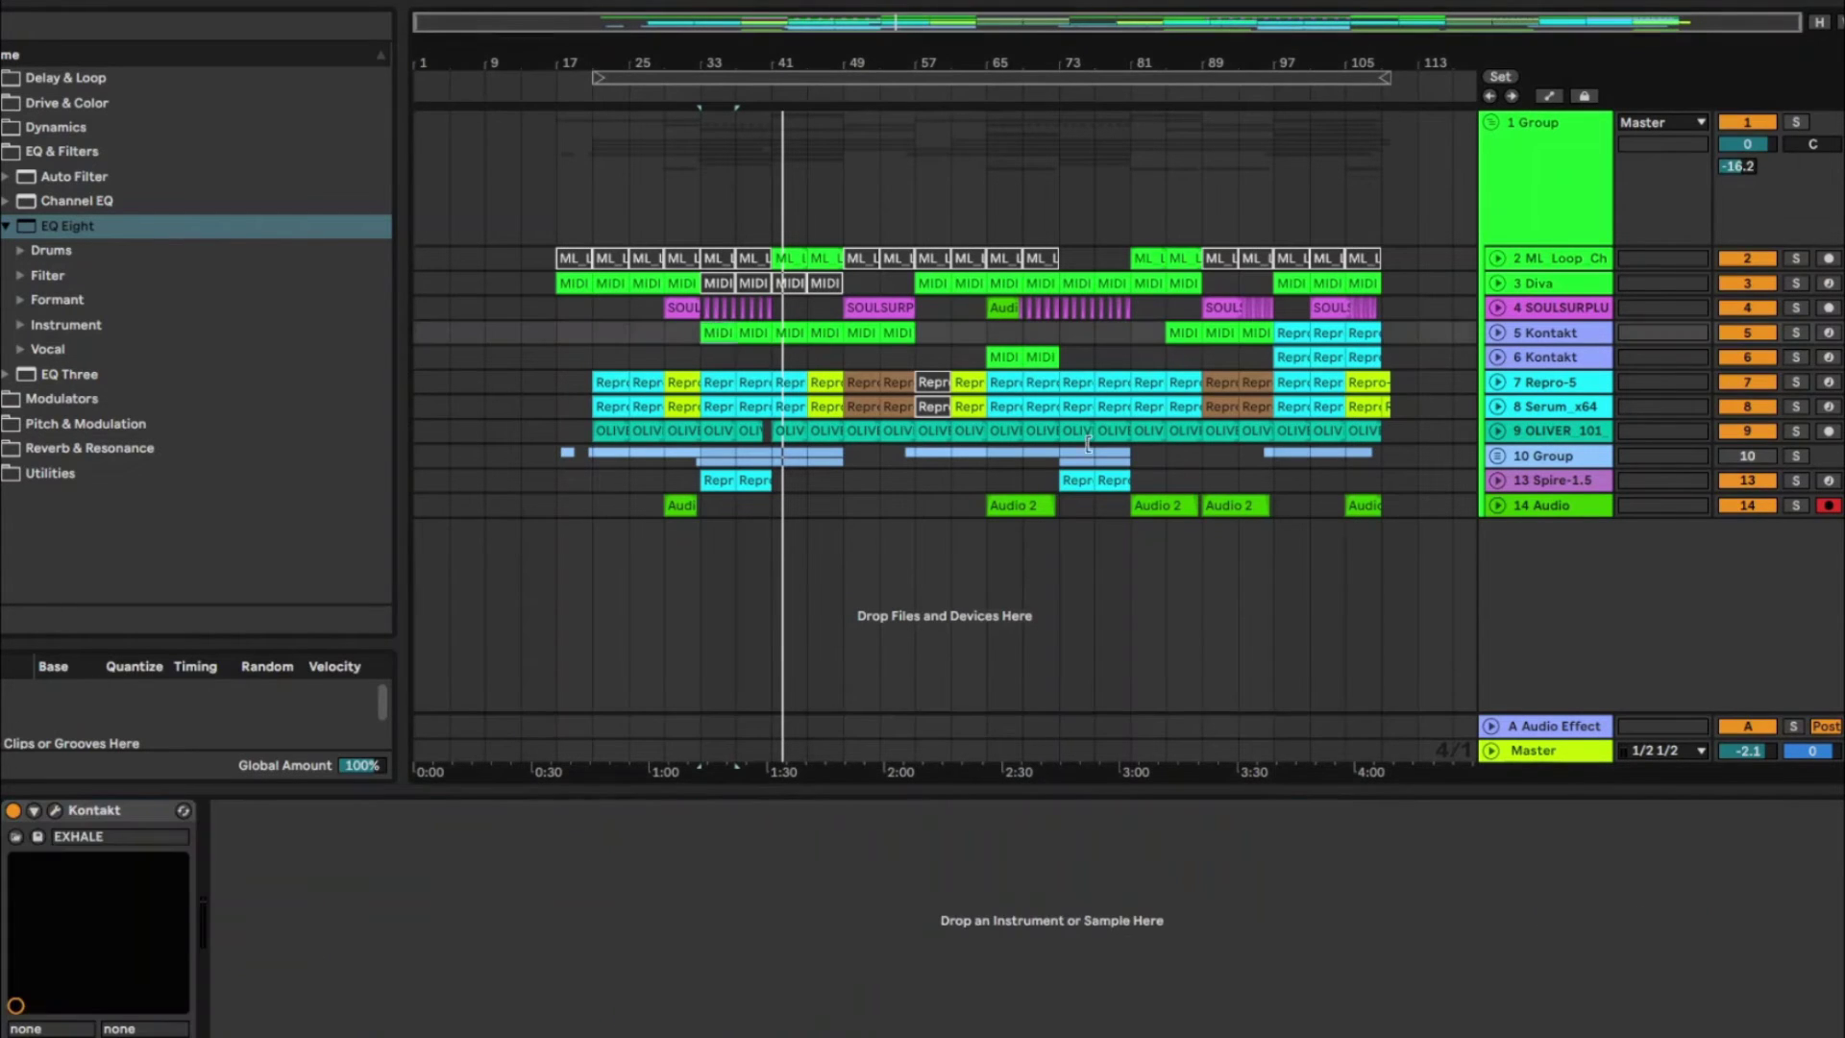
{"action": "left_click", "coordinate": [1542, 724]}
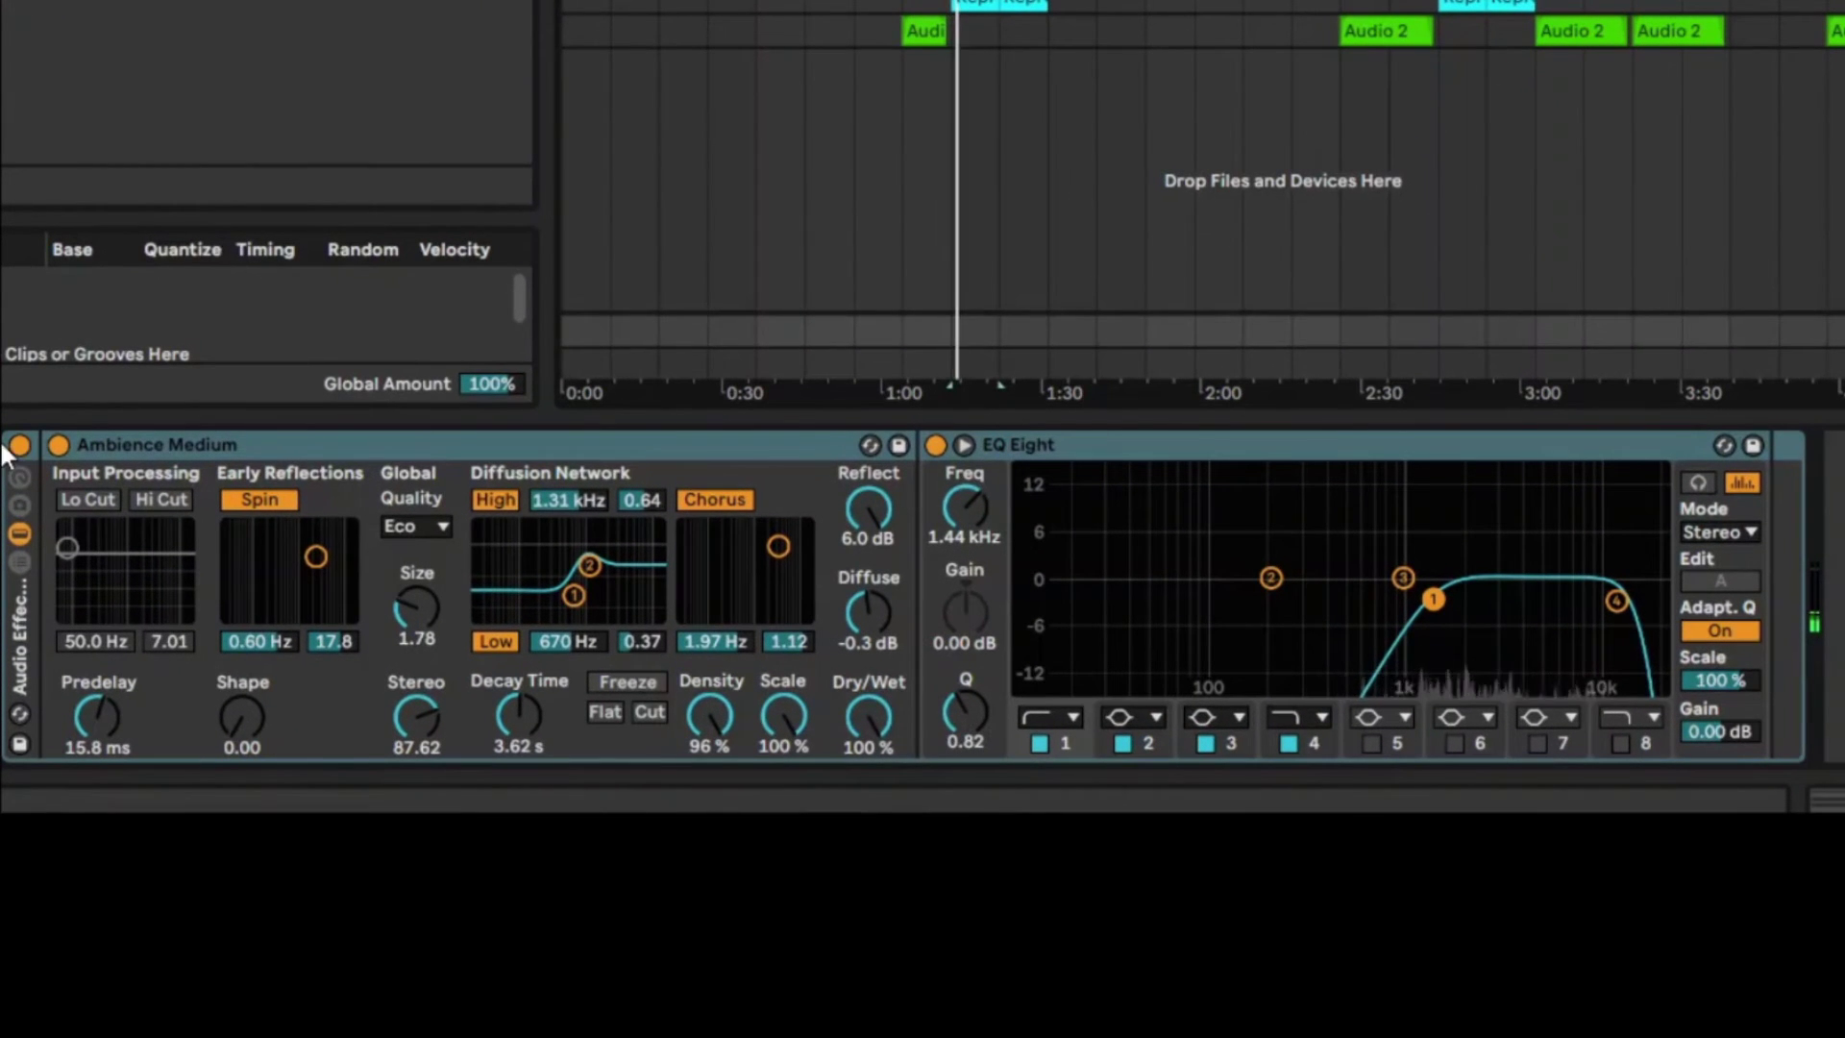
Bypass and re-enable the return's effect rack during playback to compare the mix with and without the ambience
{"action": "left_click", "coordinate": [19, 445]}
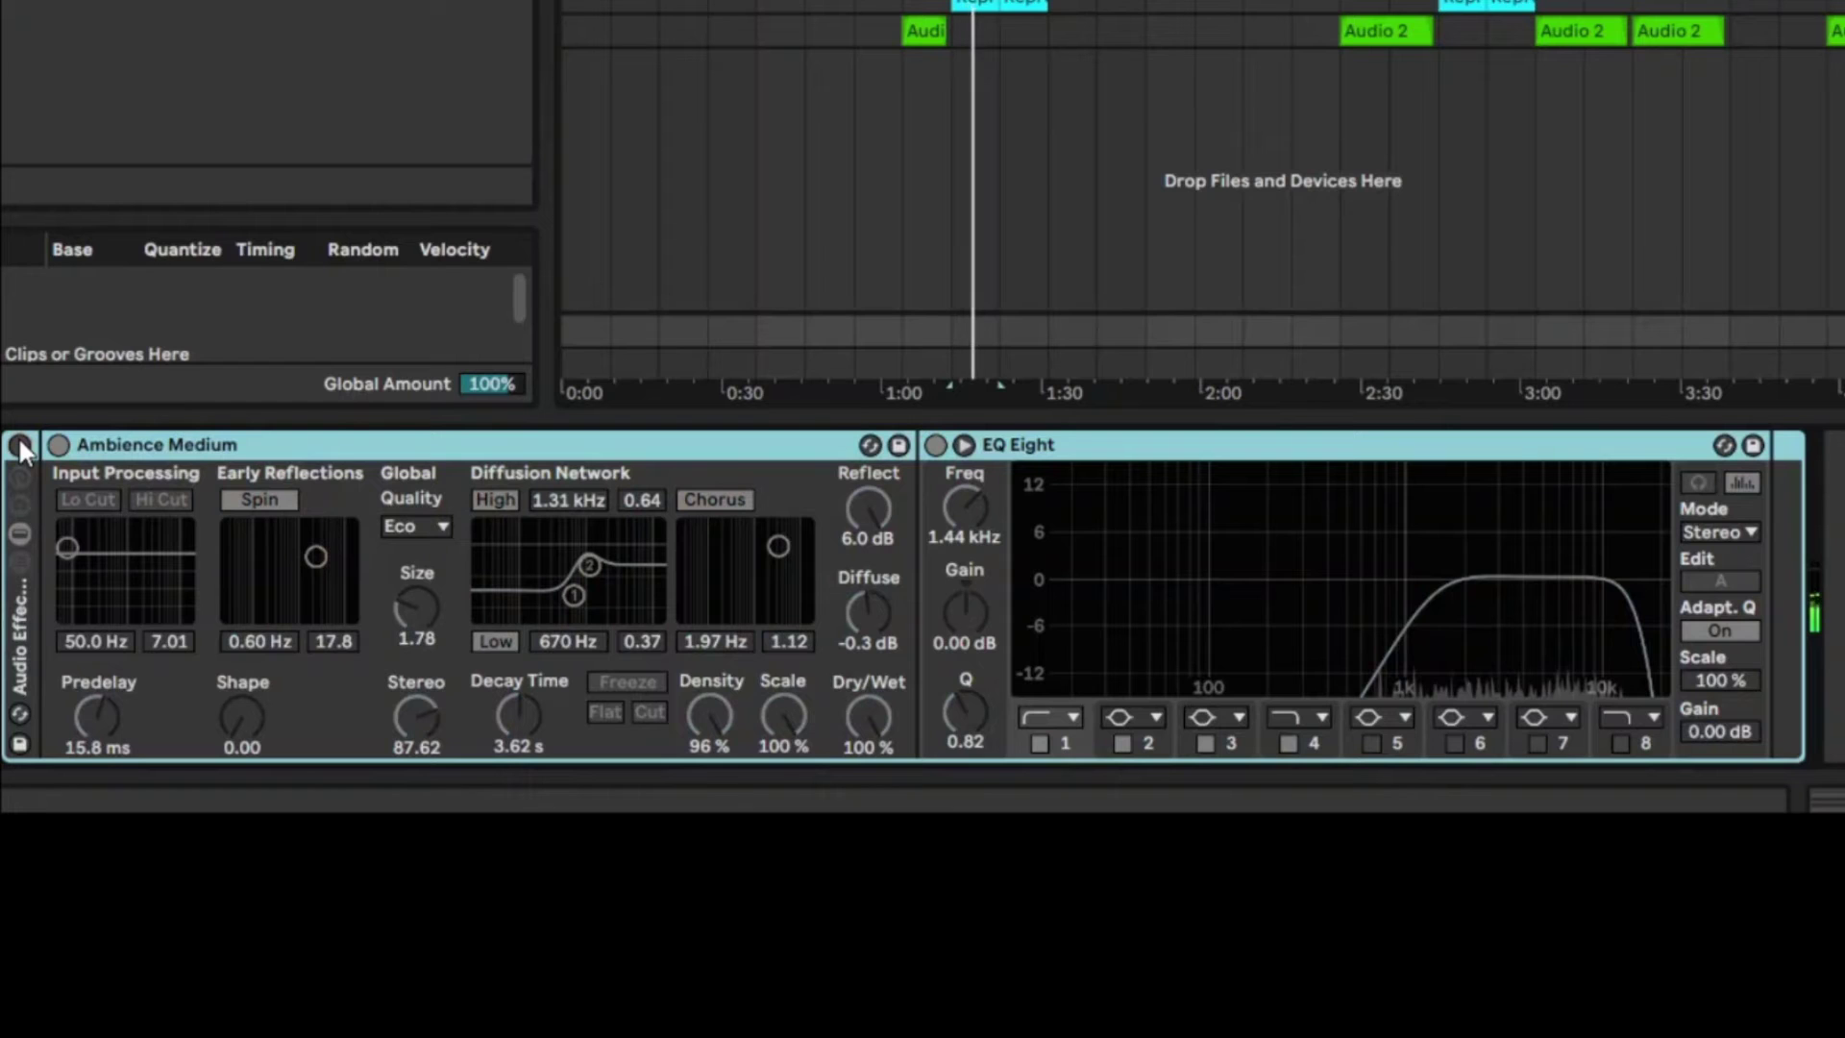
{"action": "left_click", "coordinate": [19, 445]}
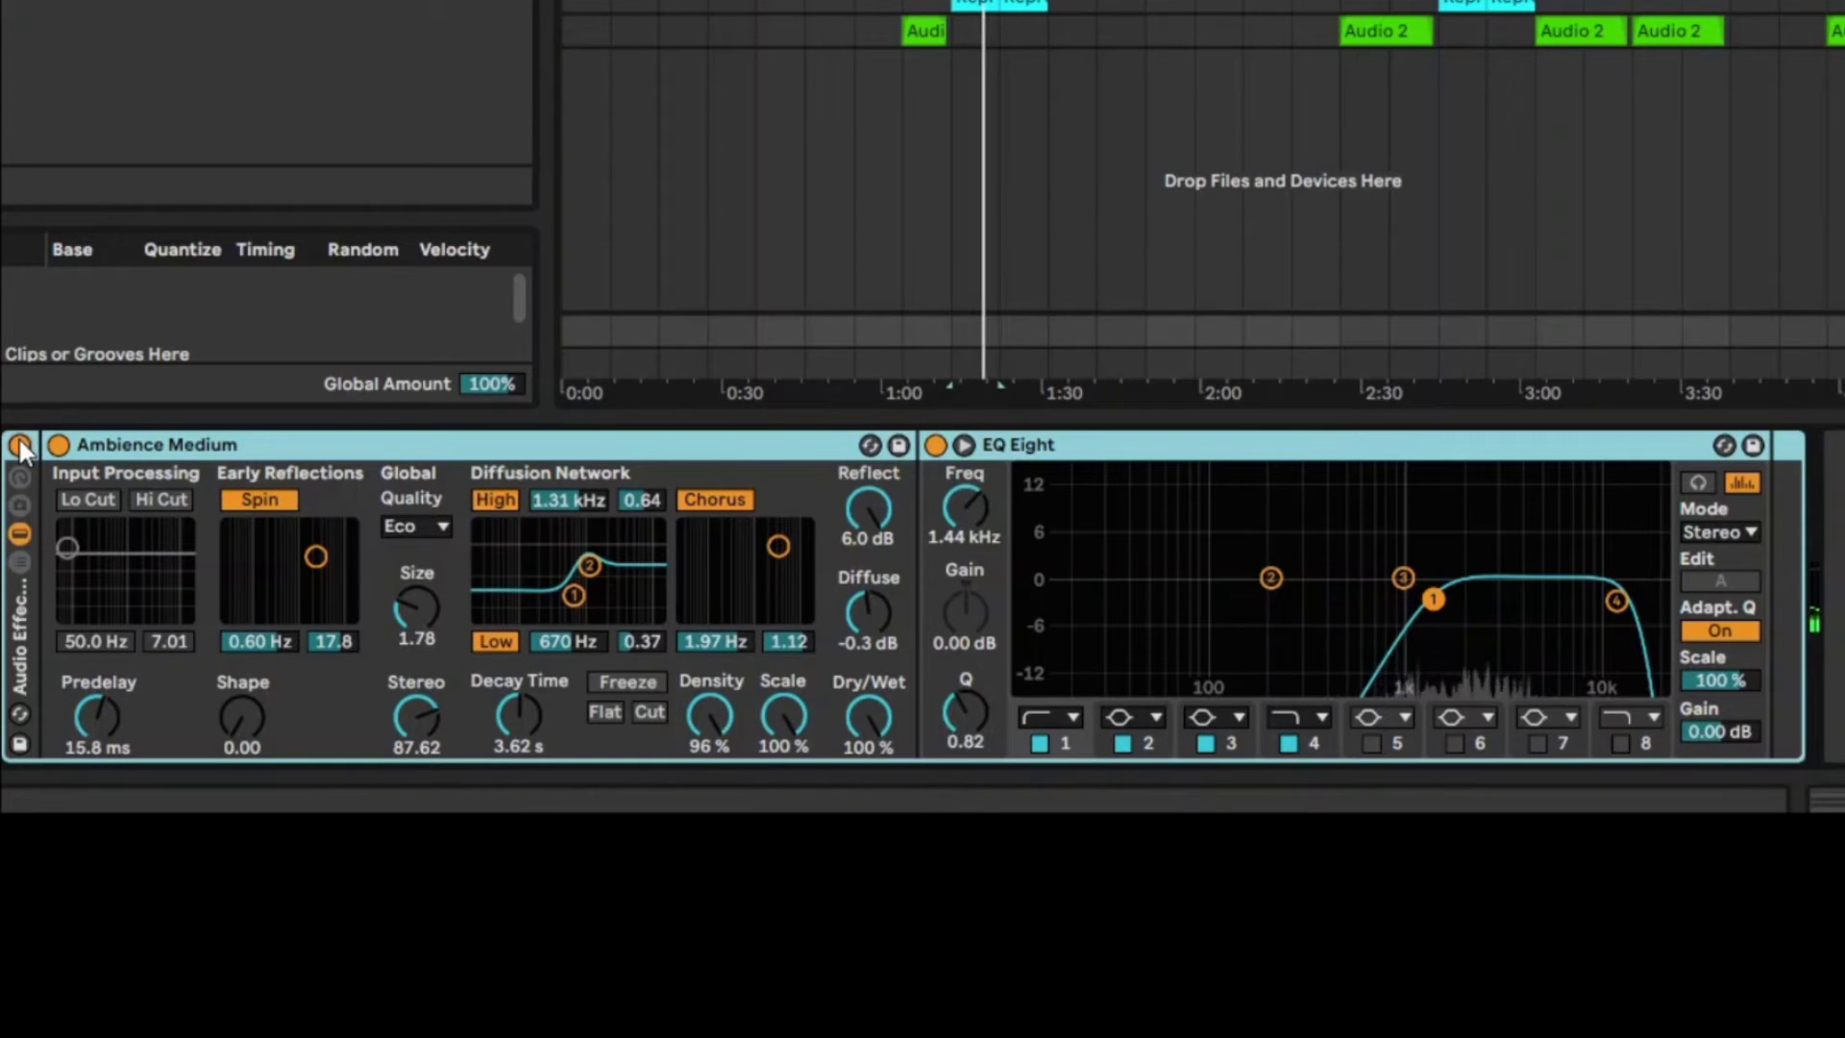
{"action": "left_click", "coordinate": [19, 445]}
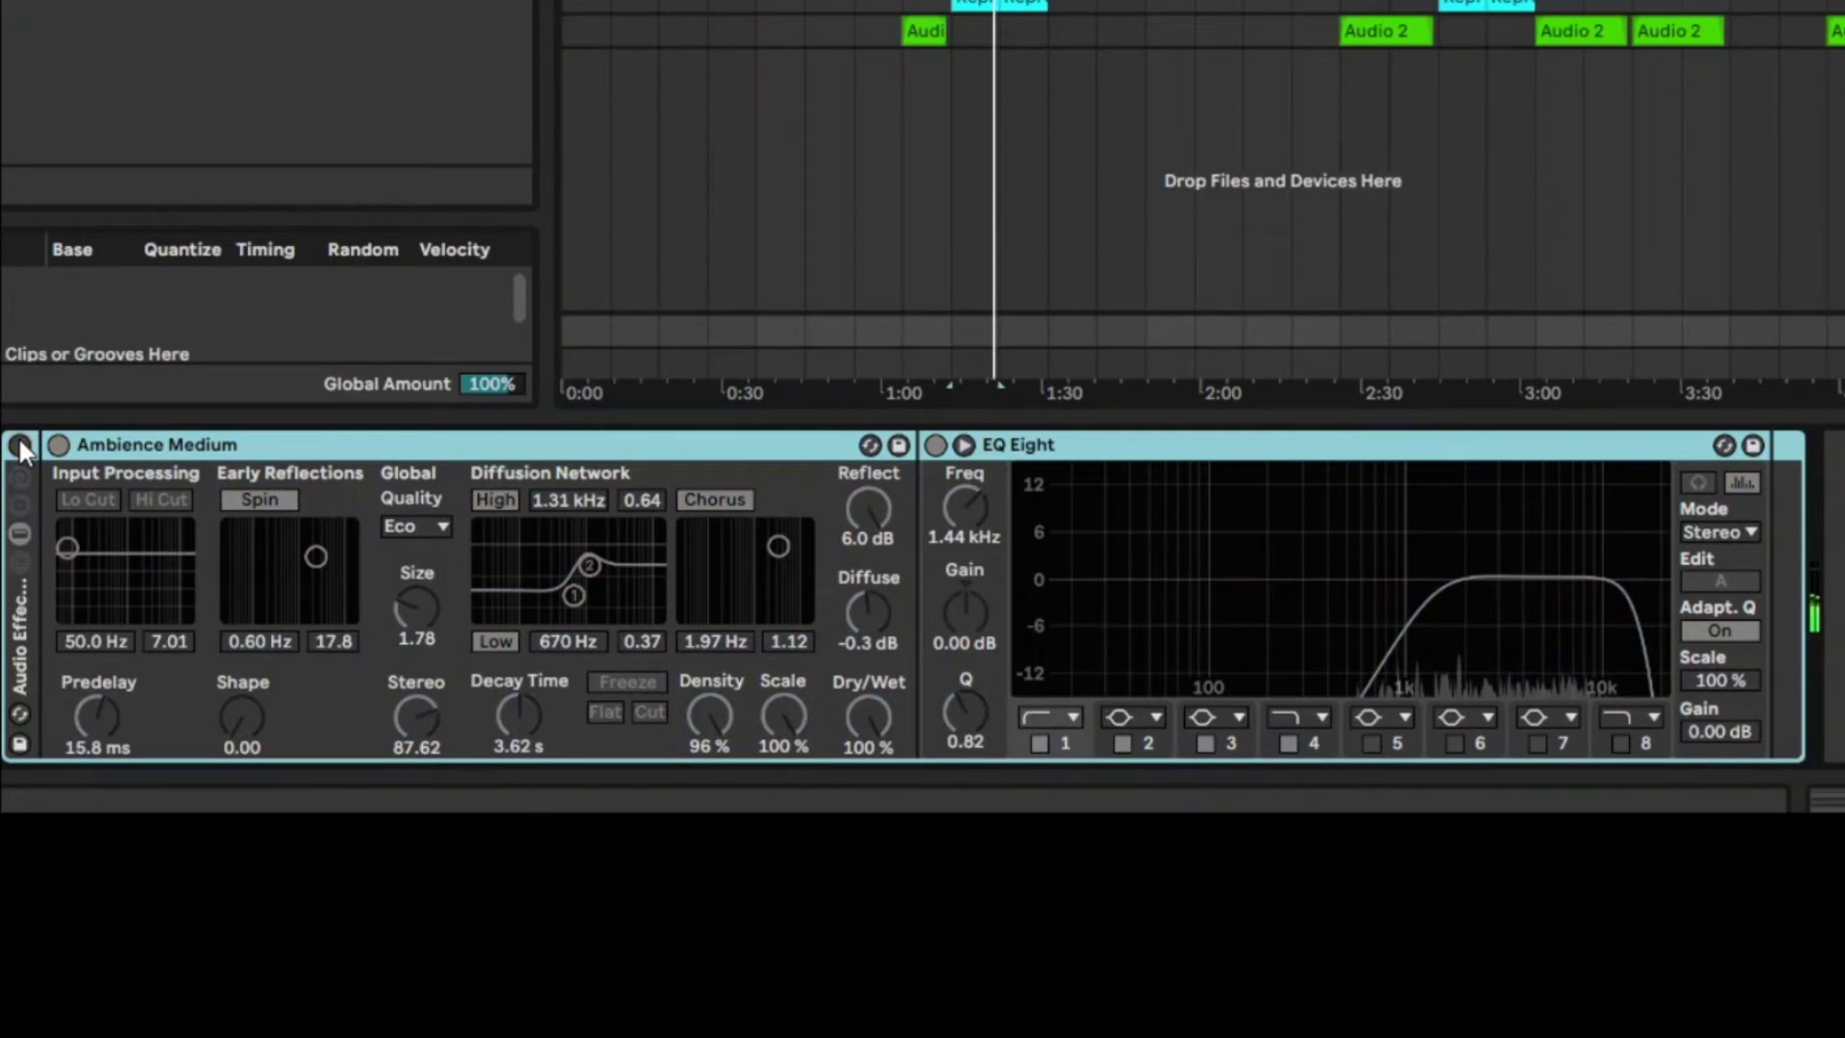
{"action": "left_click", "coordinate": [19, 444]}
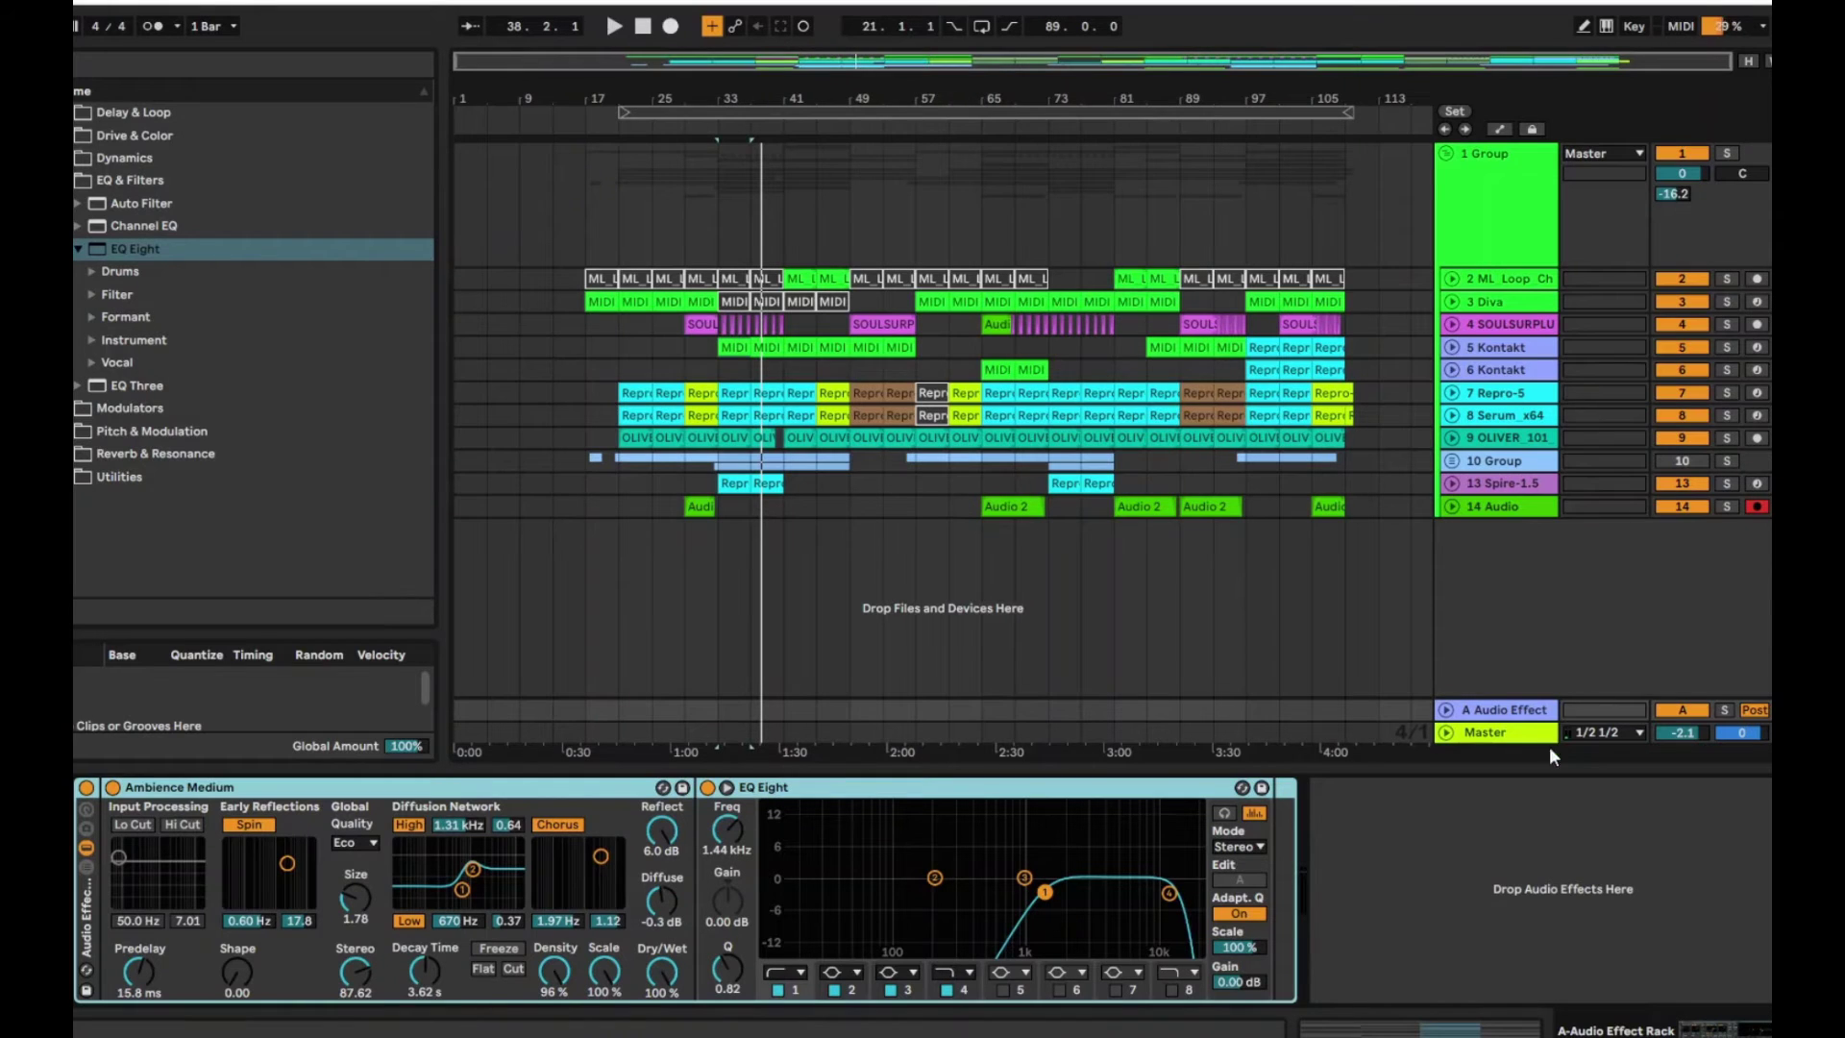
Search the browser for "compr" and add a Glue Compressor after the effect rack on return A
{"action": "left_click", "coordinate": [1532, 710]}
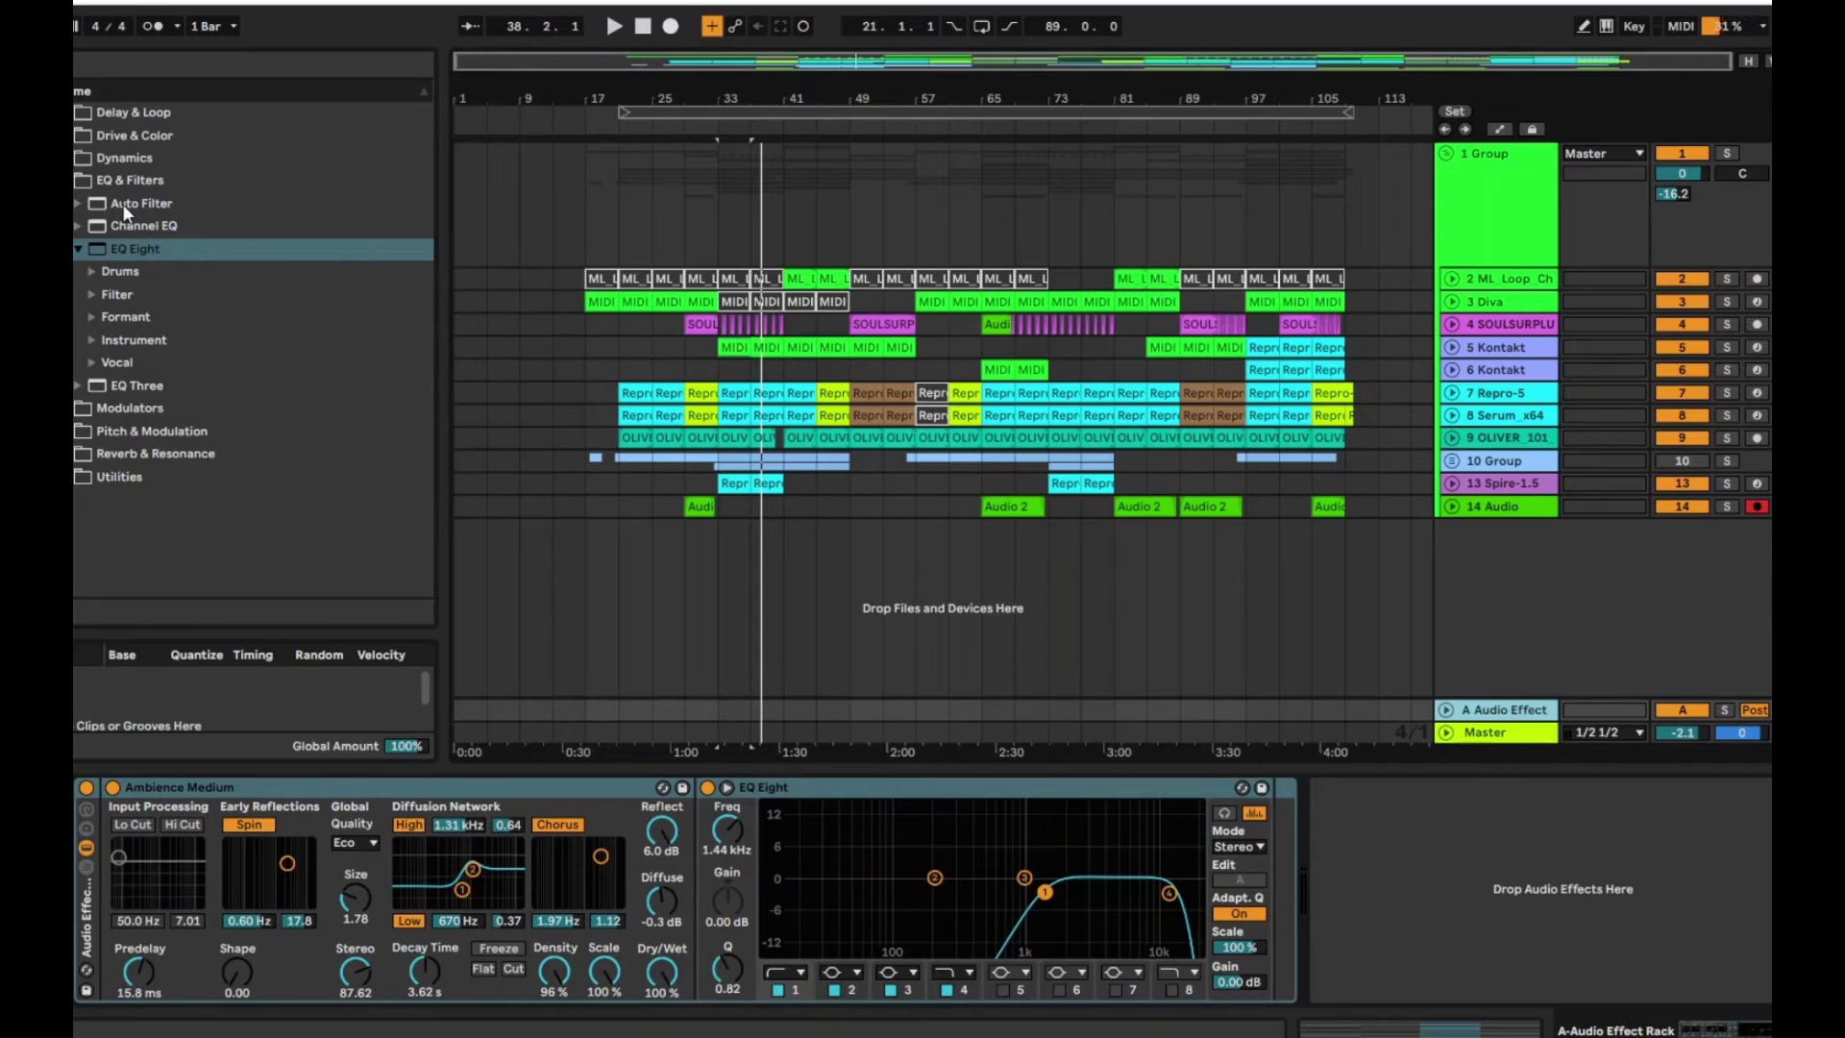
{"action": "left_click", "coordinate": [81, 71]}
{"action": "type", "text": "comp"}
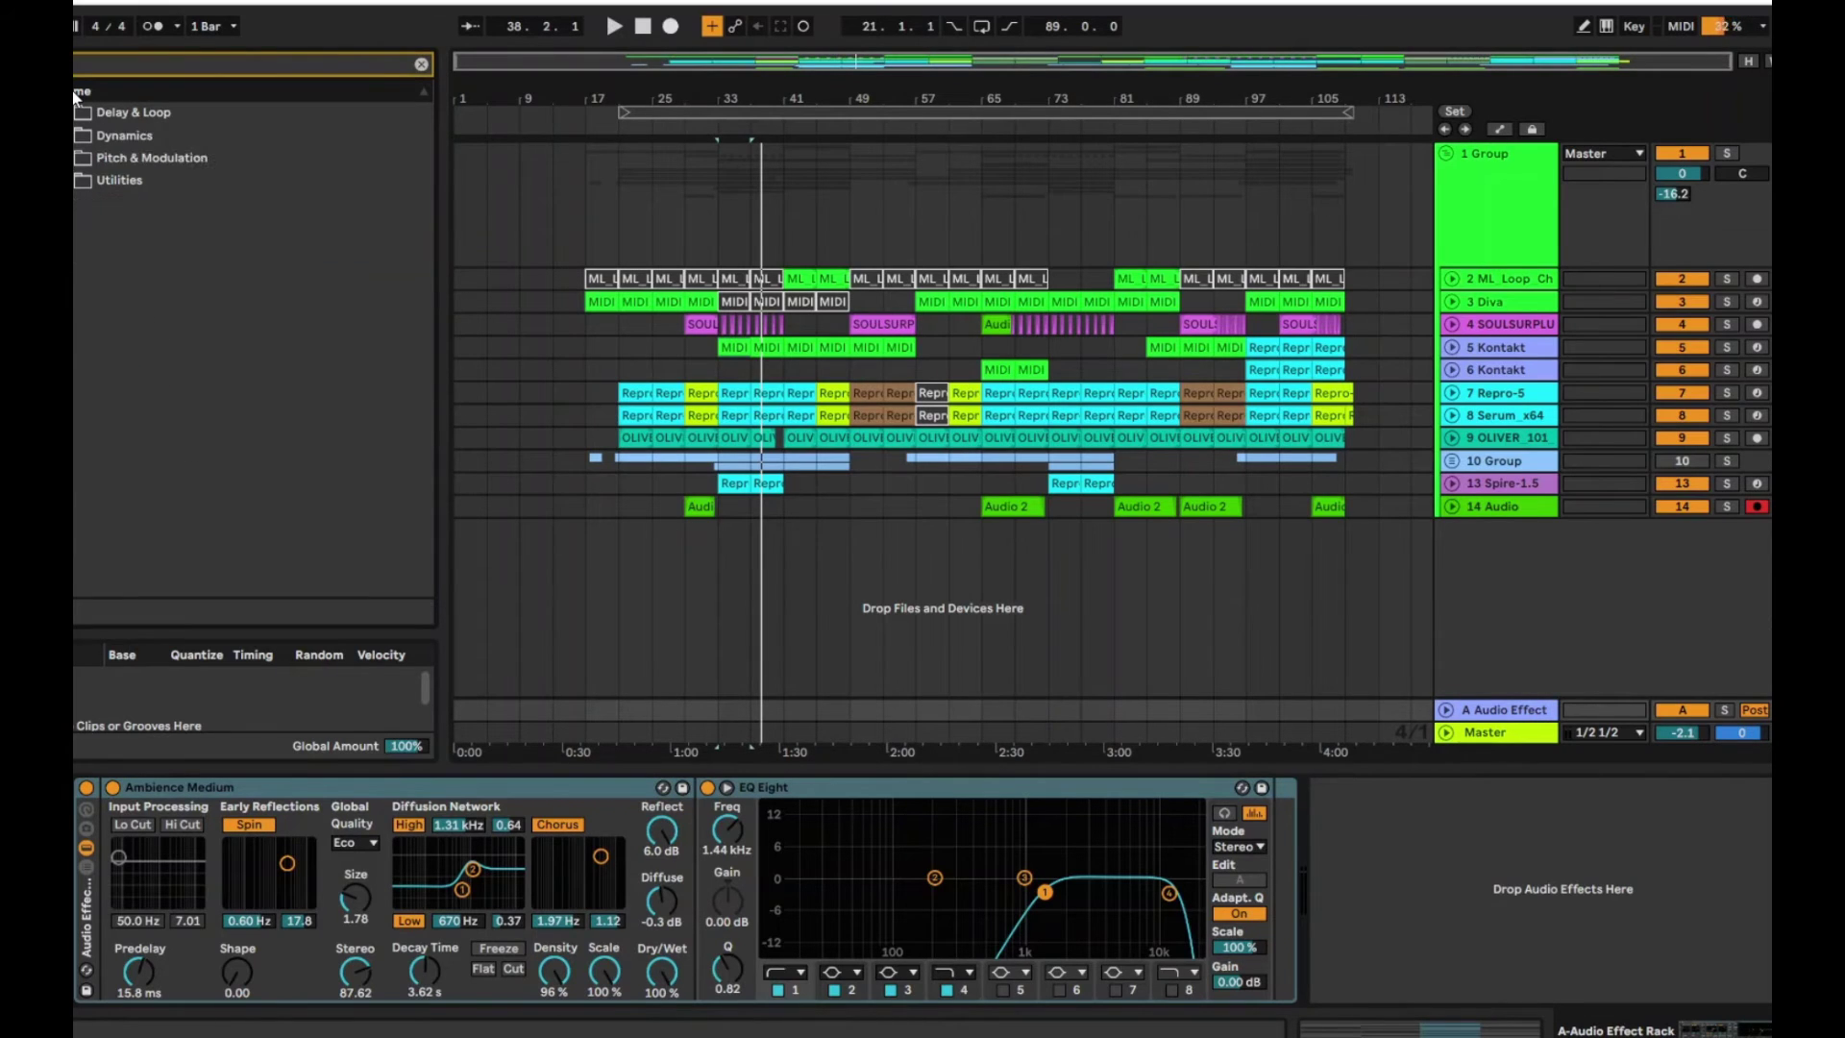
{"action": "type", "text": "r"}
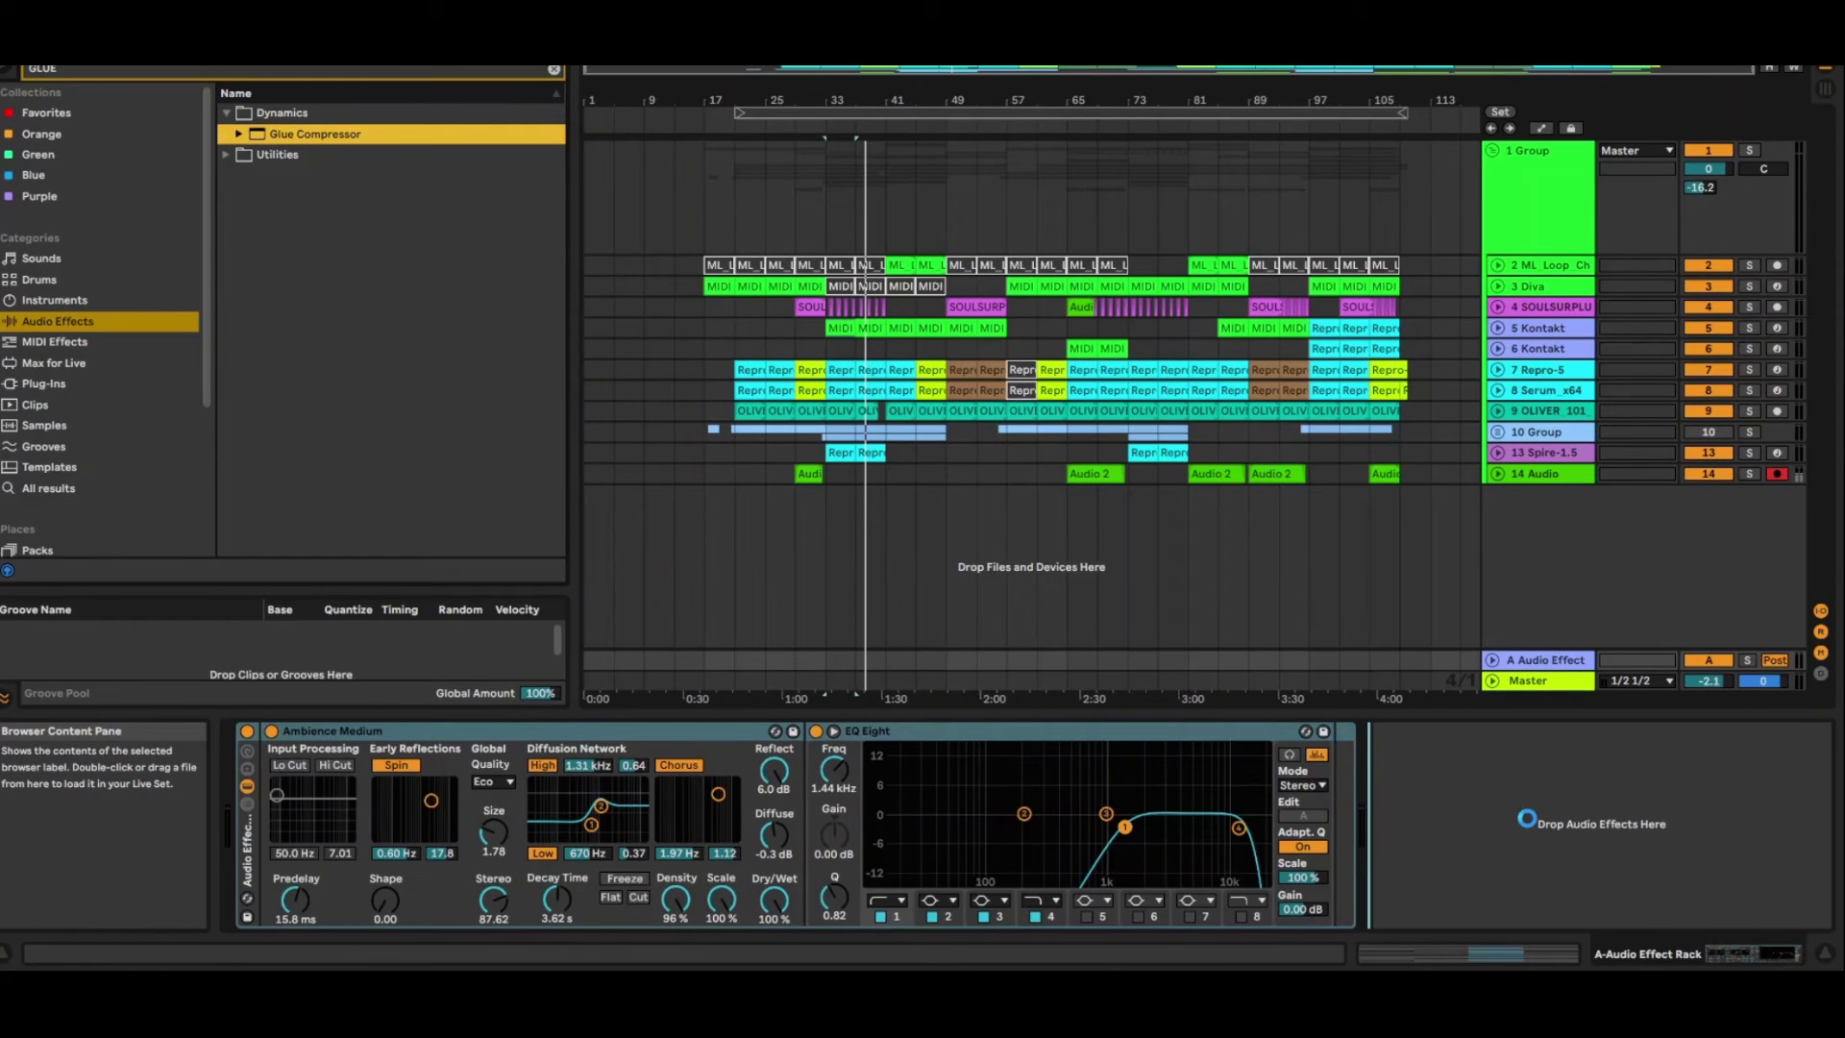
{"action": "left_click_drag", "start_coordinate": [1526, 818], "coordinate": [1527, 819]}
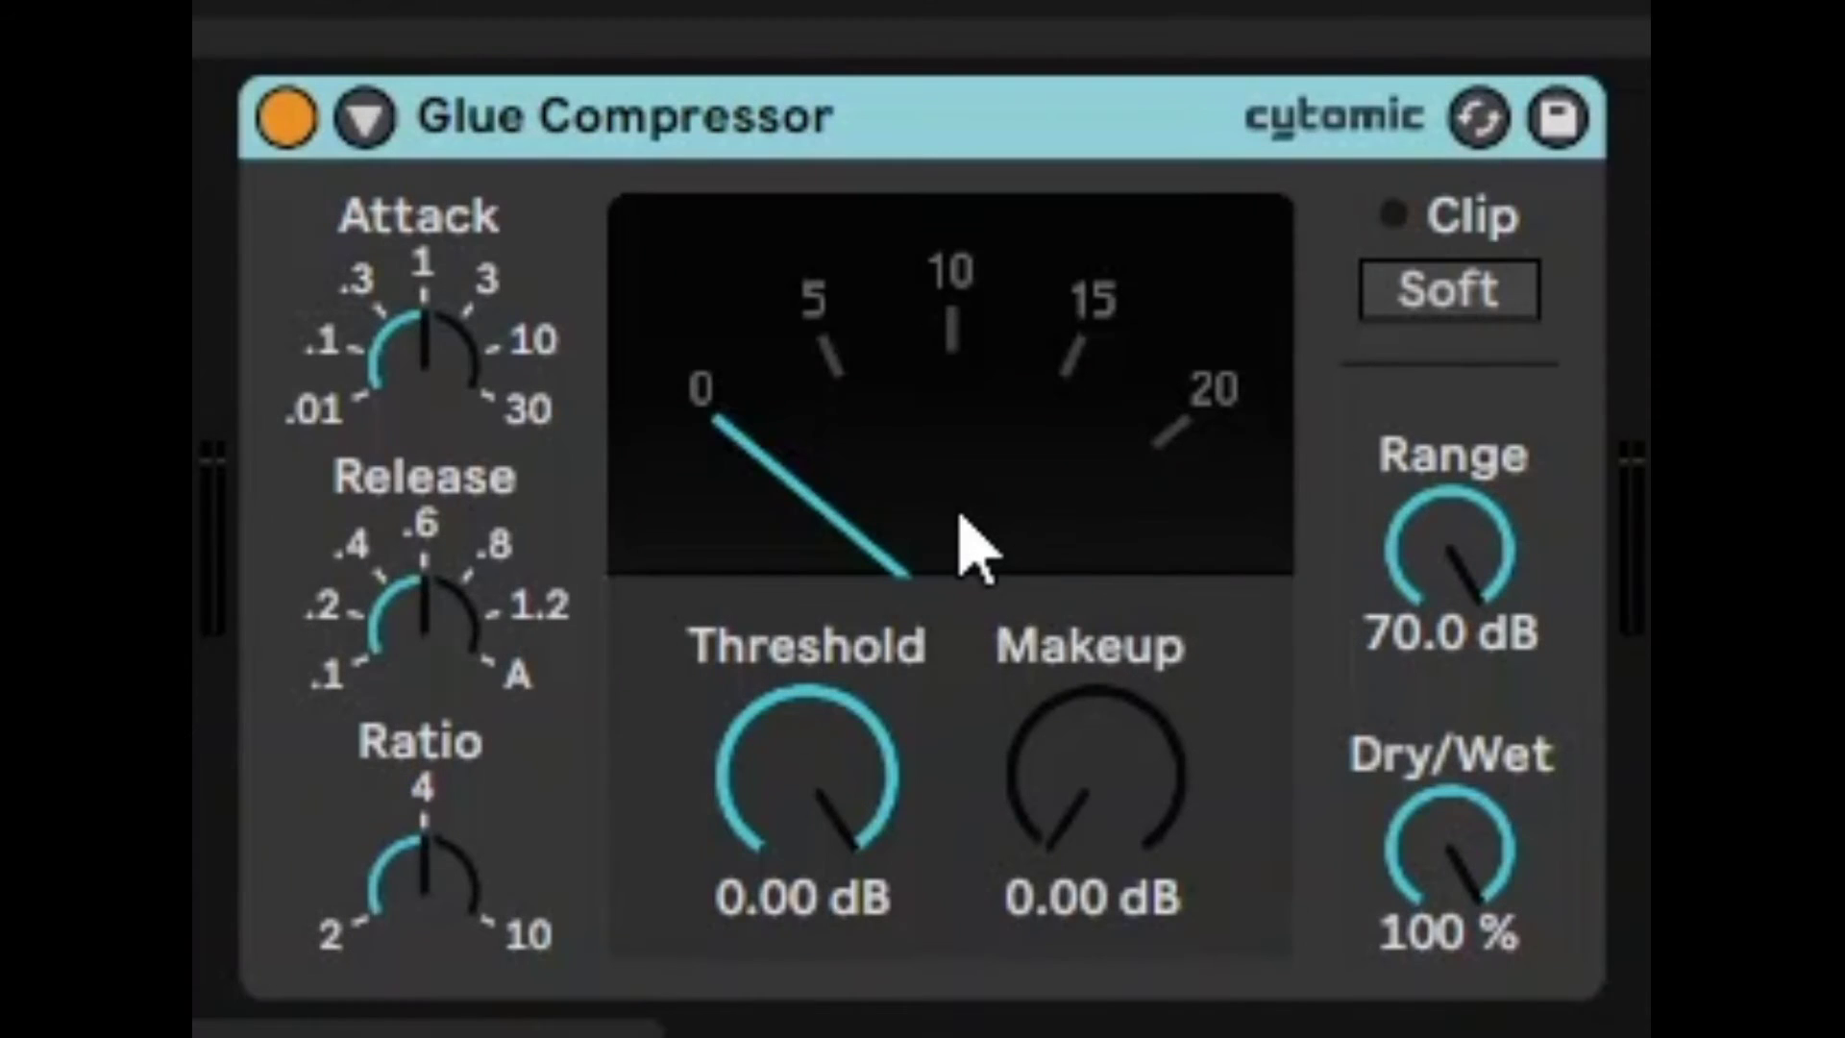
Set the Glue Compressor's attack to 10 and release to .2, with soft clipping turned on
{"action": "left_click", "coordinate": [408, 375]}
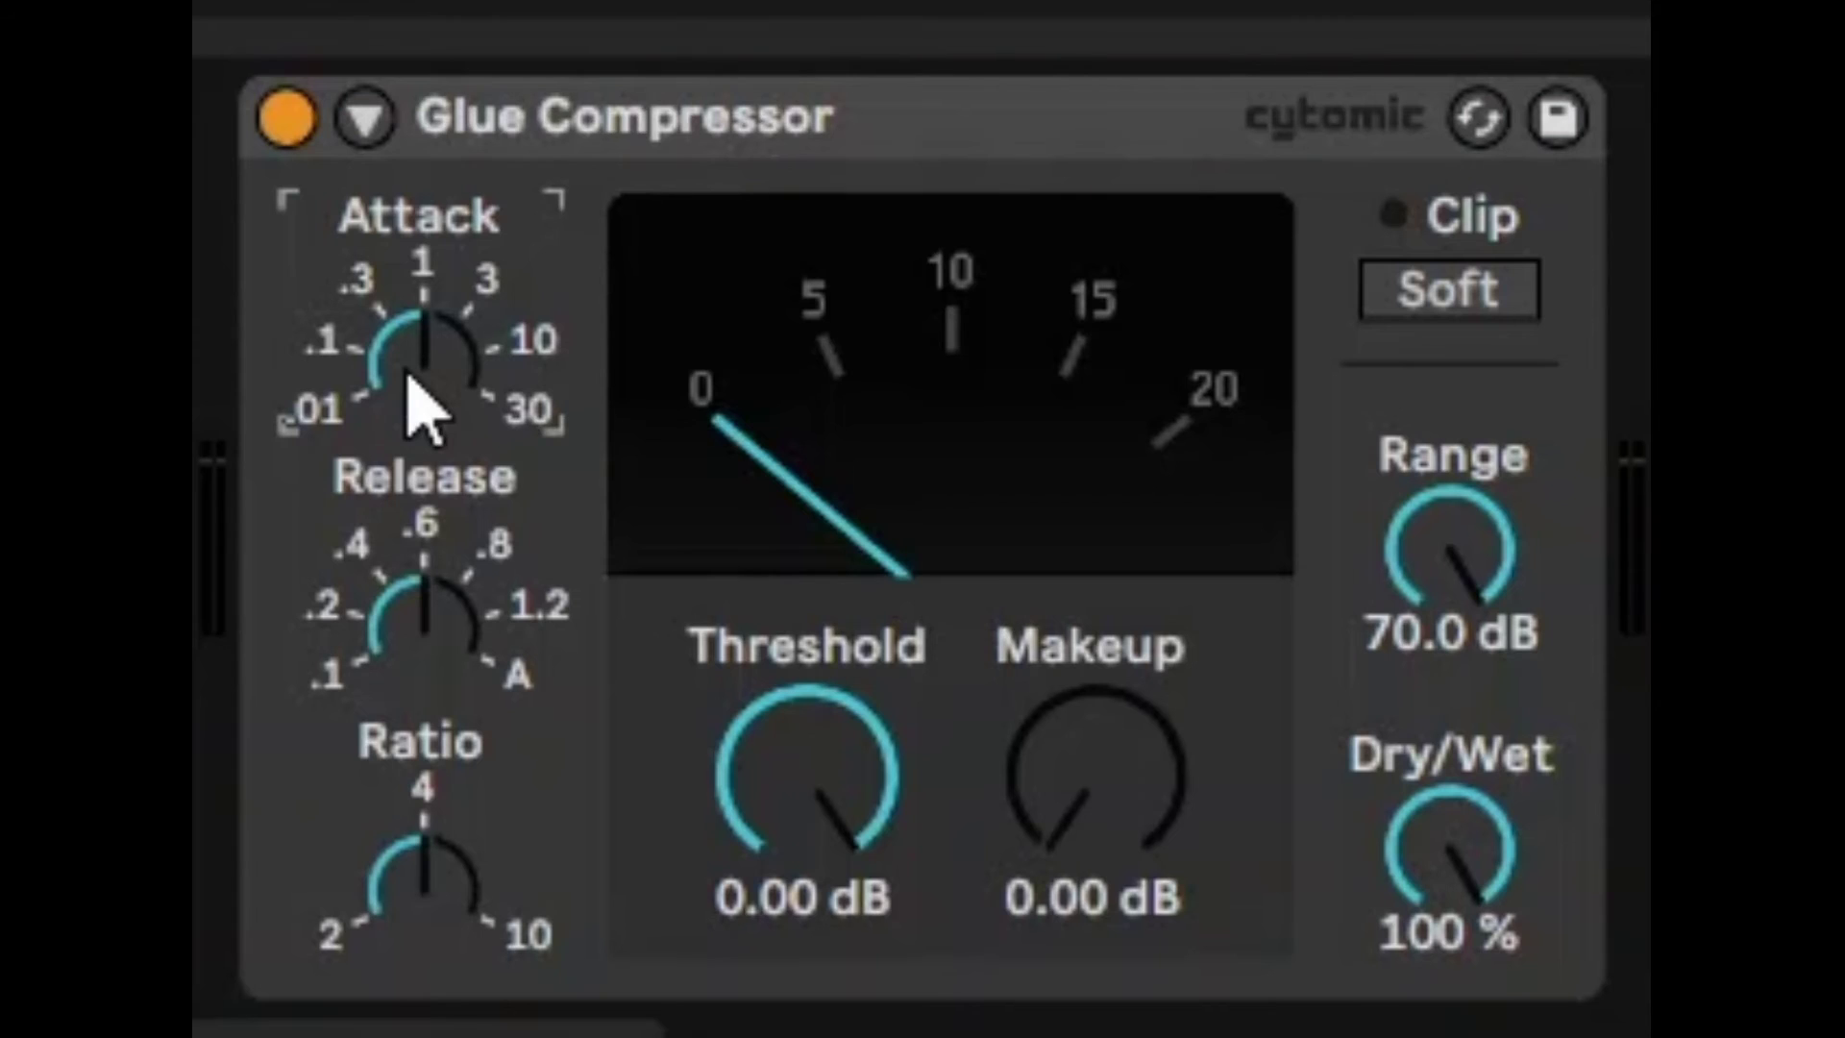
{"action": "left_click_drag", "start_coordinate": [407, 375], "coordinate": [408, 346]}
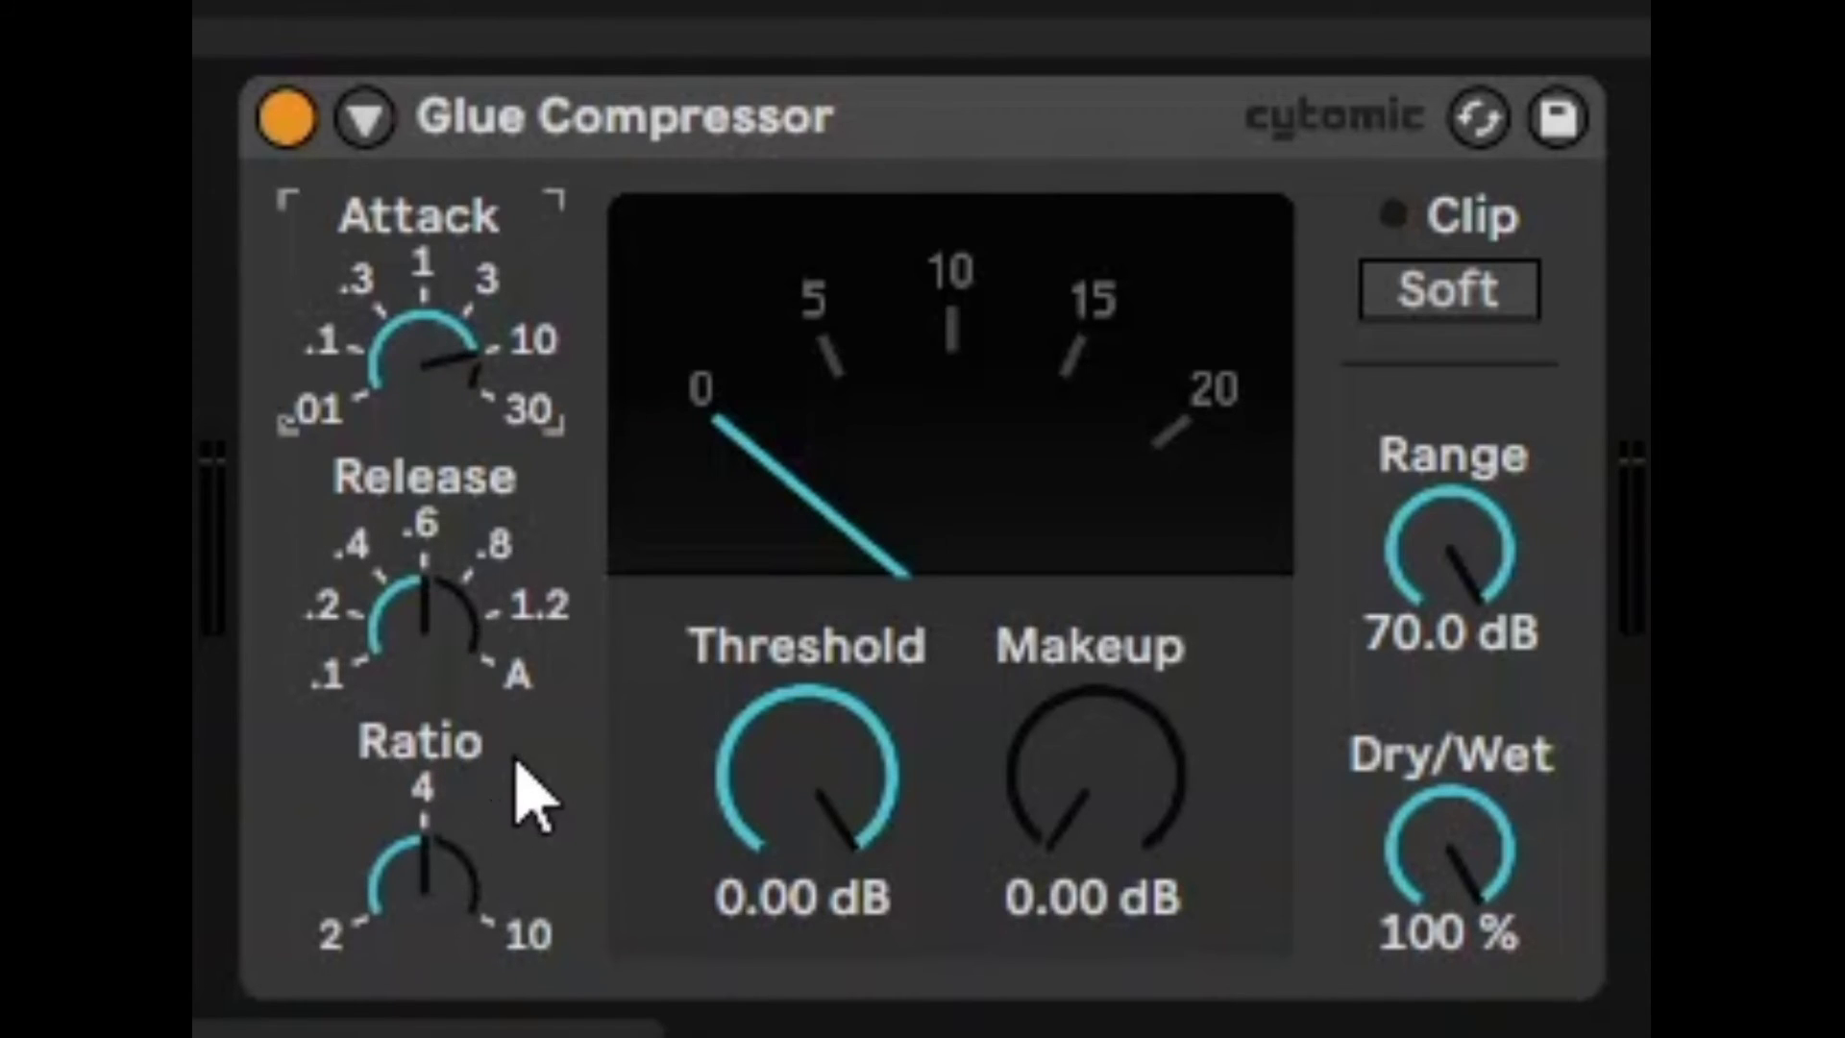
{"action": "left_click", "coordinate": [371, 631]}
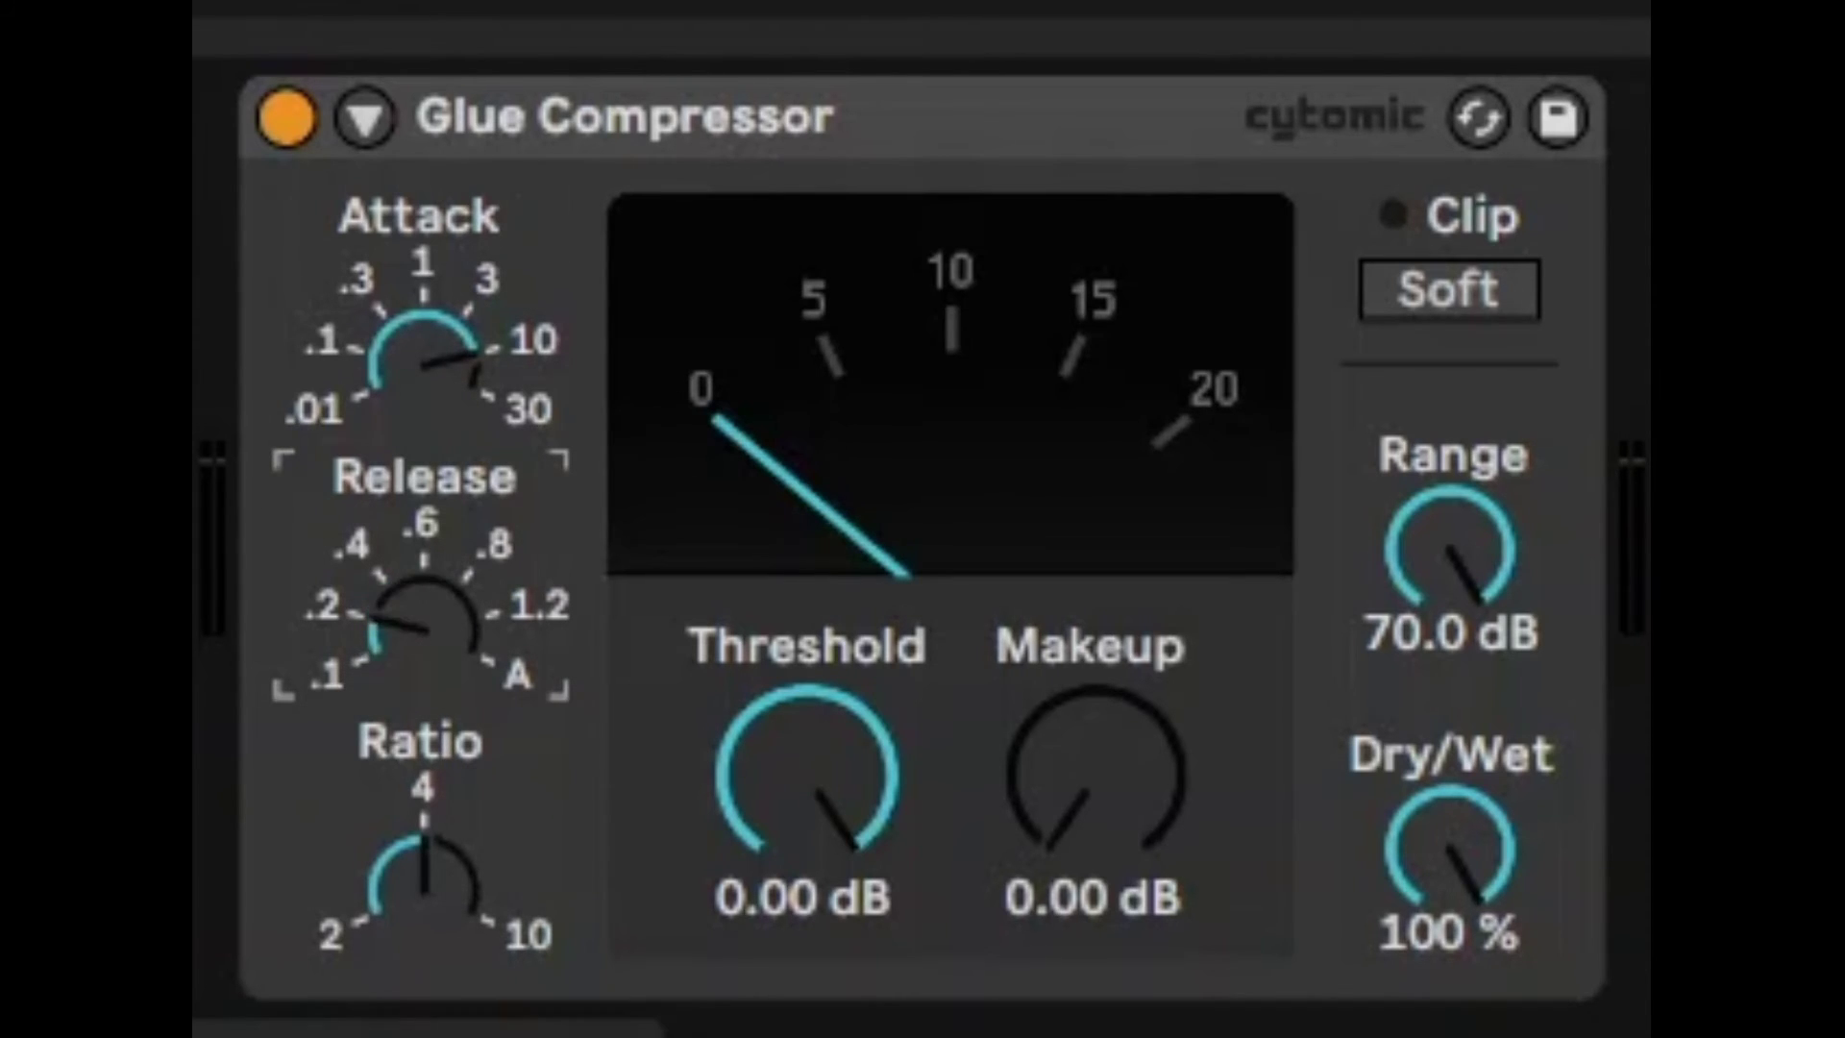
{"action": "left_click", "coordinate": [440, 886]}
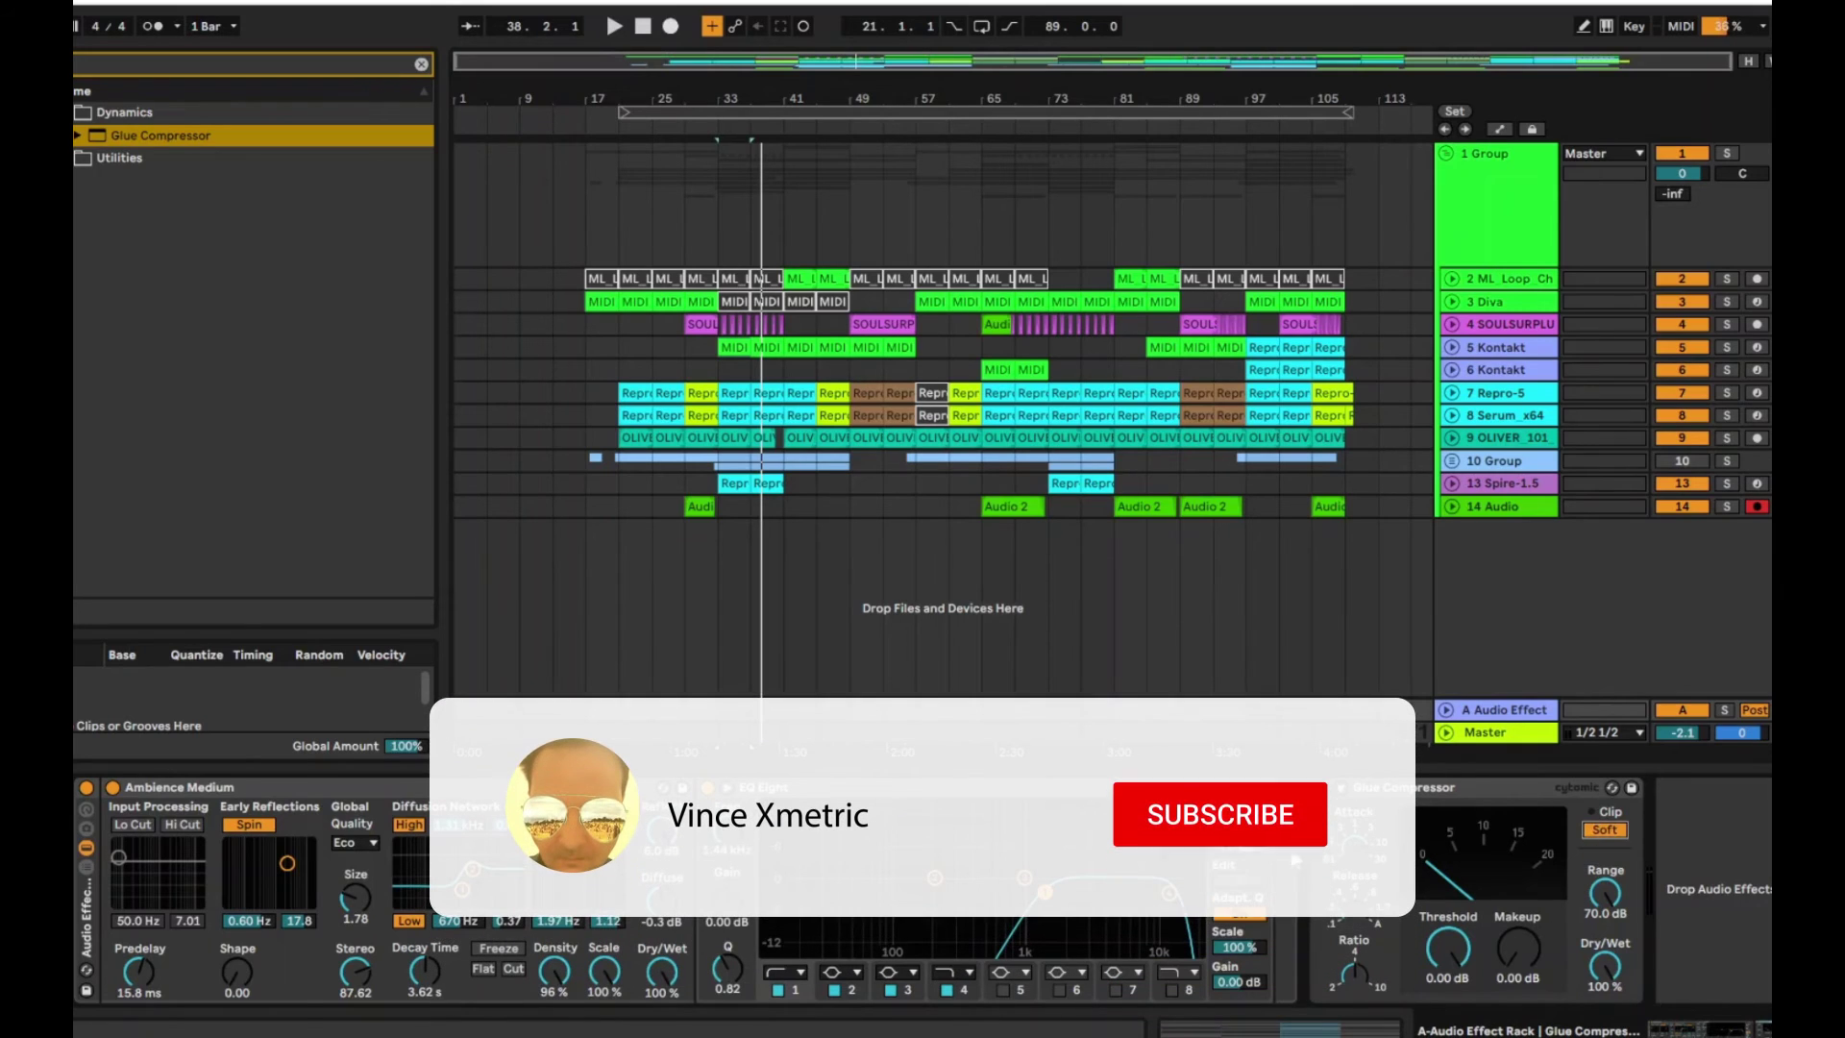
During playback with the group's send at 0 dB, set the Glue Compressor's threshold to -31.4 dB and makeup to 4.13 dB
{"action": "left_click", "coordinate": [614, 26]}
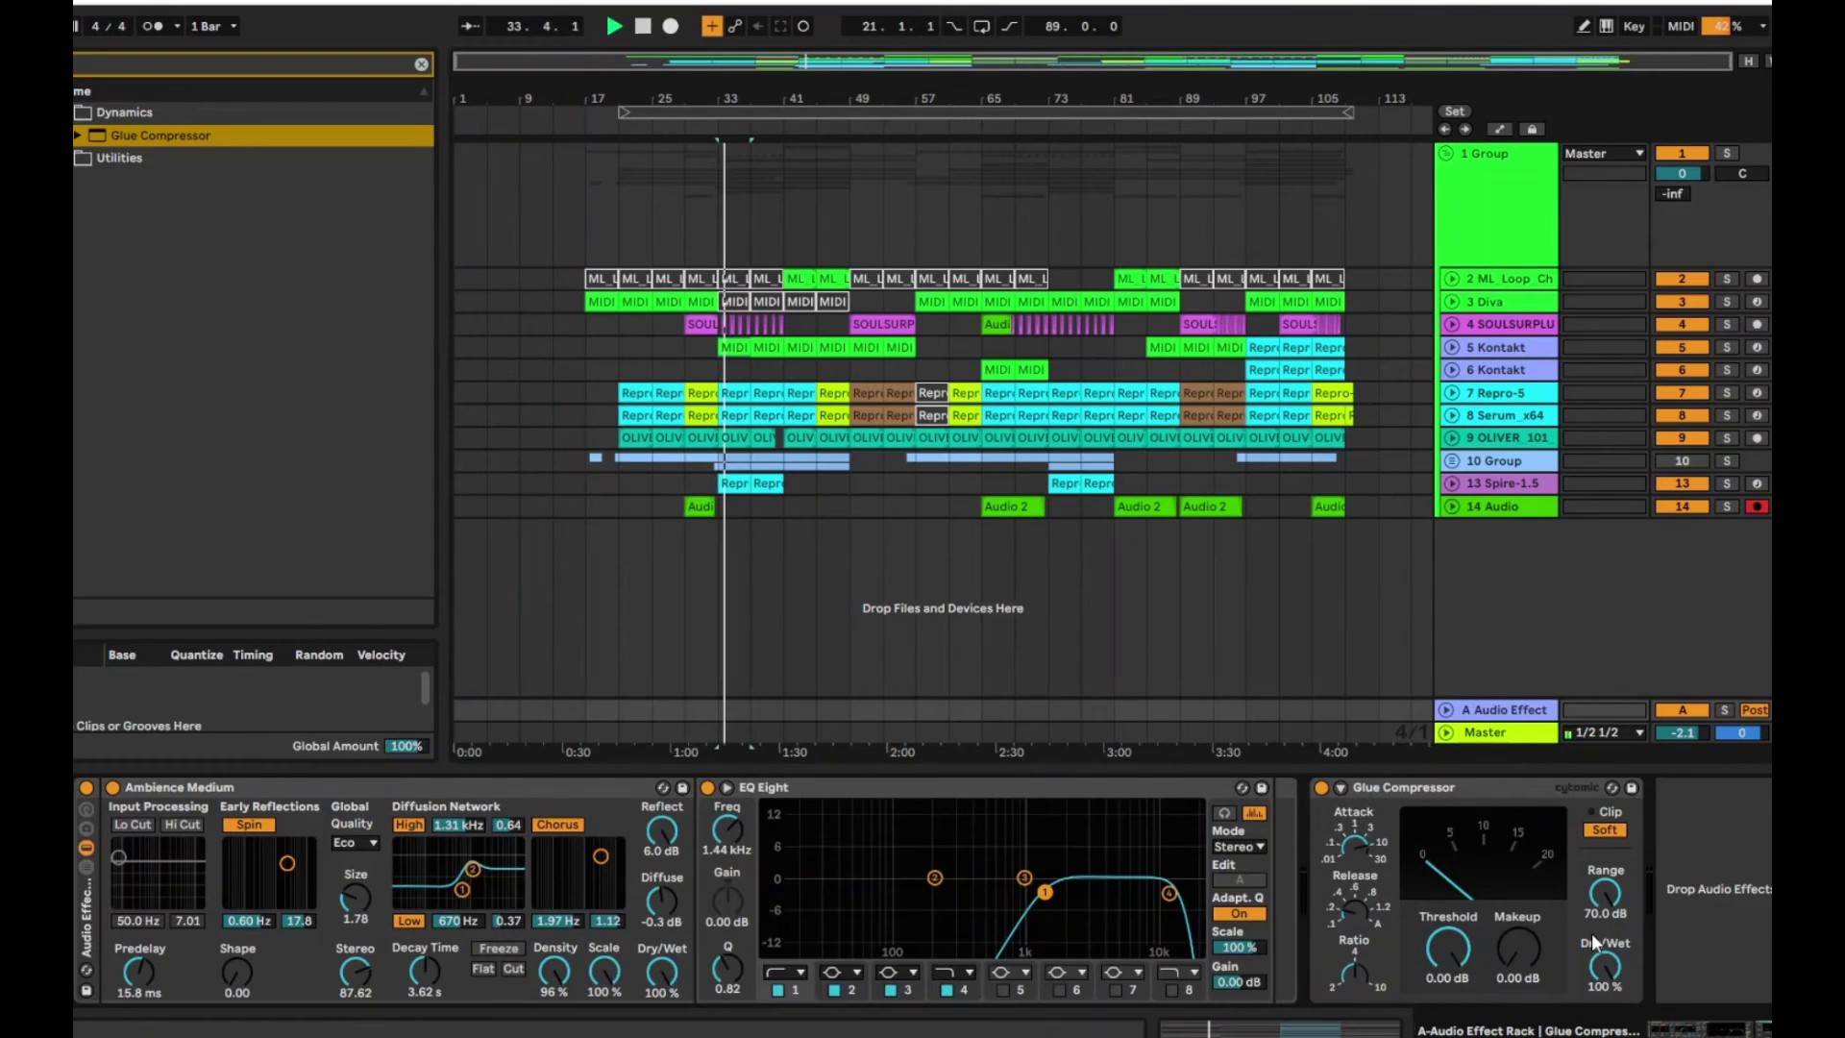
{"action": "left_click_drag", "start_coordinate": [1447, 950], "coordinate": [1447, 1021]}
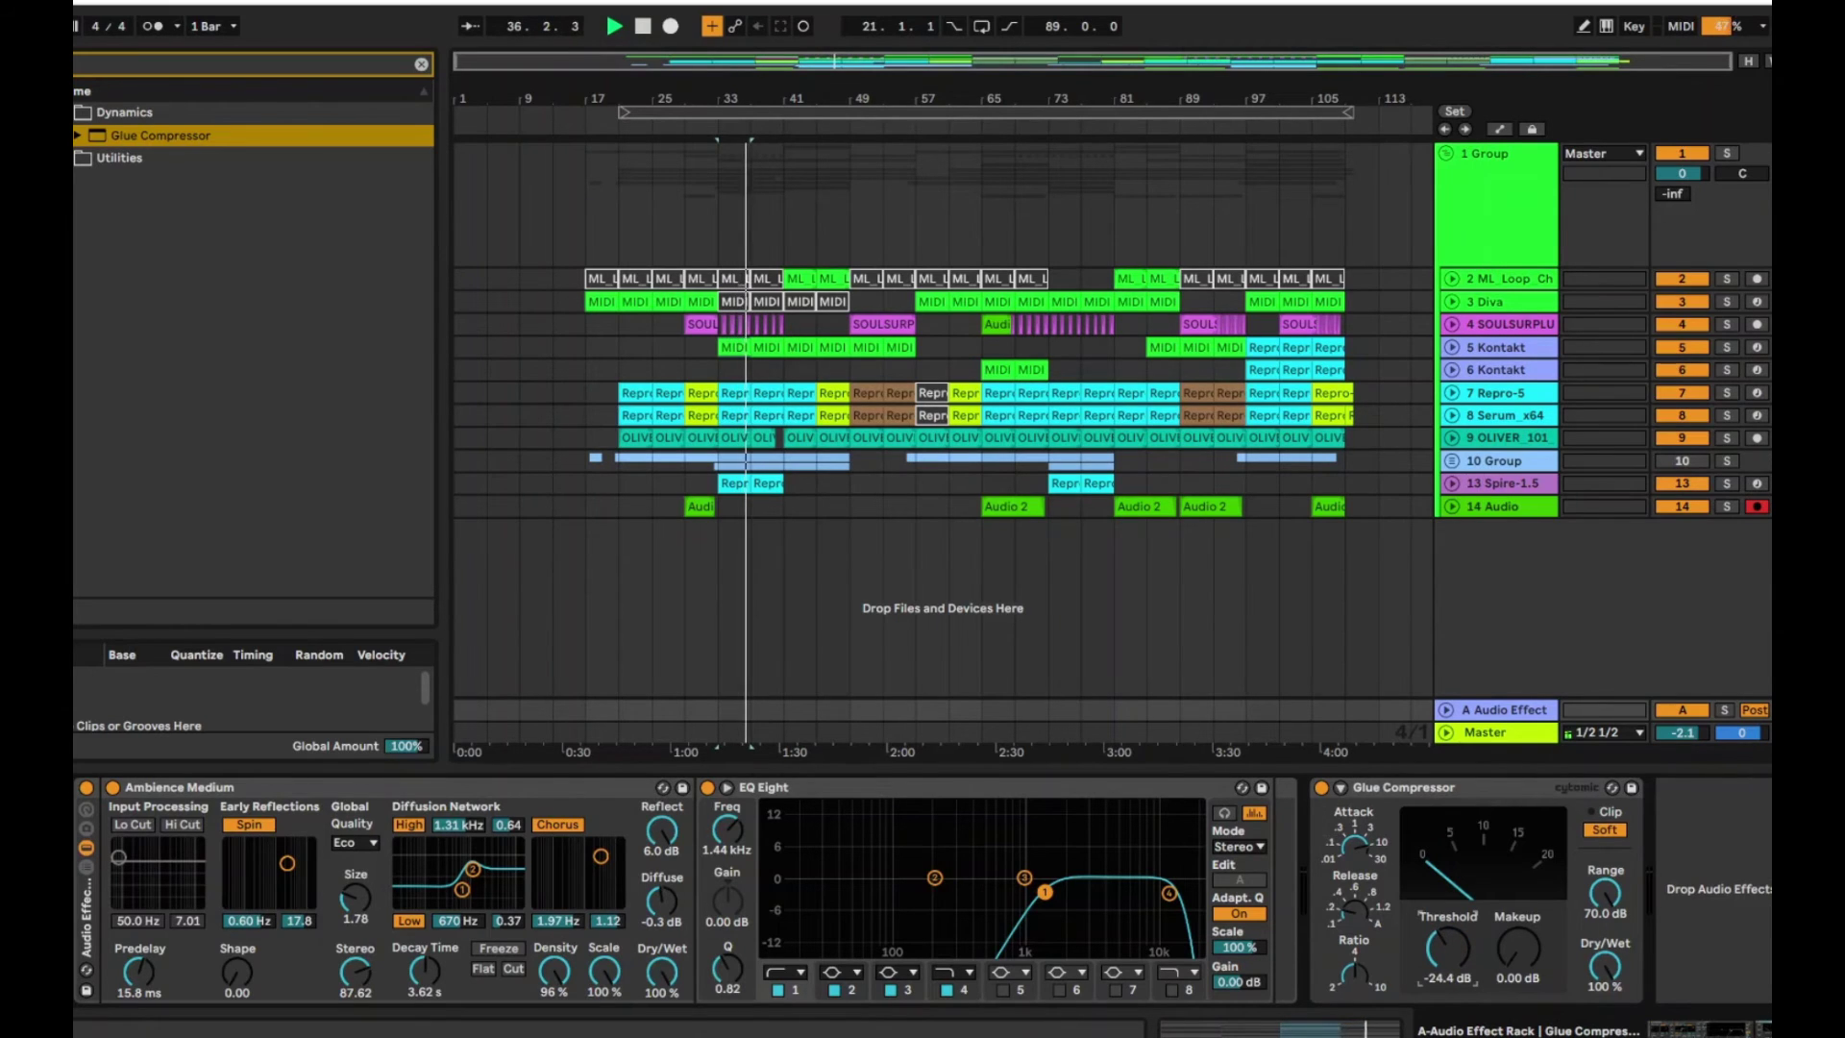
{"action": "left_click", "coordinate": [1674, 194]}
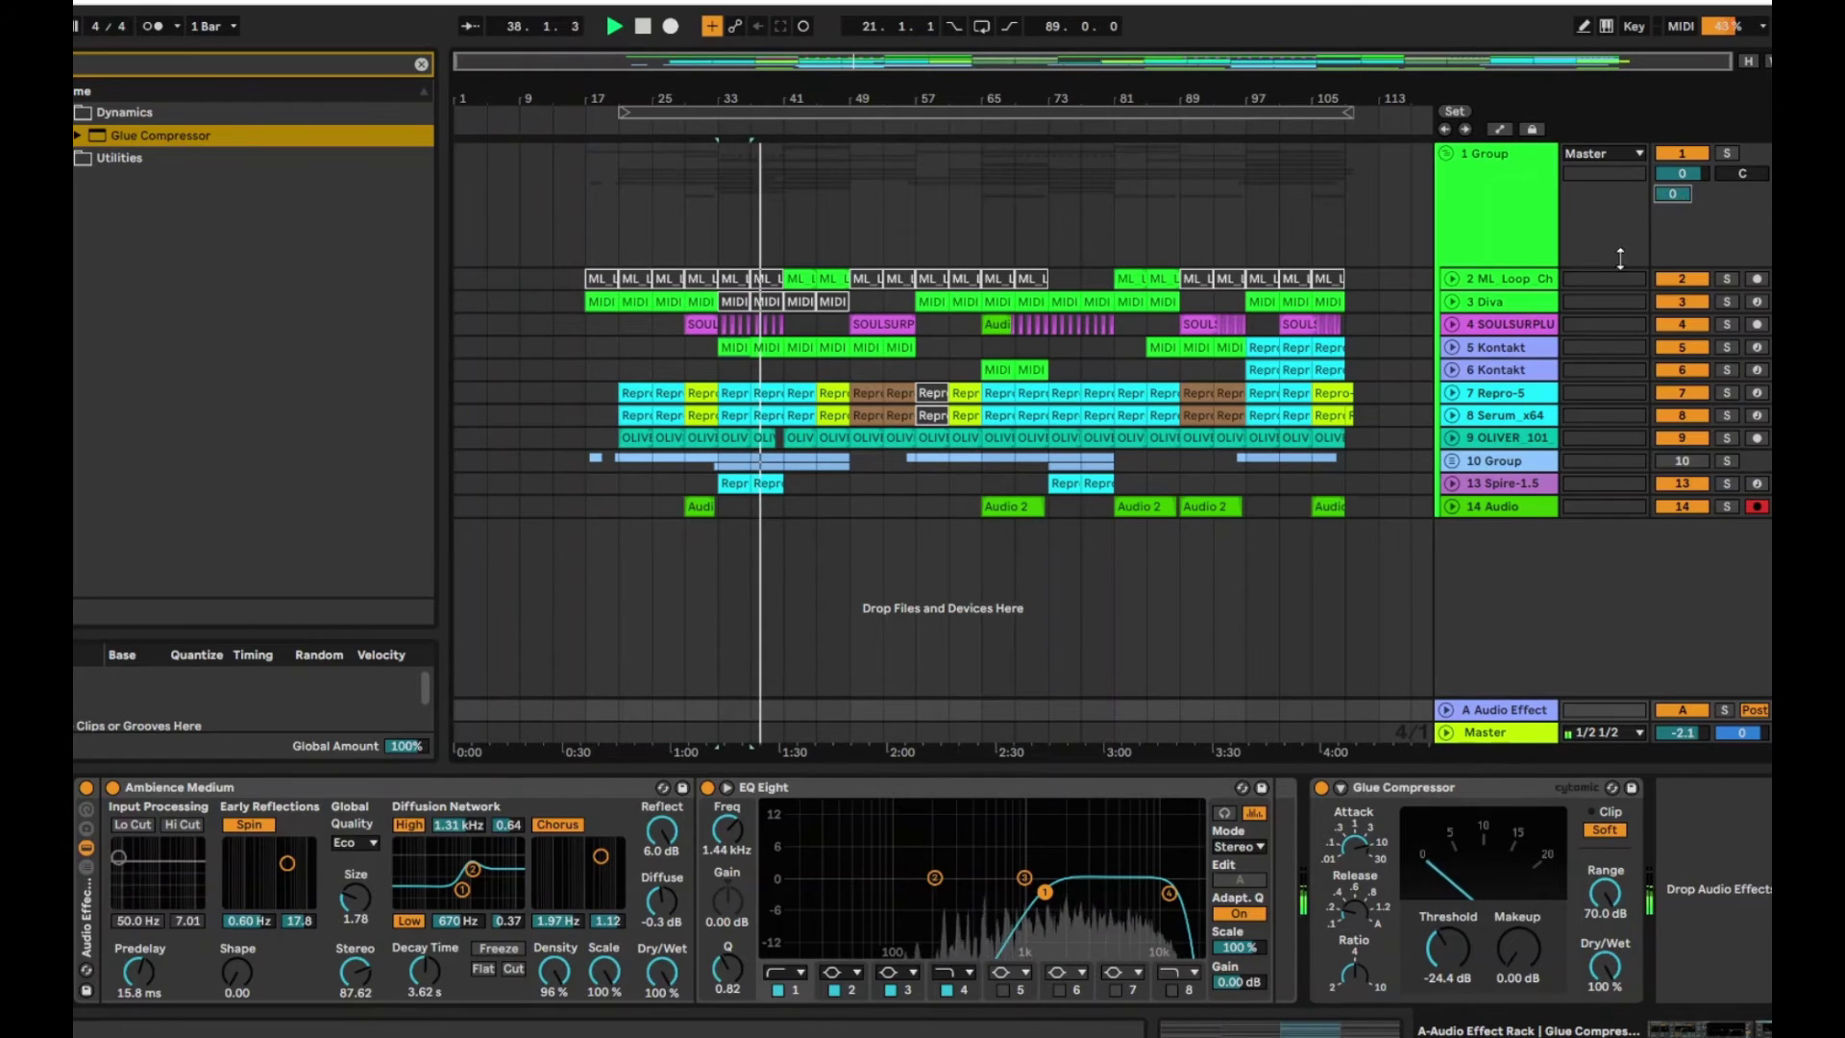
{"action": "mouse_move", "coordinate": [1443, 959]}
{"action": "left_mouse_down"}
{"action": "mouse_move", "coordinate": [1516, 947]}
{"action": "mouse_move", "coordinate": [1516, 924]}
{"action": "mouse_move", "coordinate": [1452, 962]}
{"action": "mouse_move", "coordinate": [1502, 961]}
{"action": "mouse_move", "coordinate": [1447, 961]}
{"action": "left_mouse_up"}
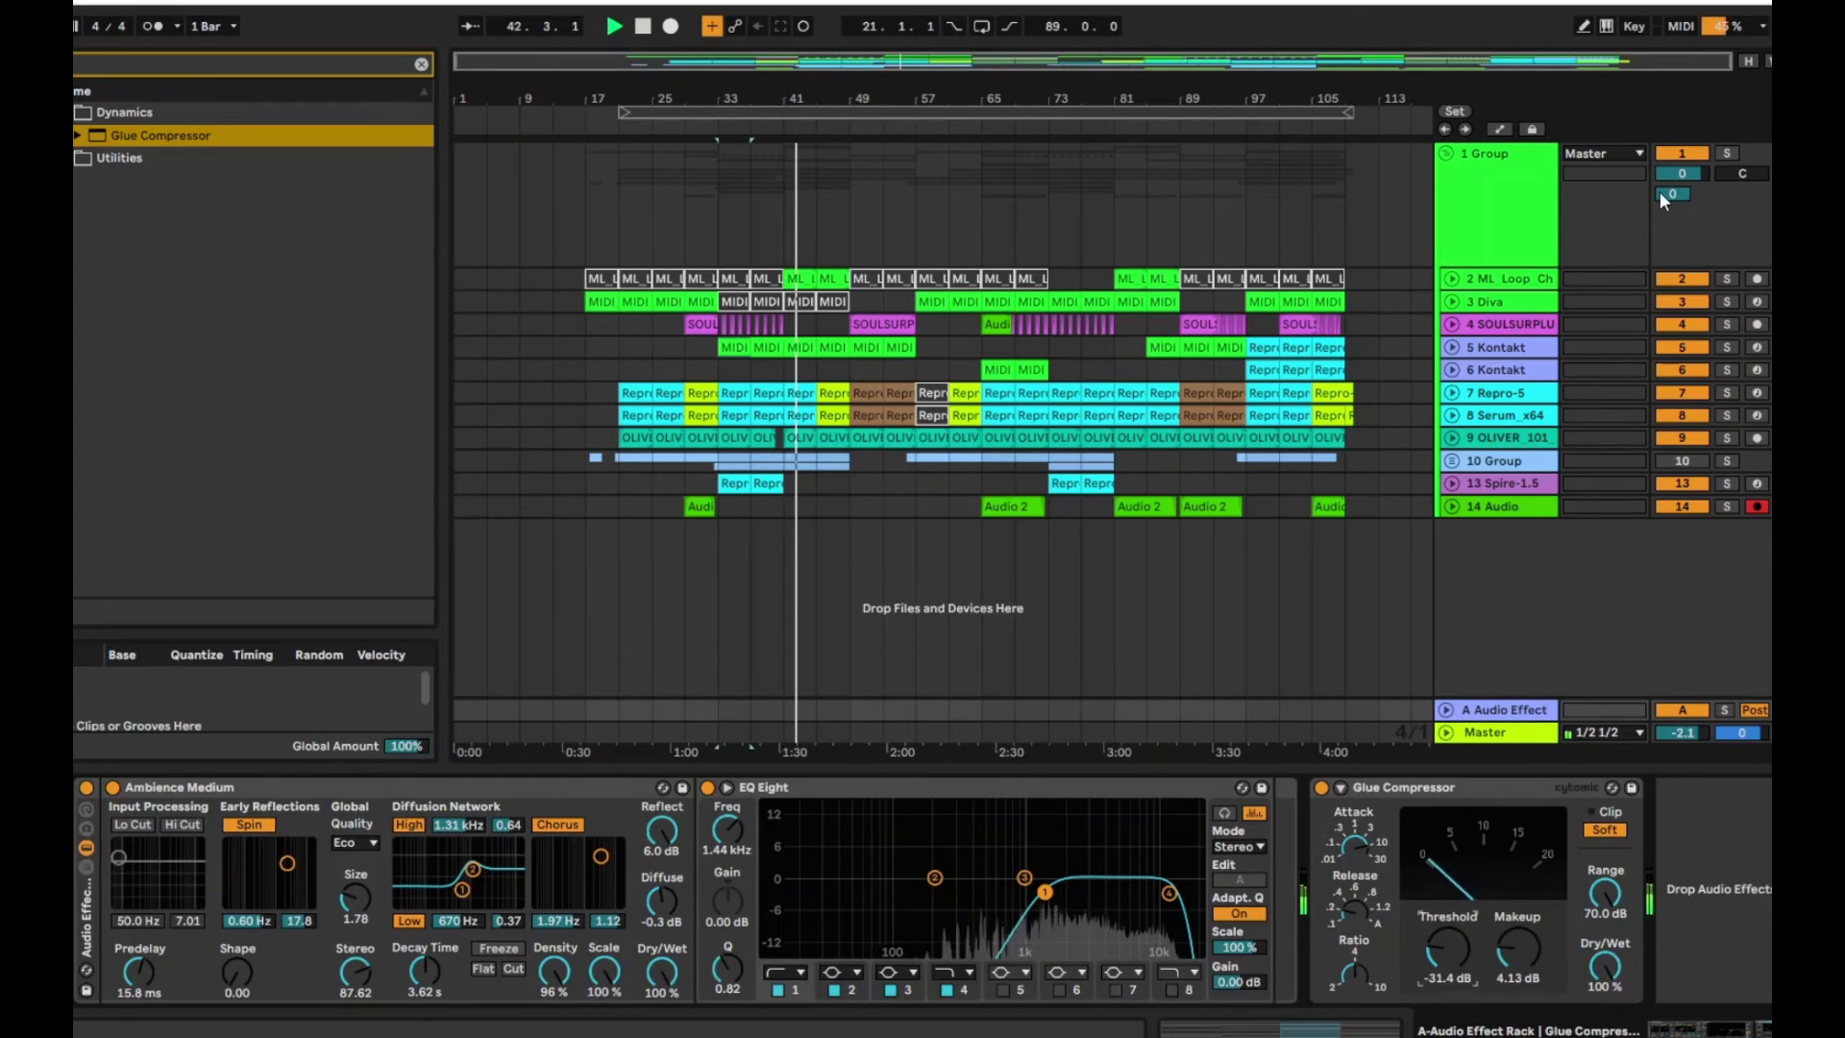
Lower the group's send to -16.0 dB and move the Glue Compressor into the return's effect rack after EQ Eight
{"action": "mouse_move", "coordinate": [1664, 188]}
{"action": "left_mouse_down"}
{"action": "mouse_move", "coordinate": [1665, 250]}
{"action": "mouse_move", "coordinate": [1672, 165]}
{"action": "mouse_move", "coordinate": [1672, 216]}
{"action": "left_mouse_up"}
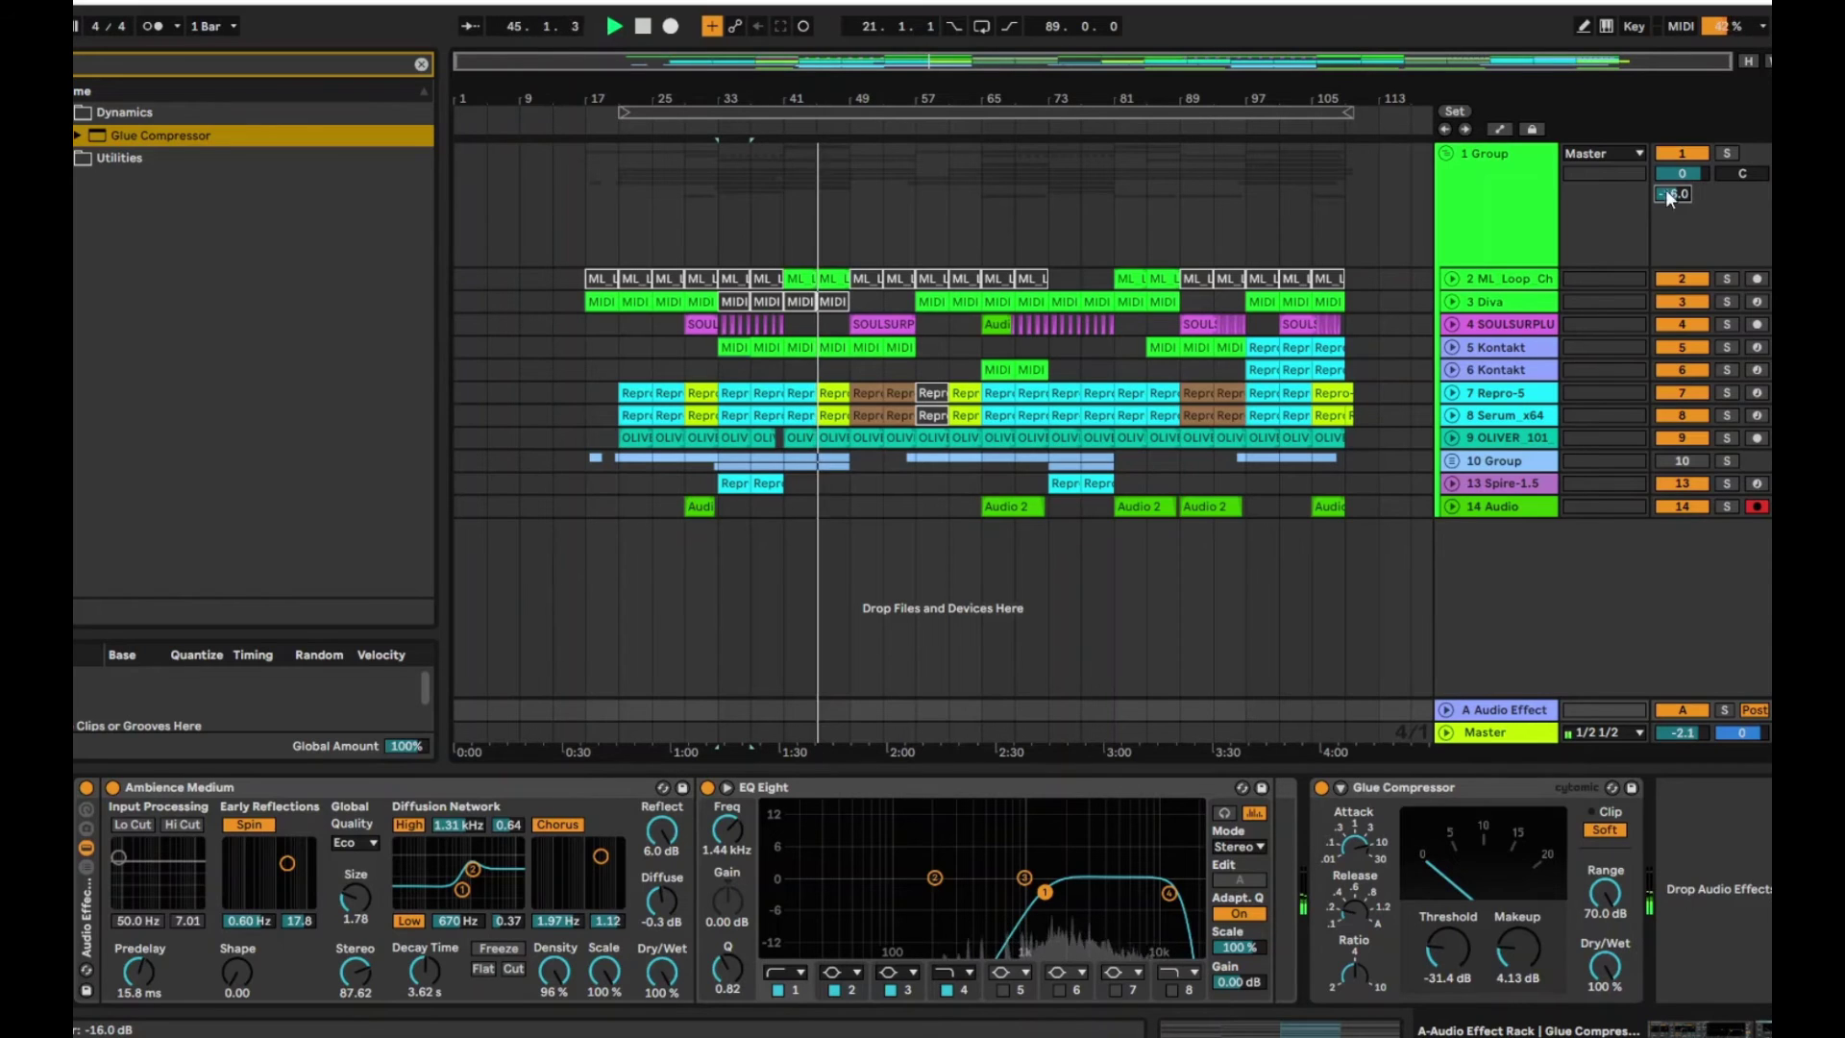
{"action": "left_click_drag", "start_coordinate": [1442, 788], "coordinate": [1259, 812]}
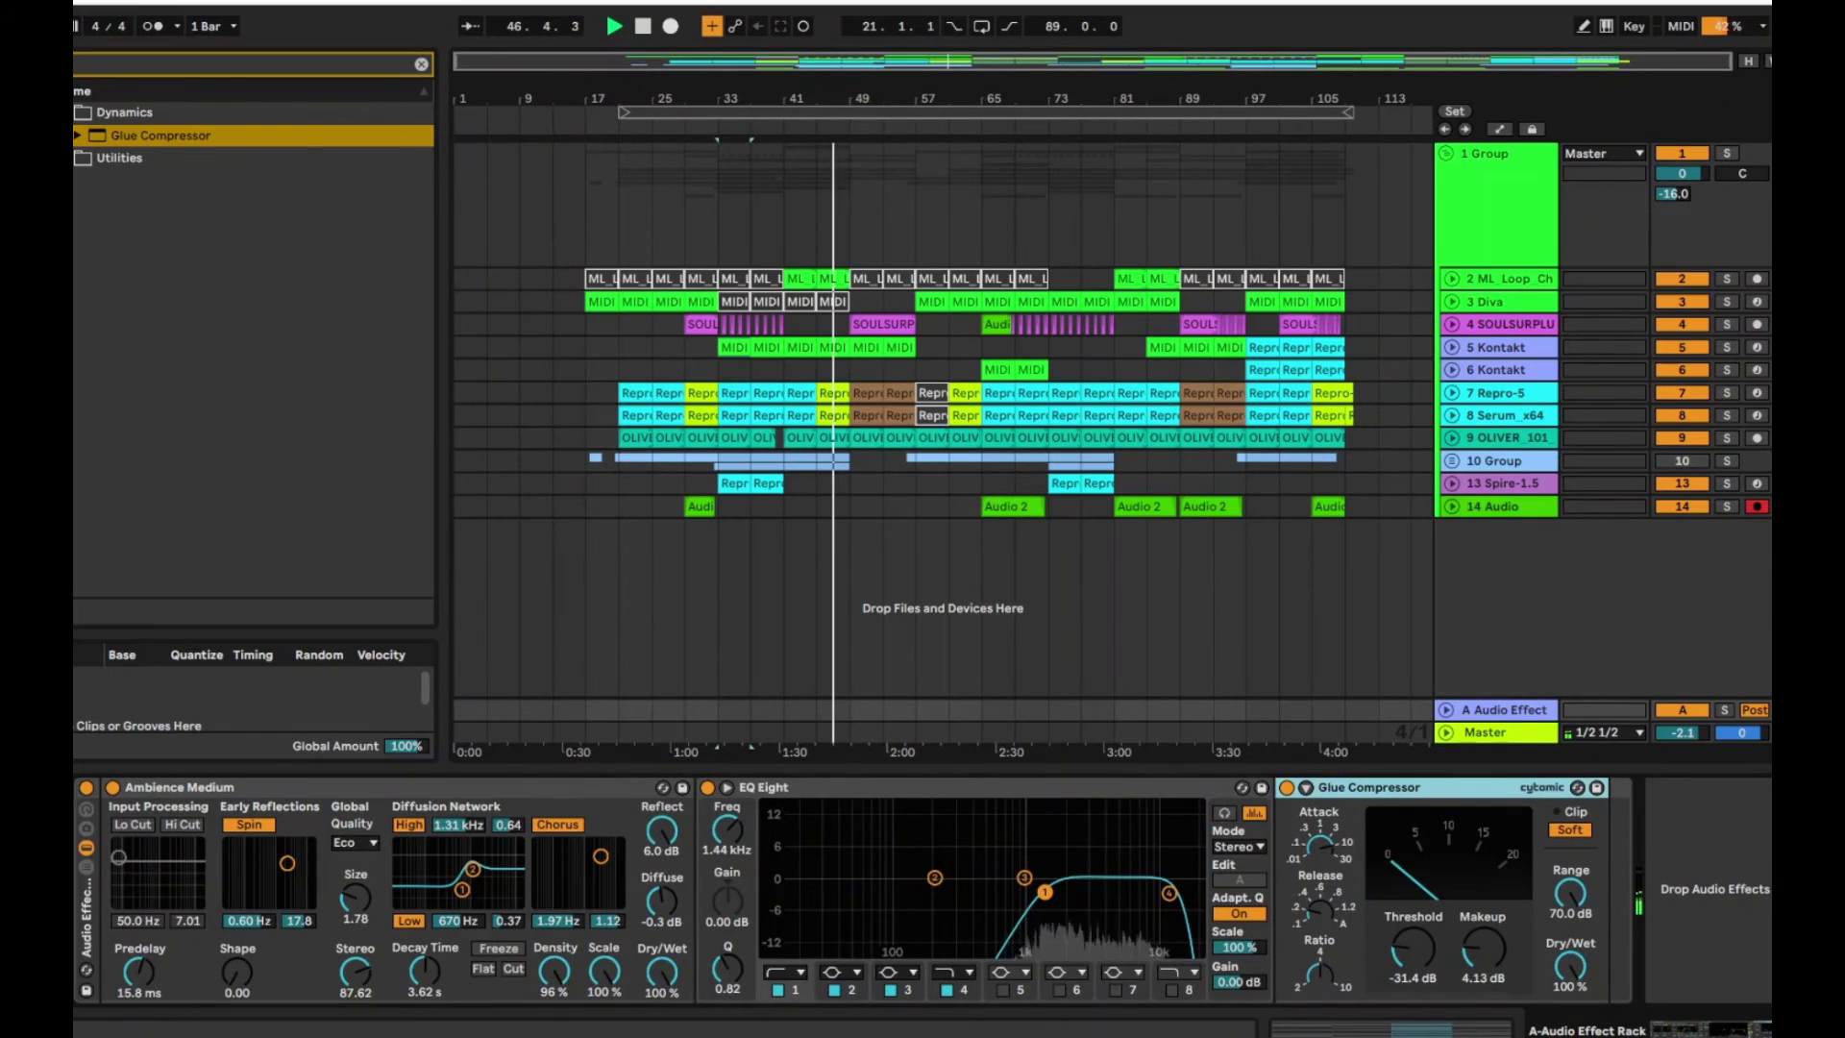
Bypass and re-enable the rack repeatedly during playback to compare the mix with and without the compressed reverb
{"action": "left_click", "coordinate": [85, 786]}
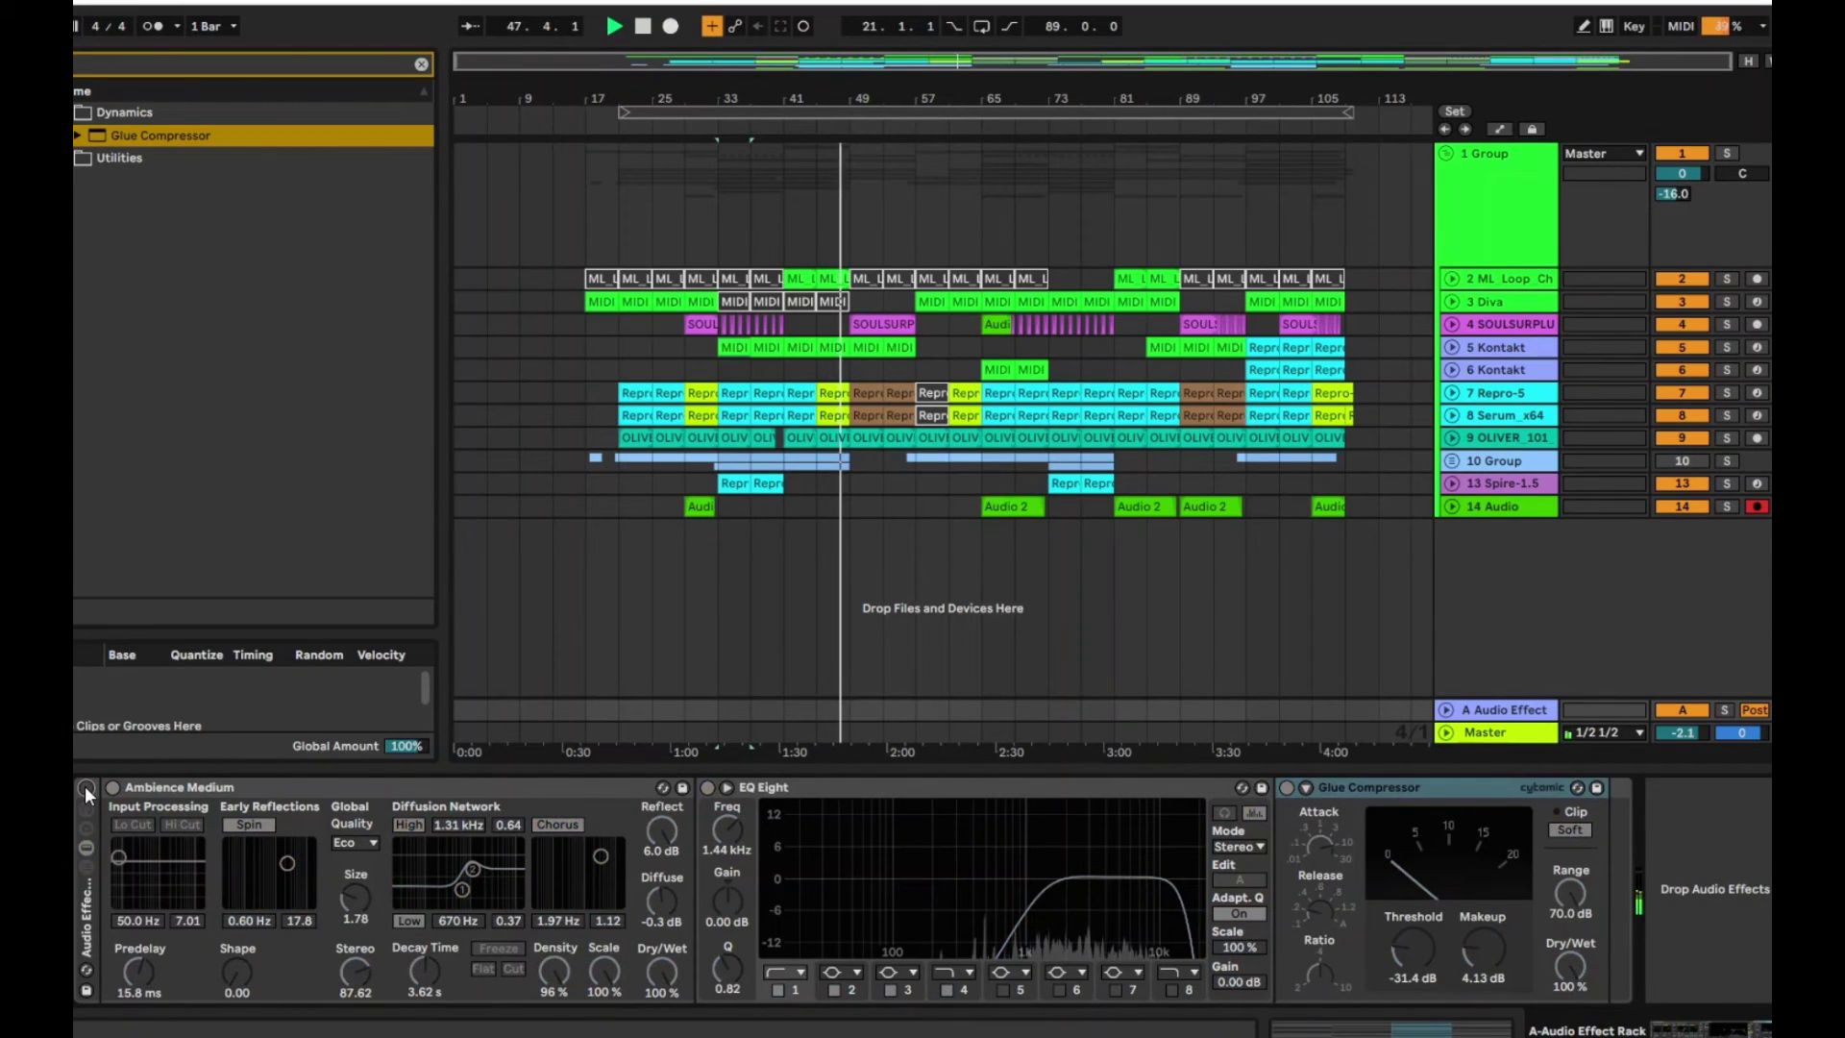
{"action": "left_click", "coordinate": [85, 786]}
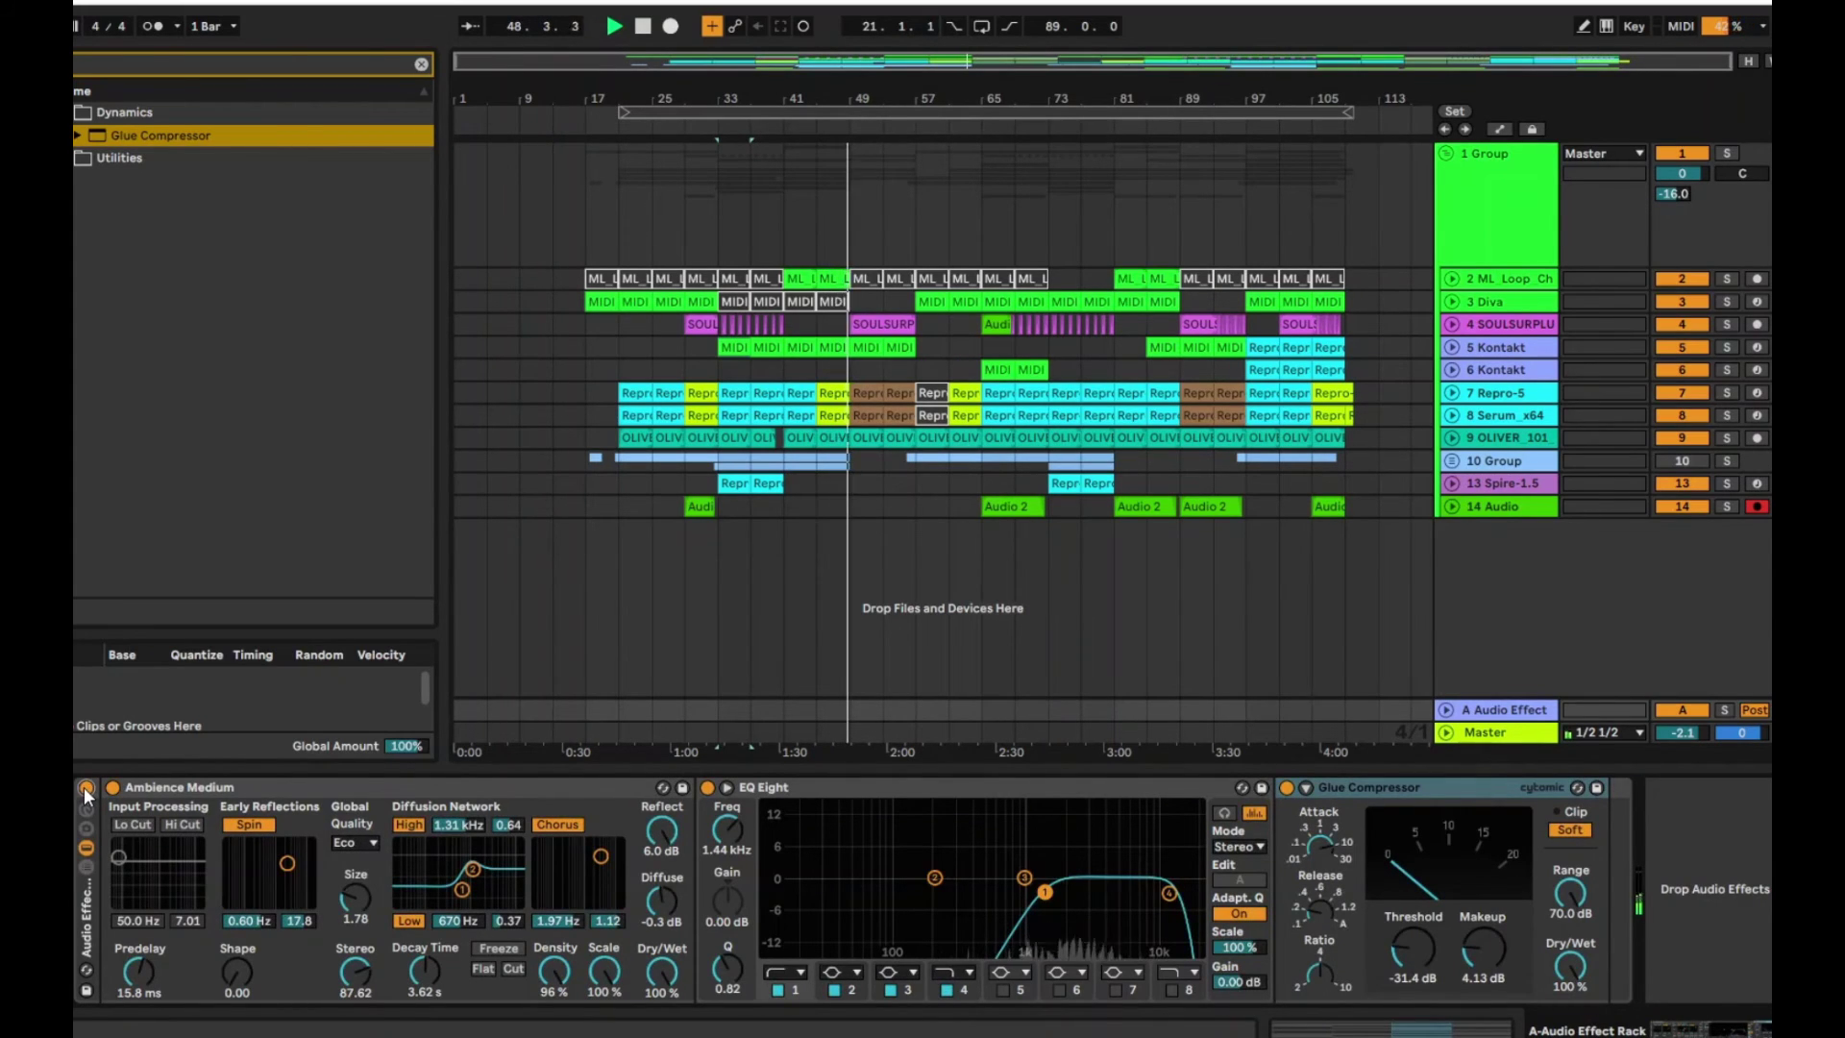
{"action": "left_click", "coordinate": [86, 788]}
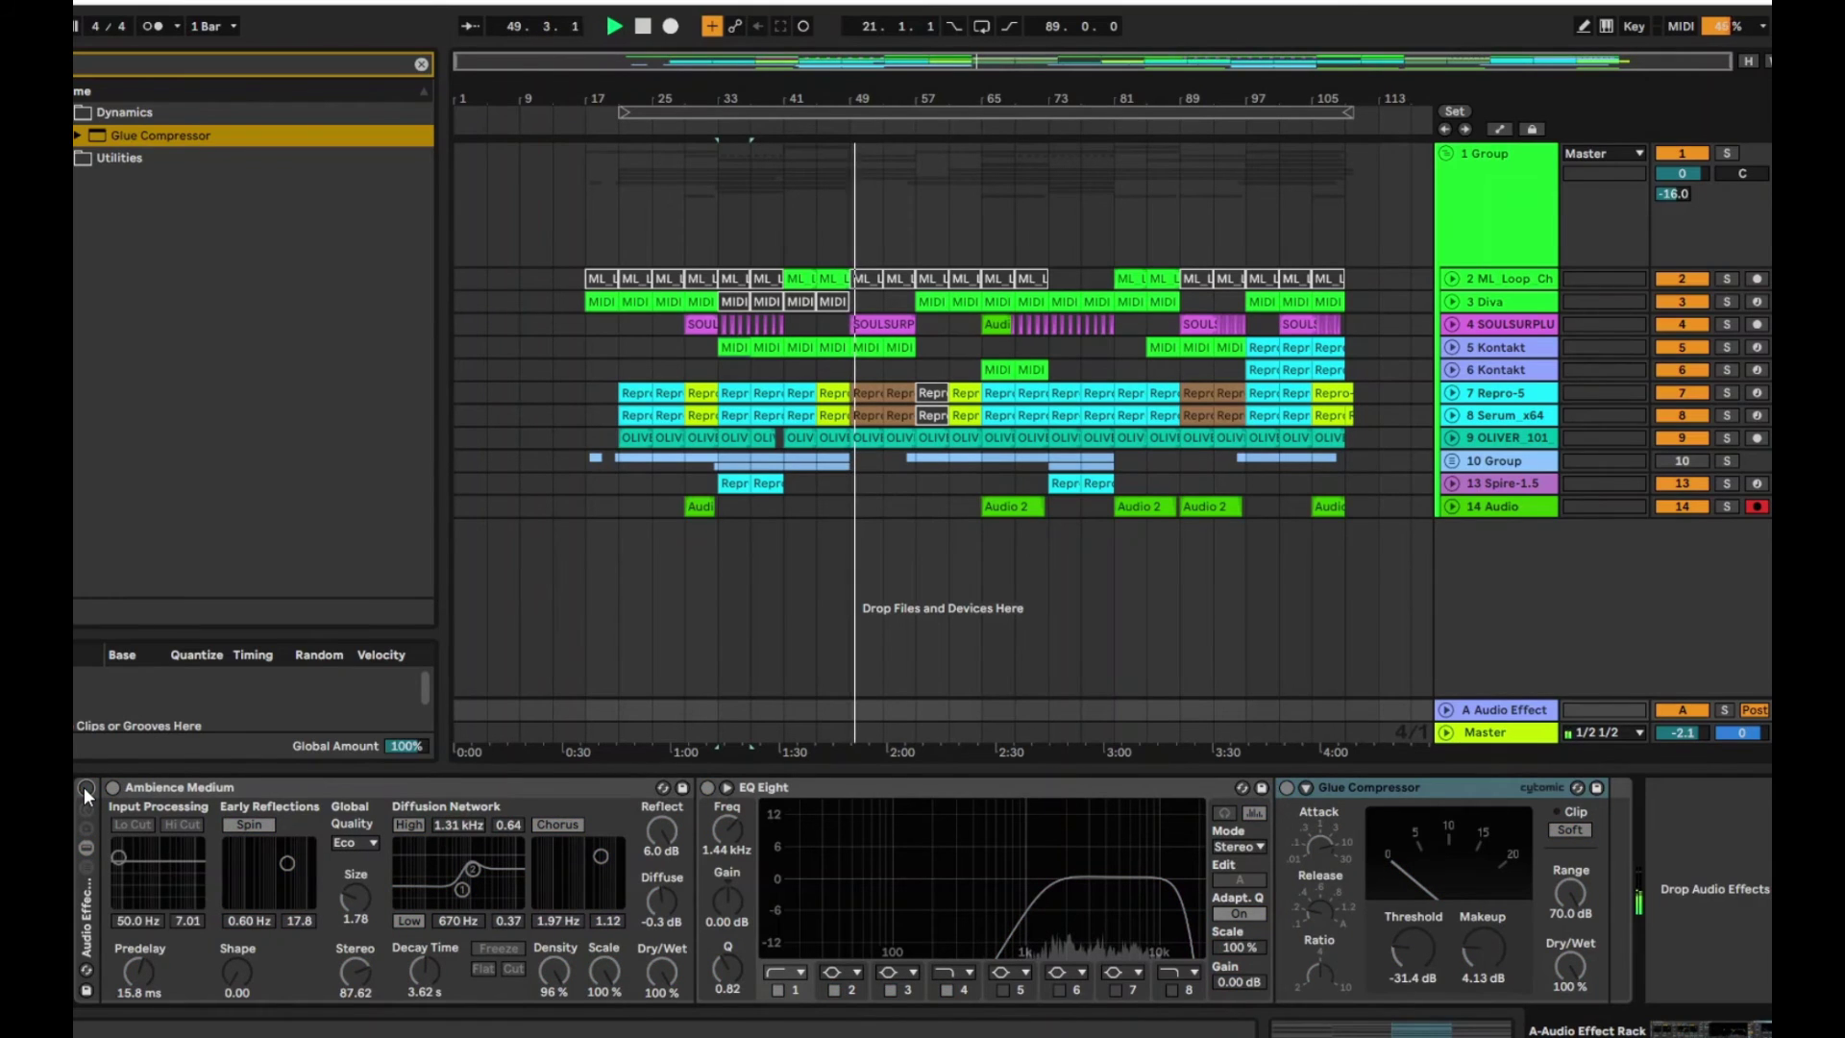
{"action": "left_click", "coordinate": [85, 787]}
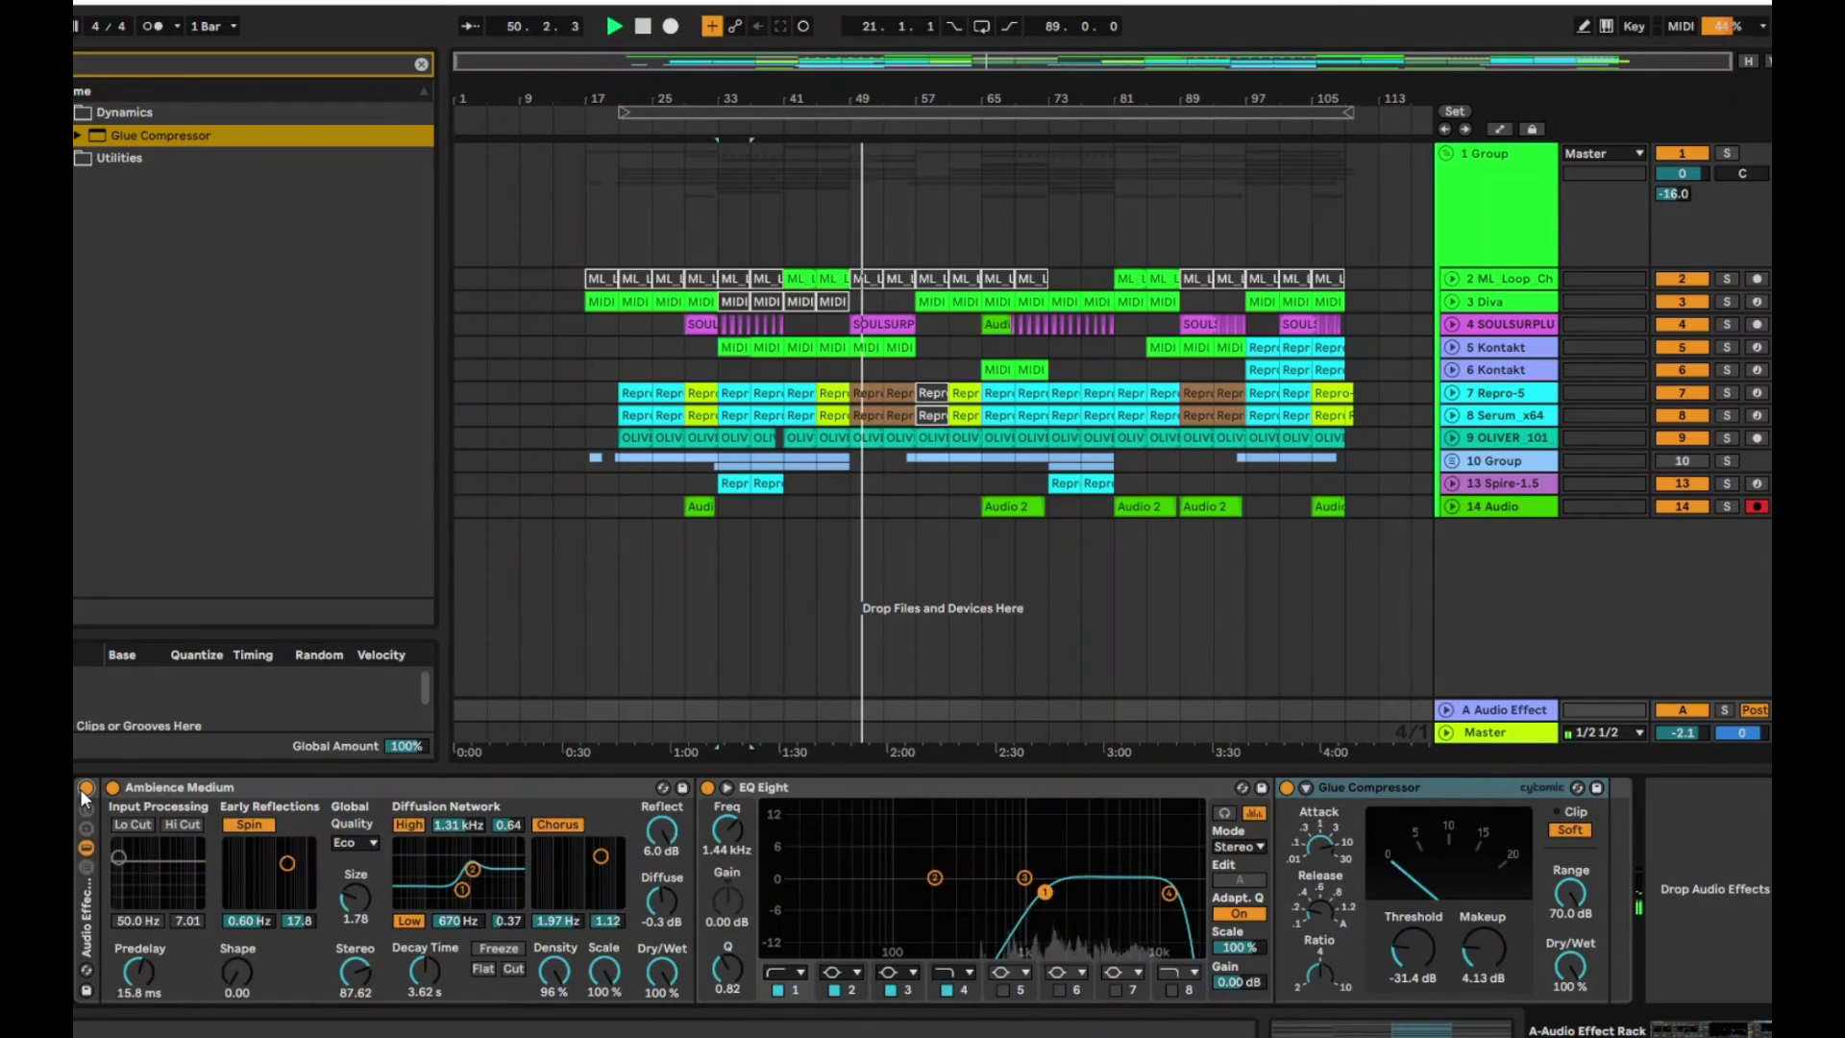
{"action": "left_click", "coordinate": [82, 790]}
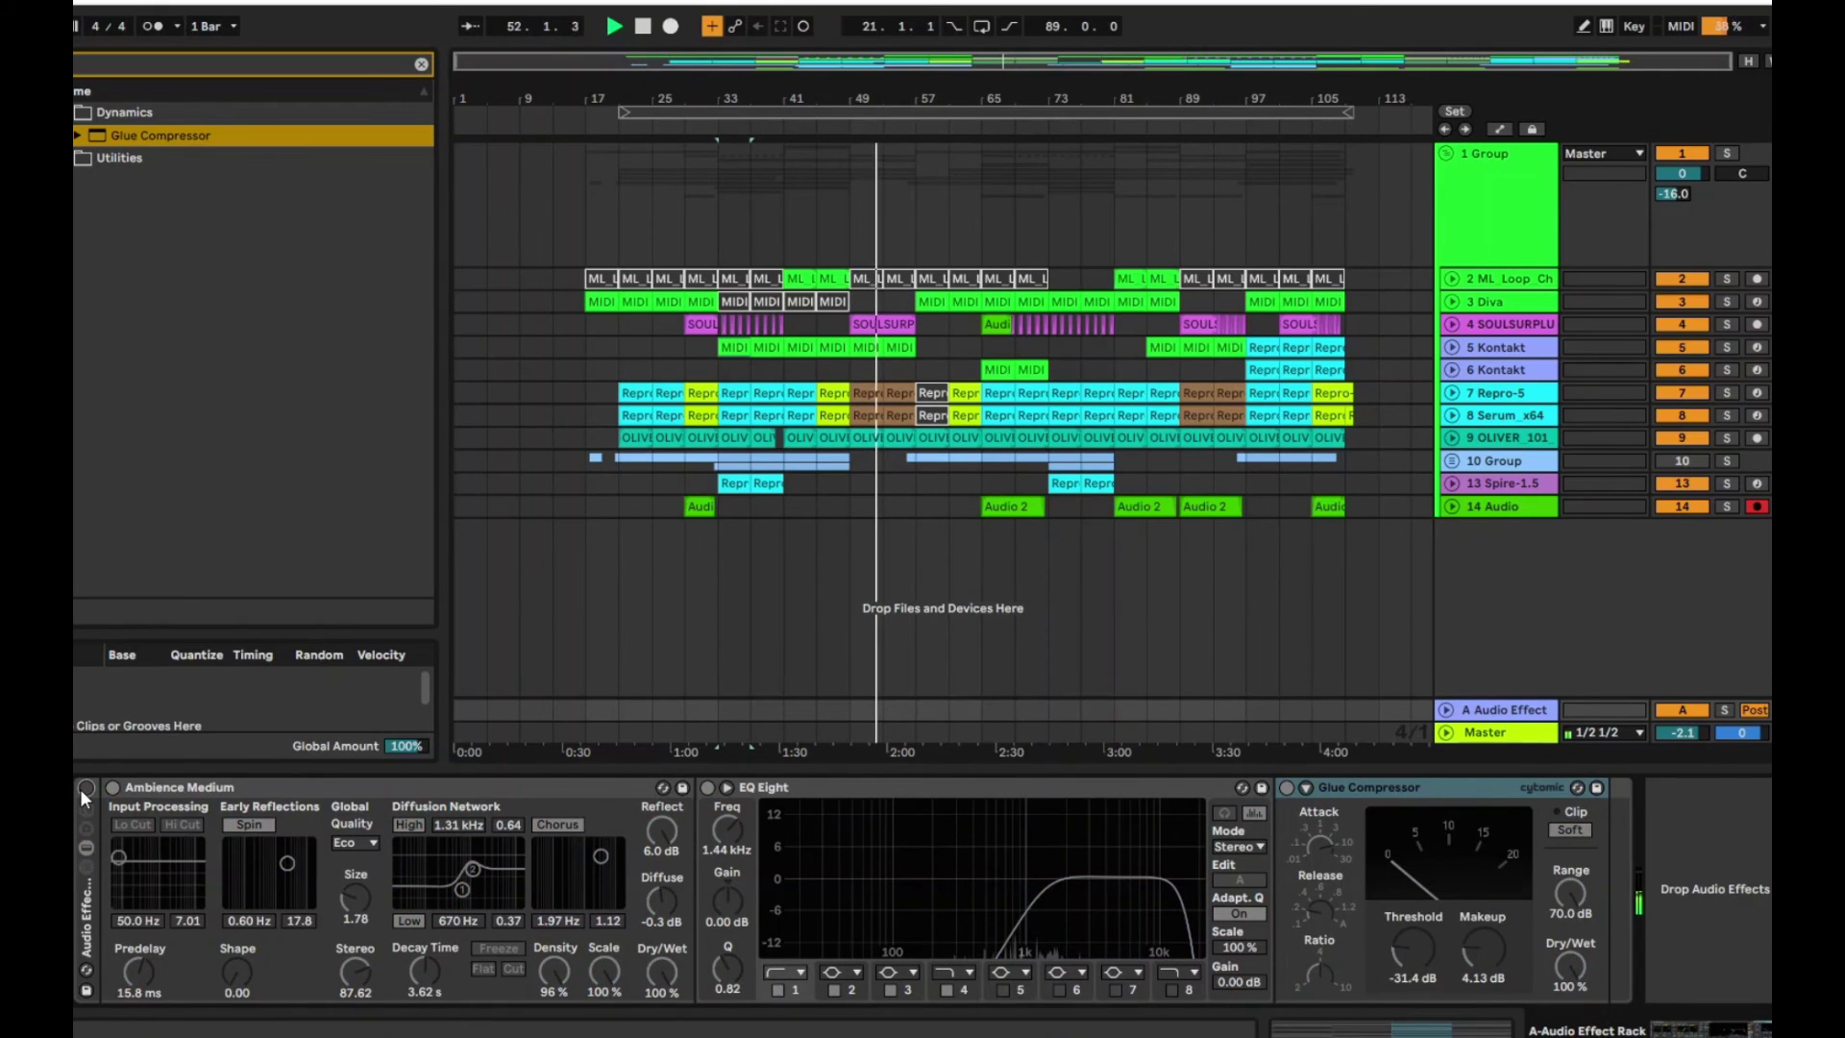
{"action": "left_click", "coordinate": [82, 790]}
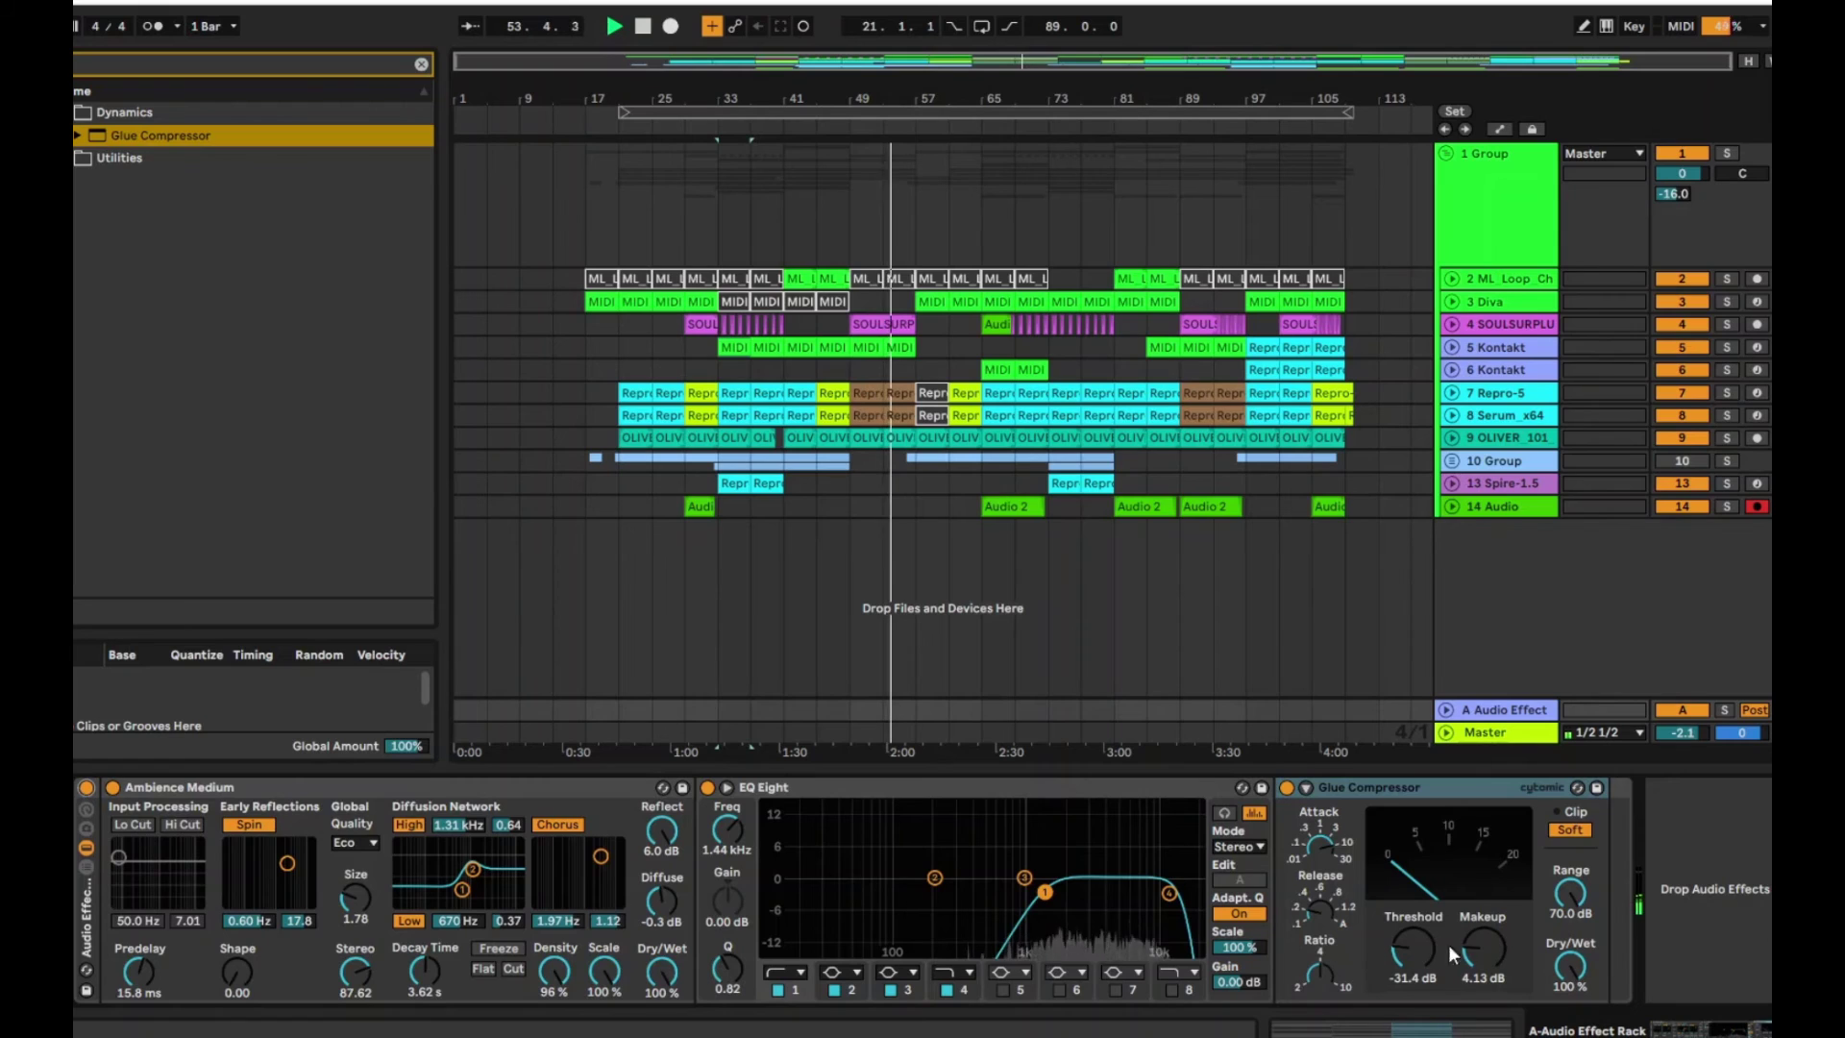
Raise the Glue Compressor's makeup to 6.51 dB and compare the result against the bypassed rack
{"action": "left_click_drag", "start_coordinate": [1483, 951], "coordinate": [1536, 903]}
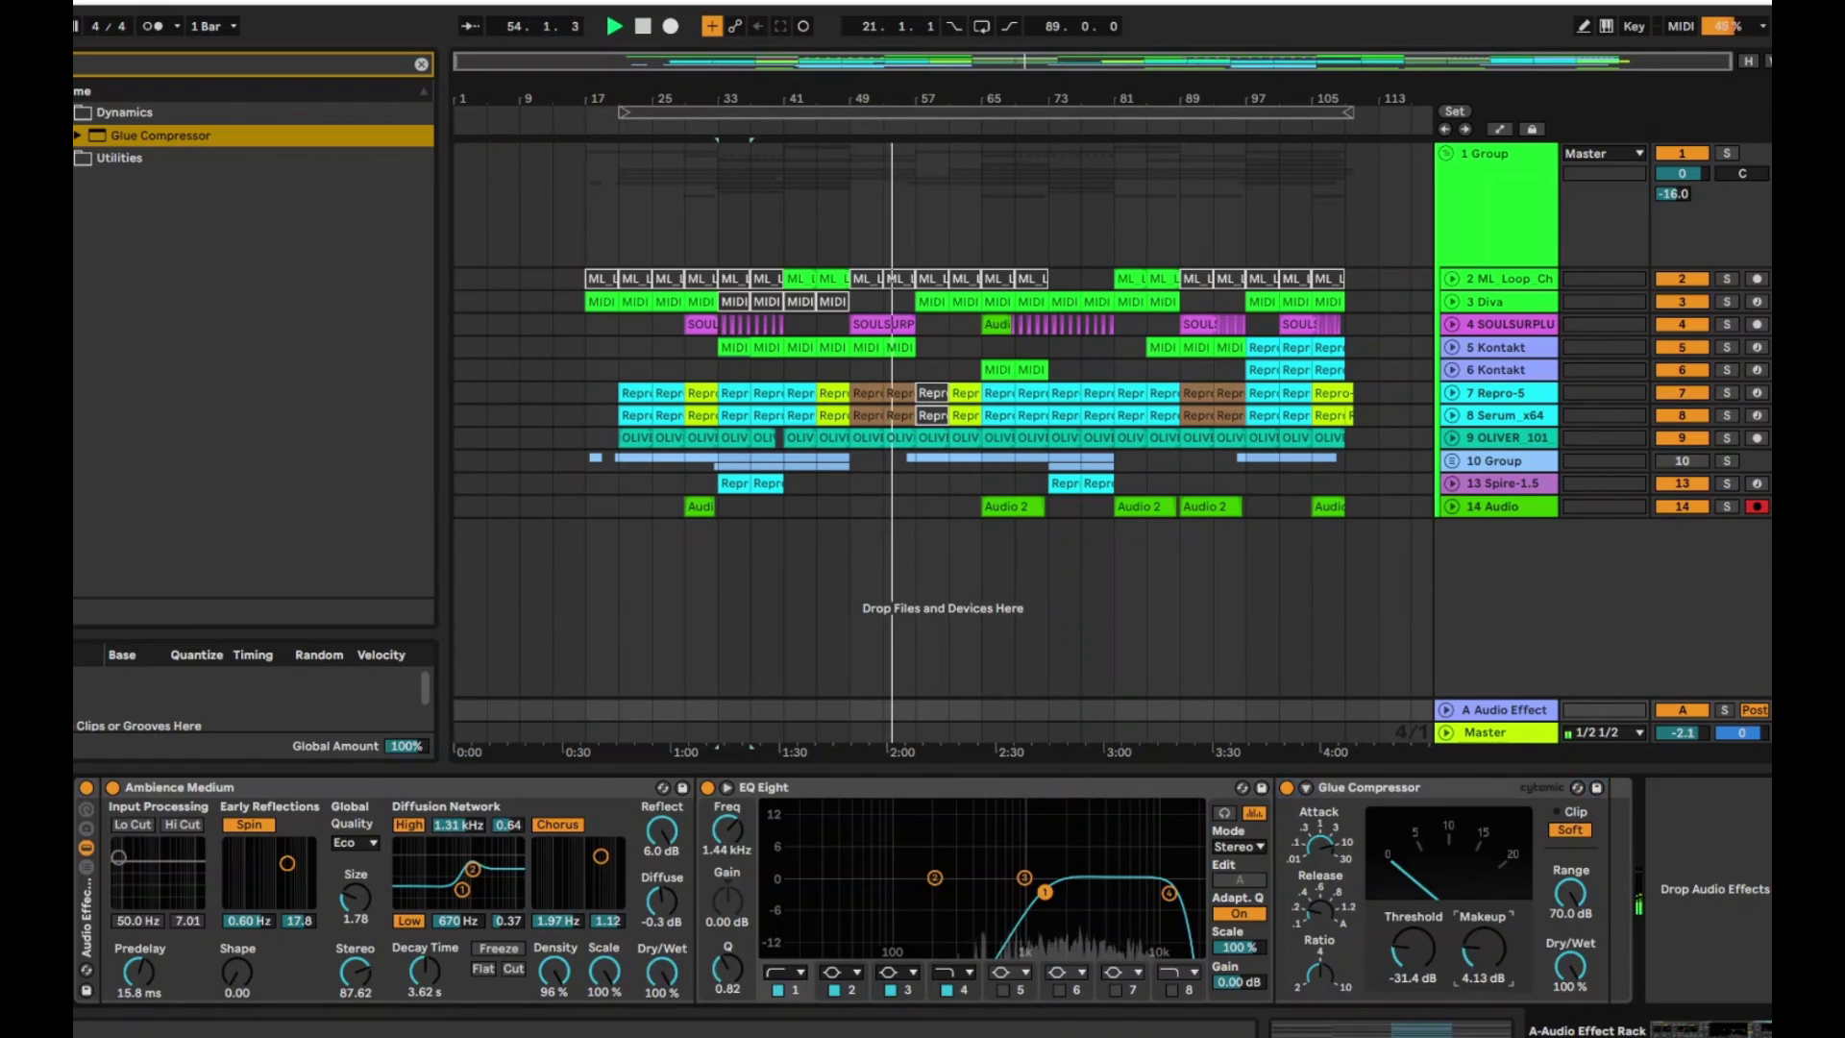
{"action": "left_click", "coordinate": [1566, 827]}
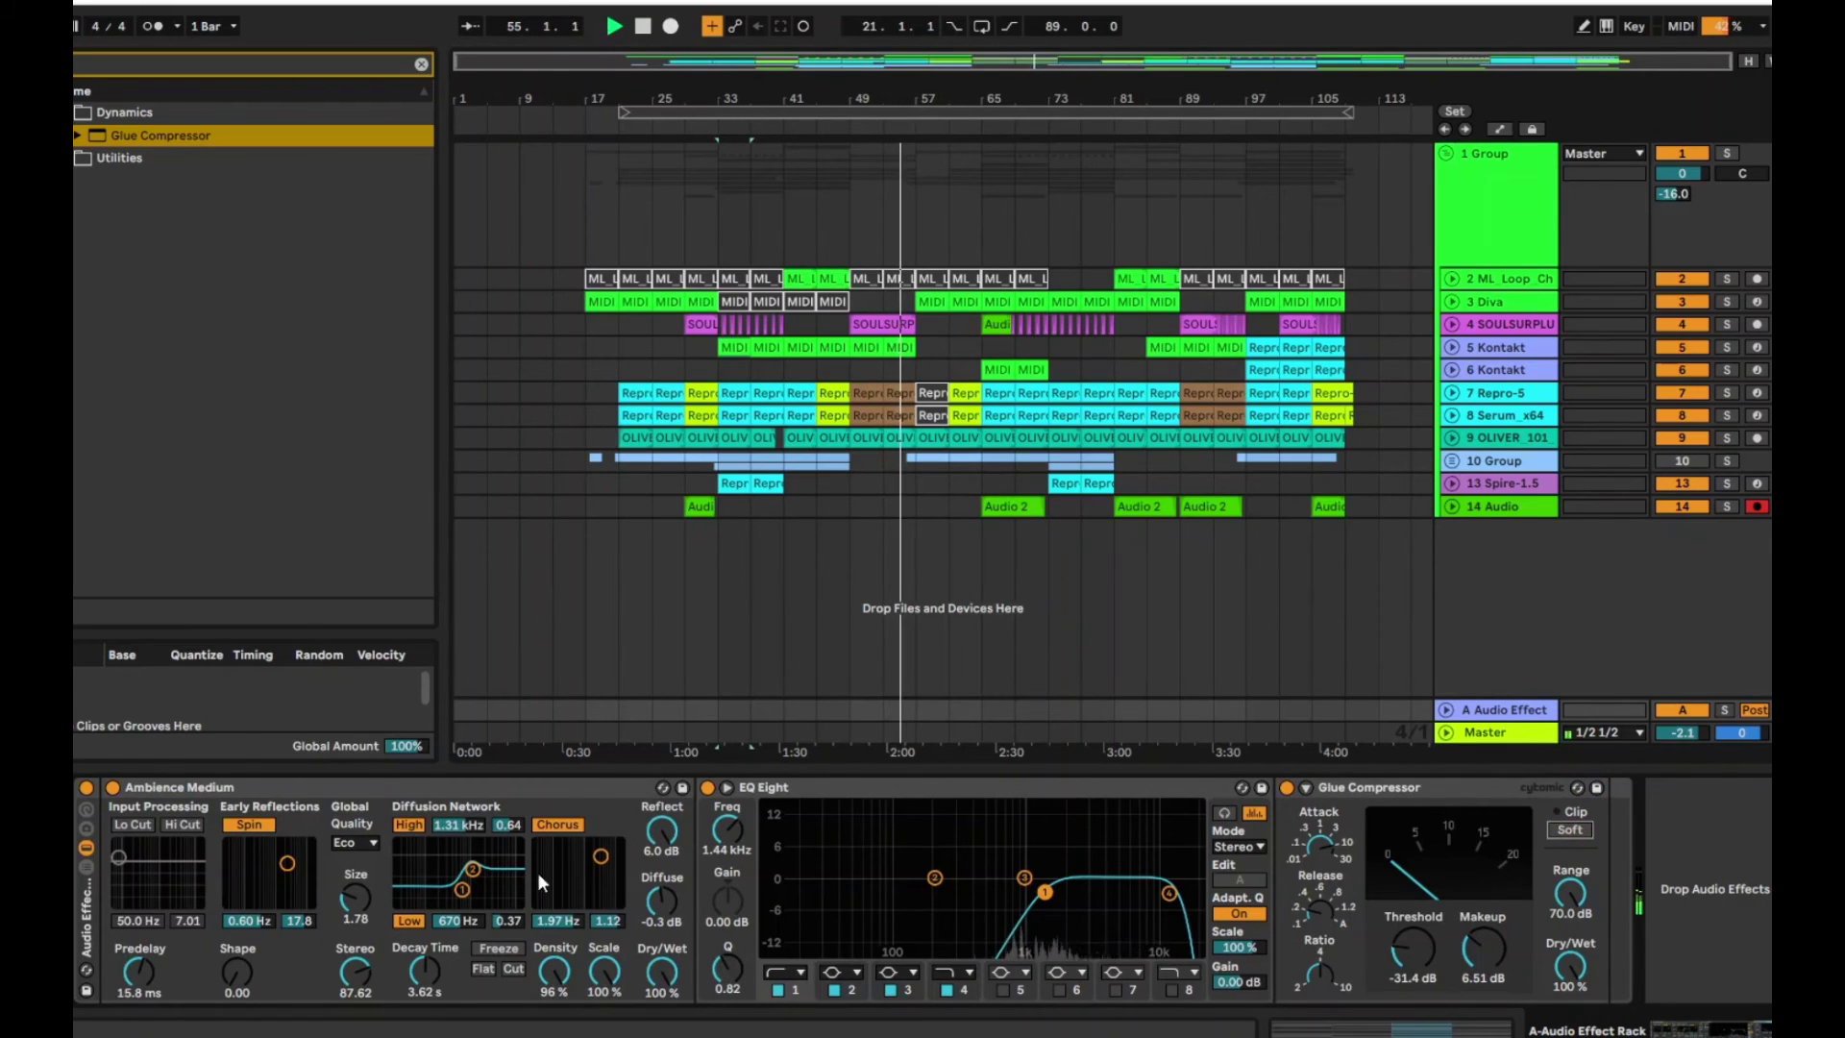
{"action": "left_click", "coordinate": [87, 787]}
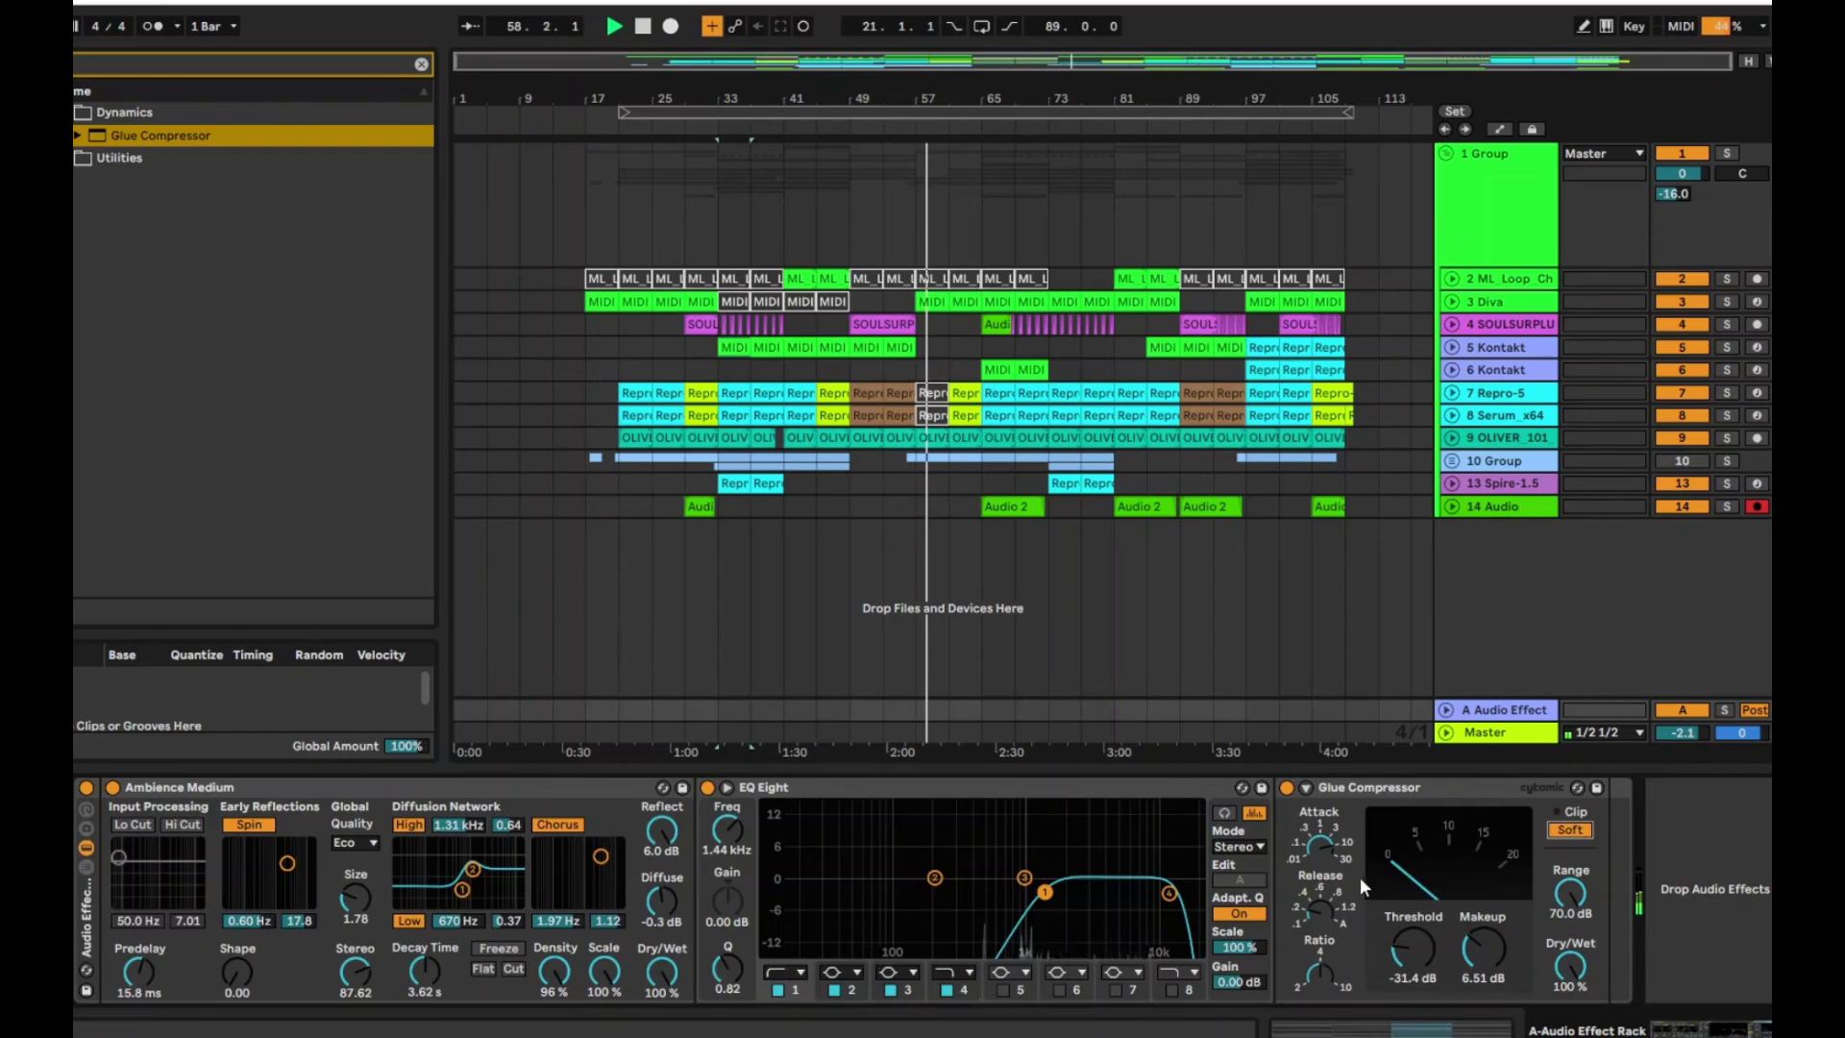
Fine-tune the Glue Compressor's attack and set the group's send to -15.3 dB during playback, ending with playback stopped
{"action": "left_click_drag", "start_coordinate": [1322, 844], "coordinate": [1322, 865]}
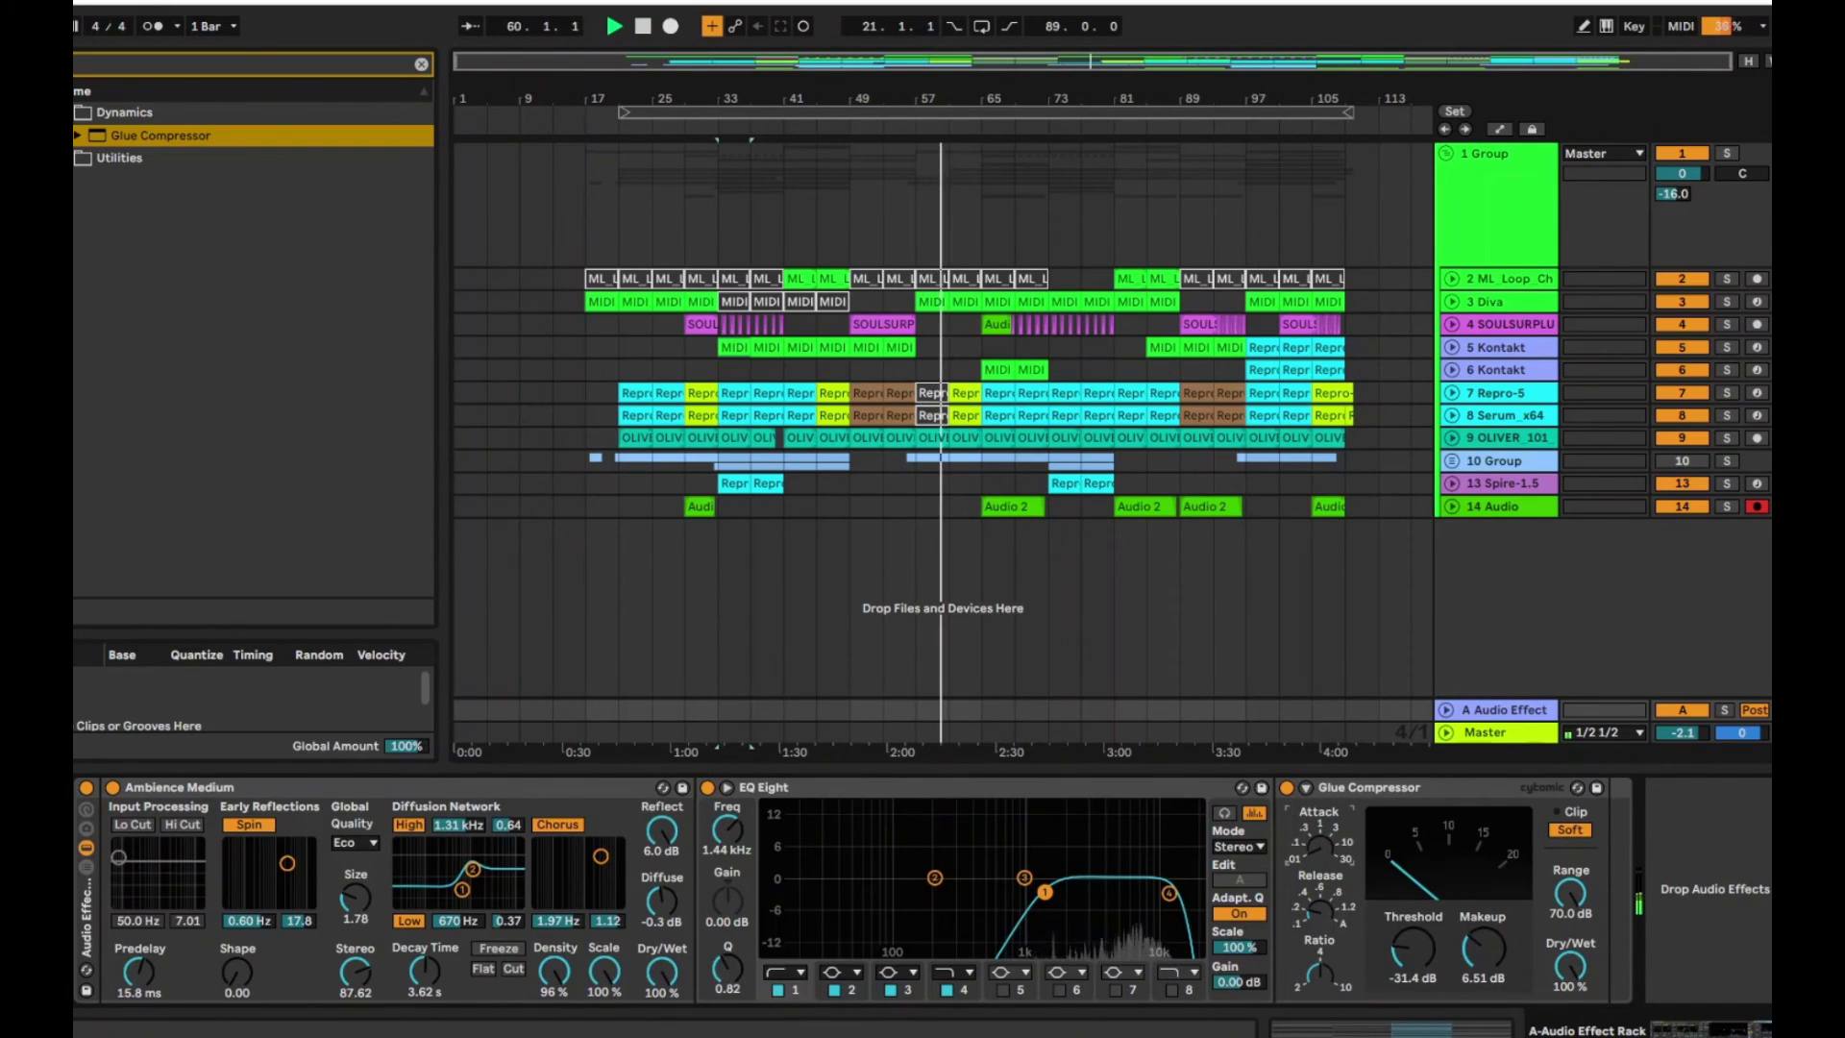
{"action": "left_click", "coordinate": [1715, 234]}
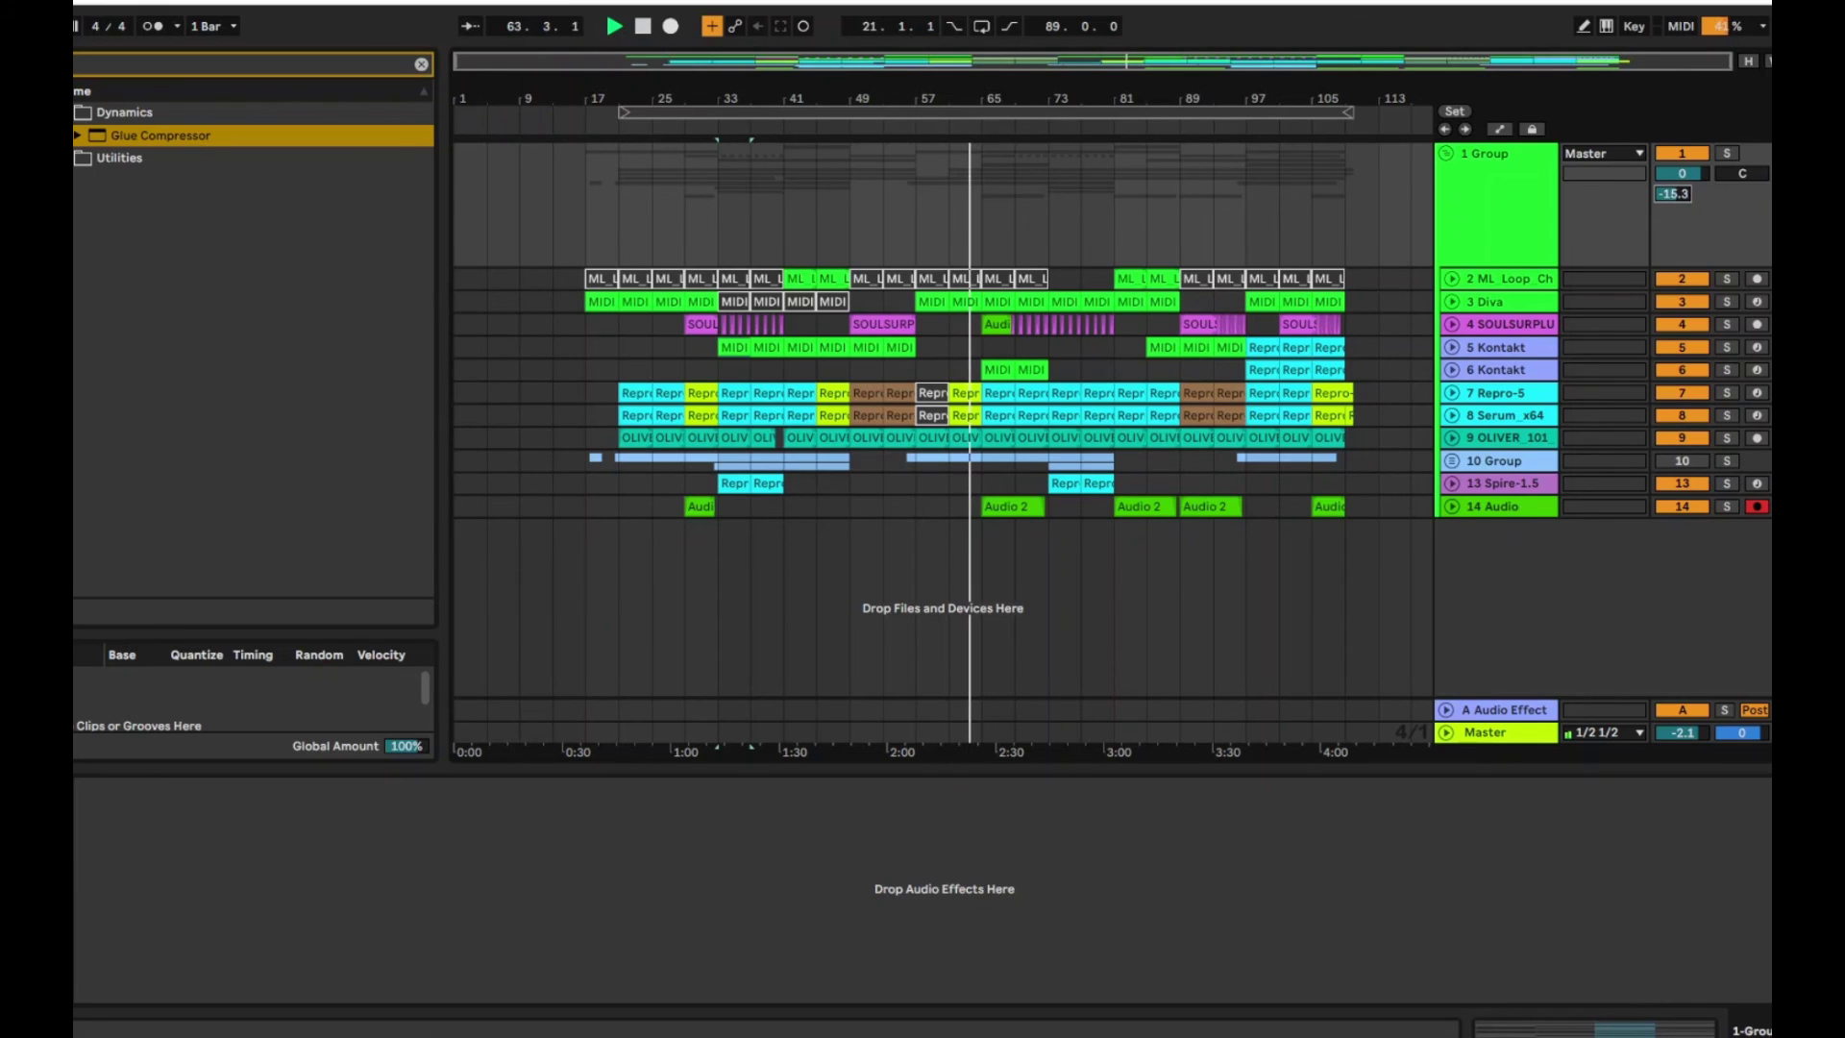
{"action": "left_click", "coordinate": [1523, 711]}
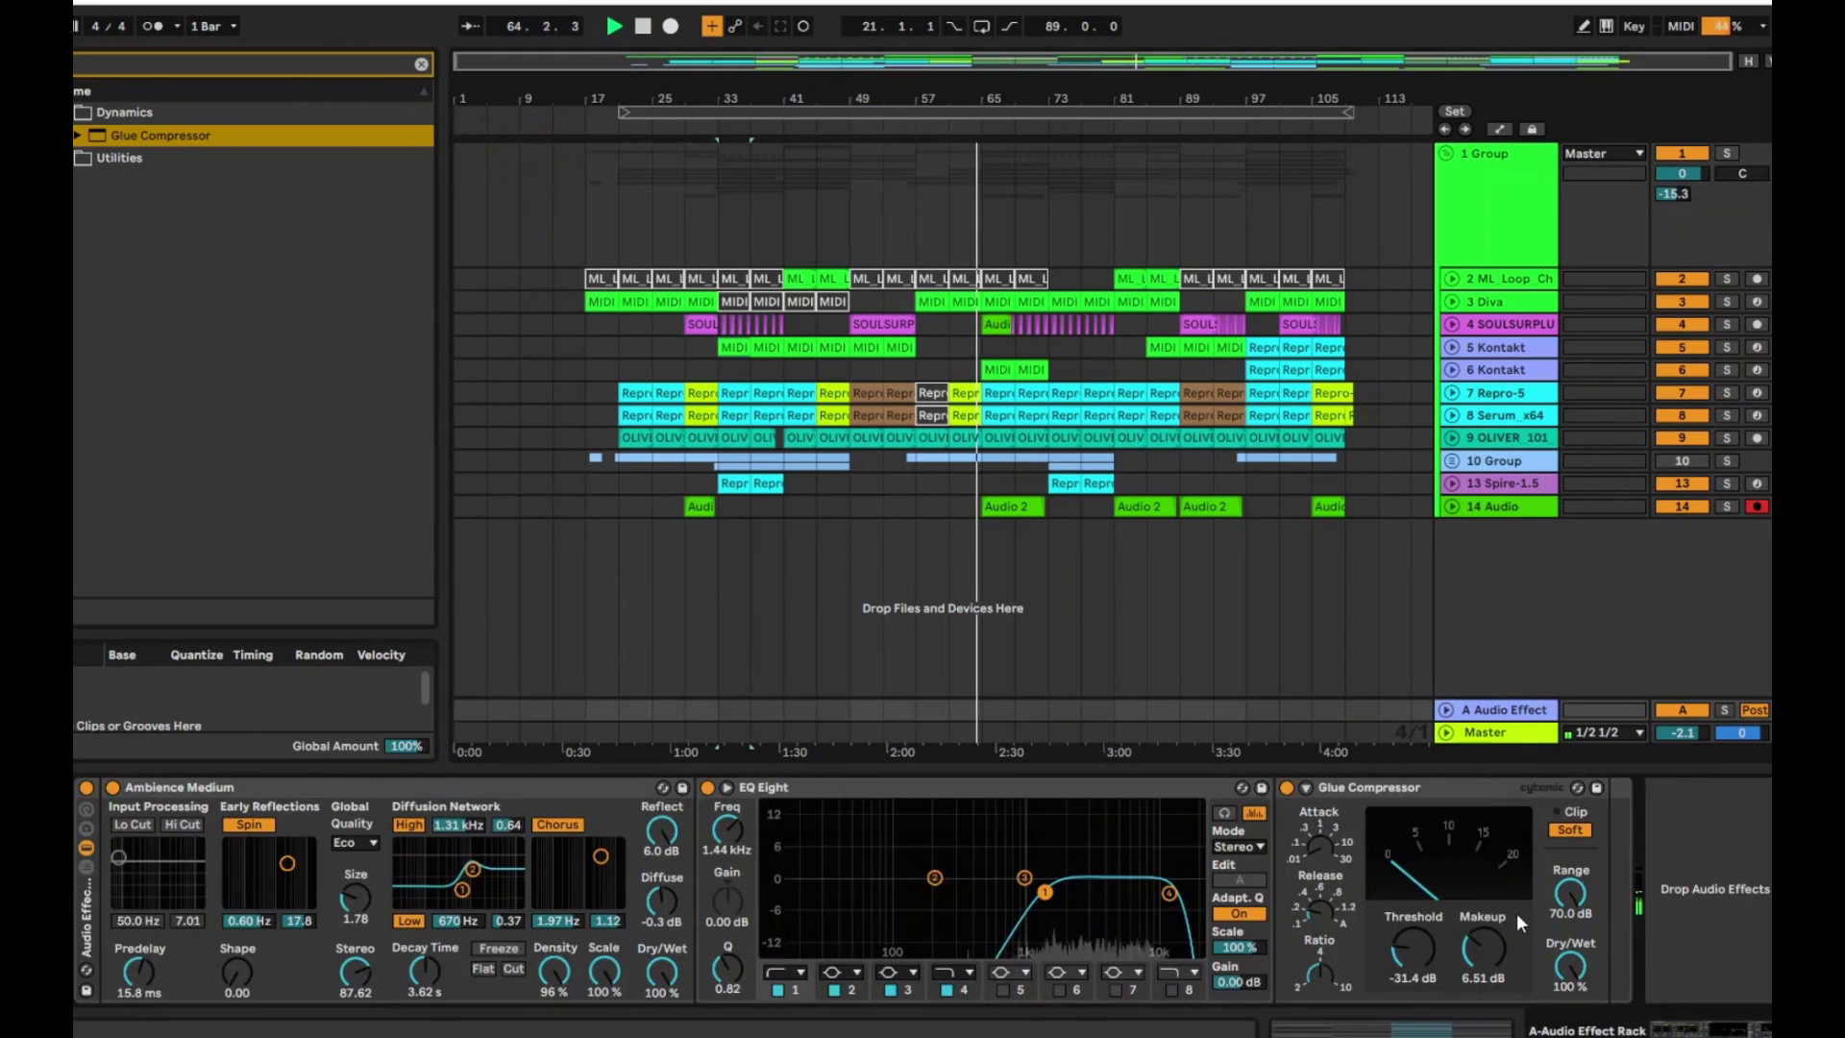
{"action": "left_click_drag", "start_coordinate": [1314, 849], "coordinate": [1314, 797]}
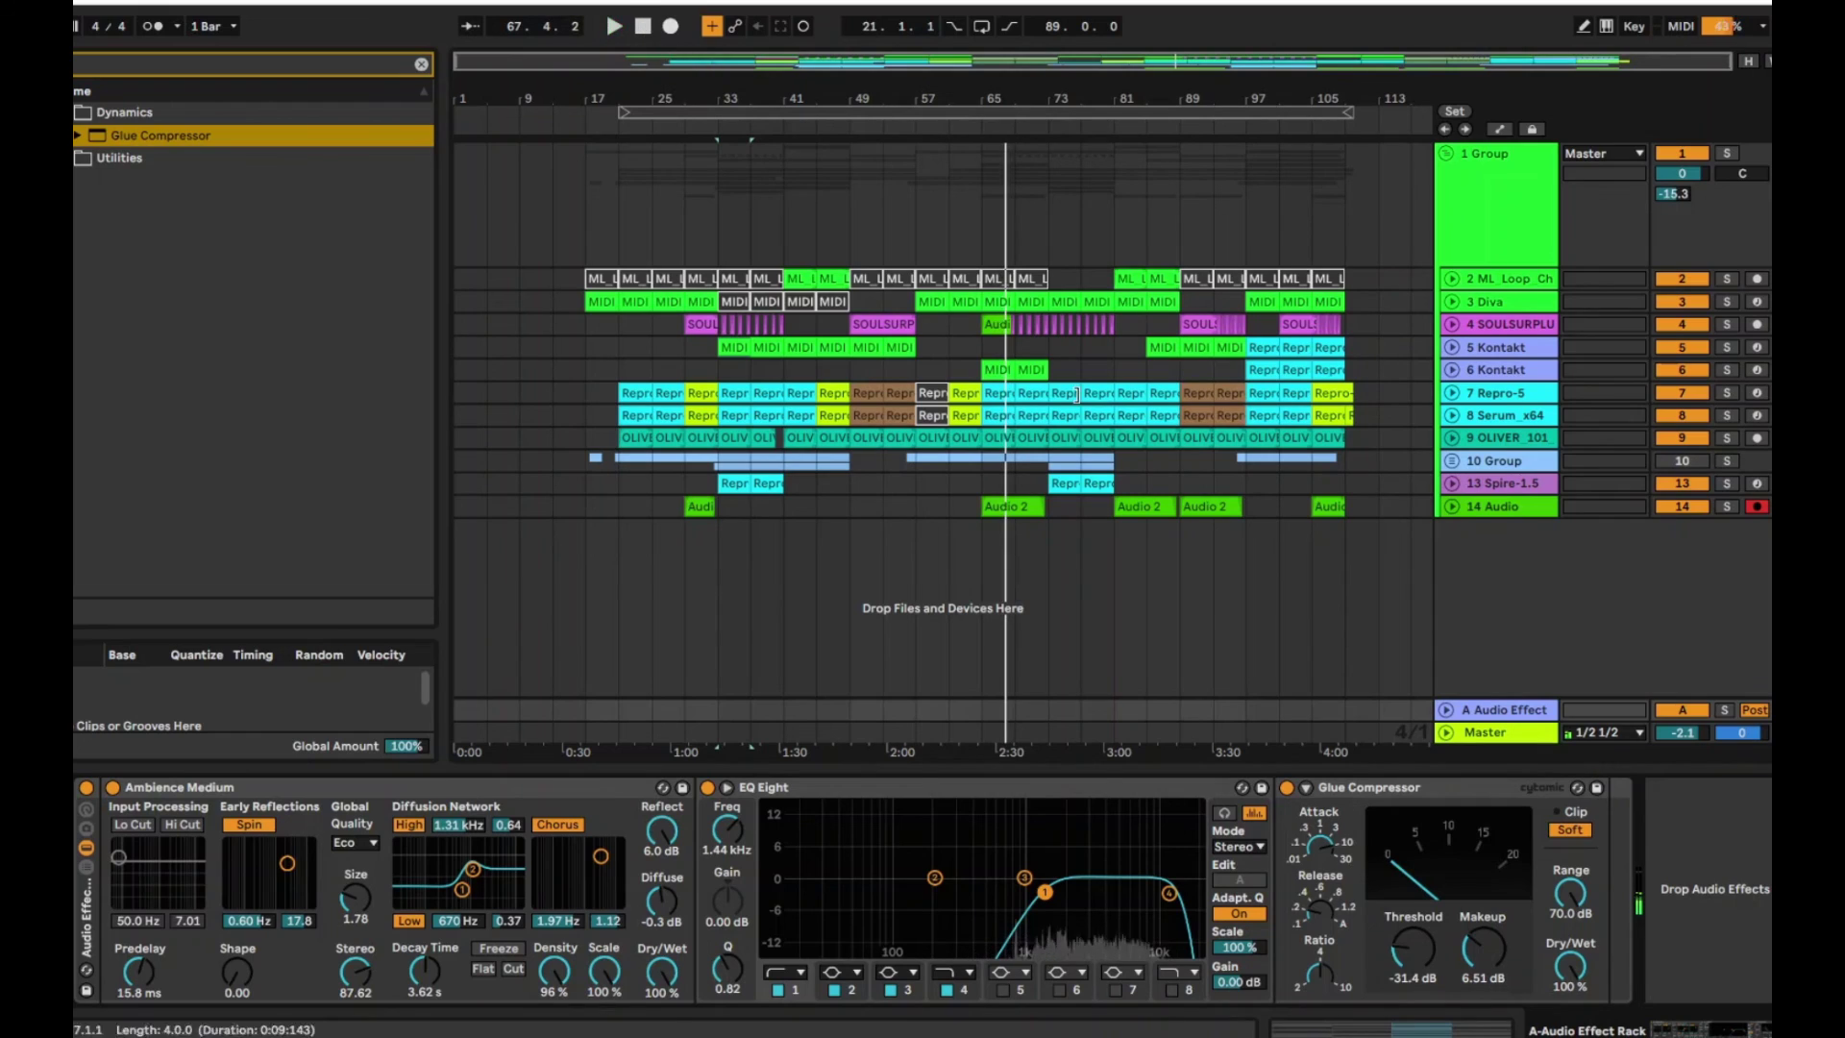
{"action": "key", "text": "space"}
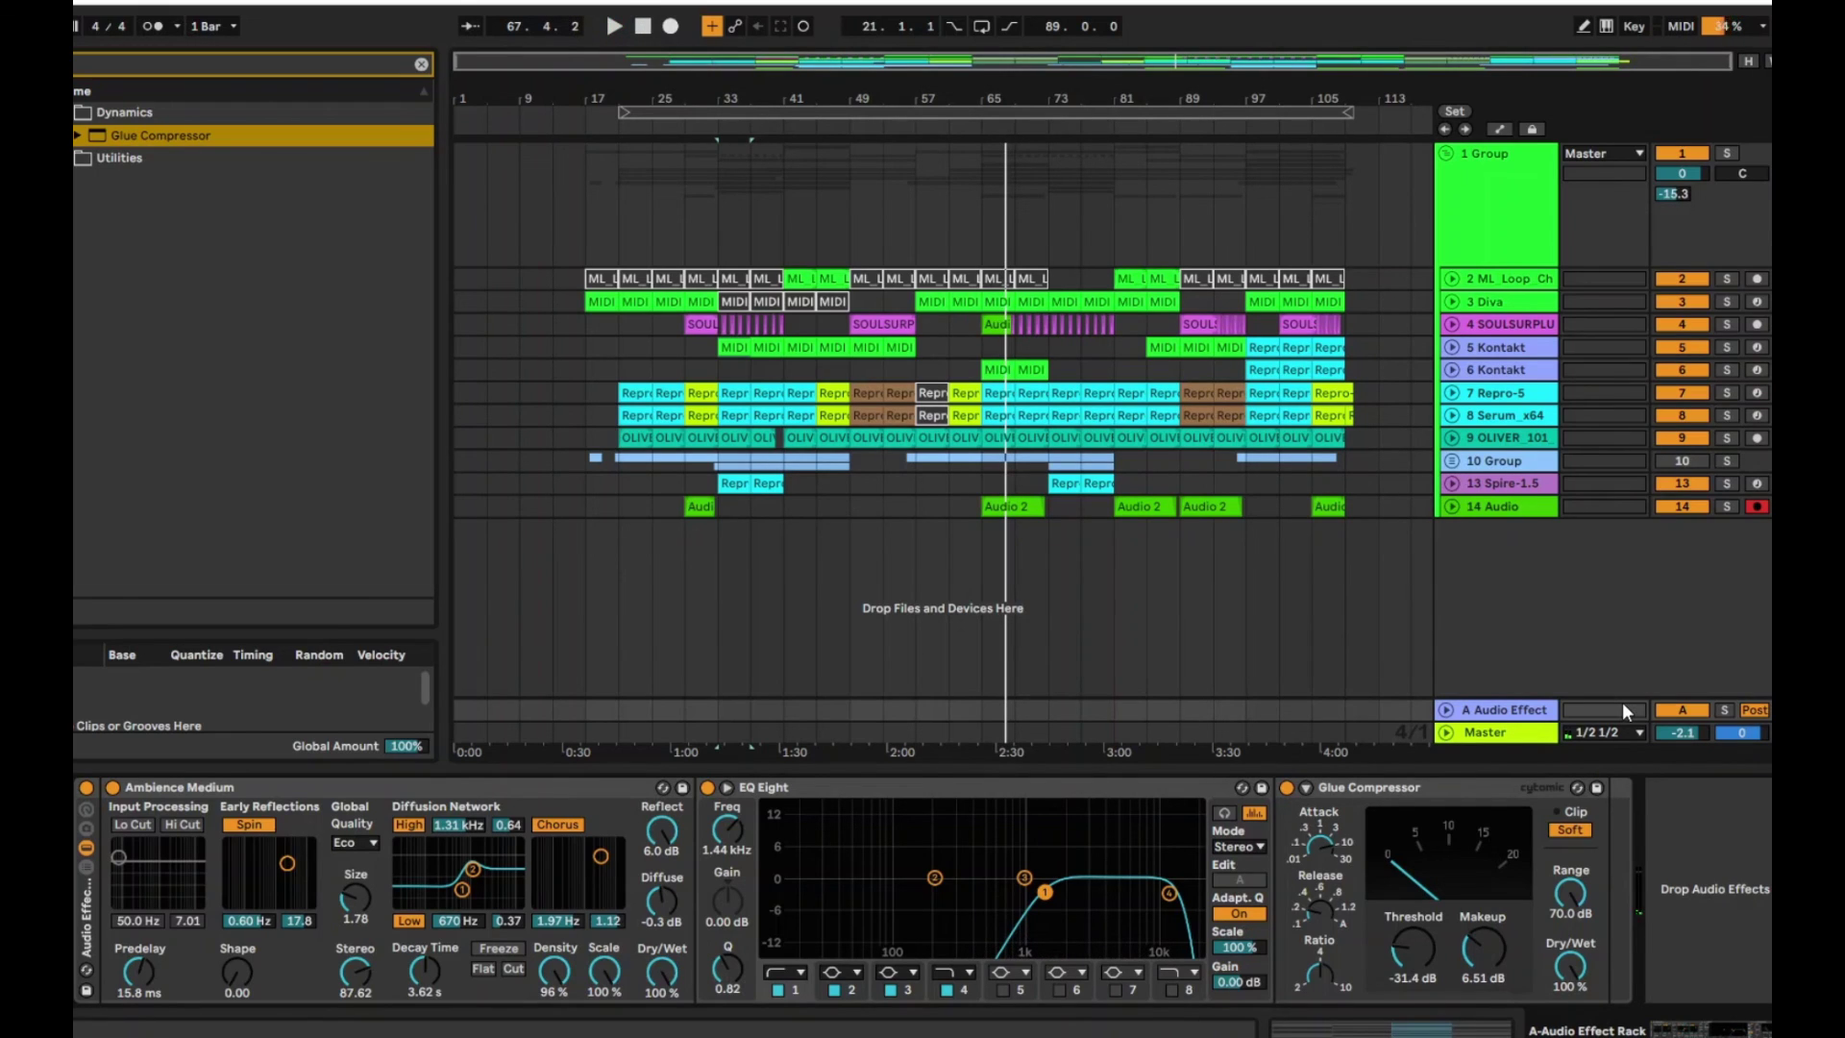